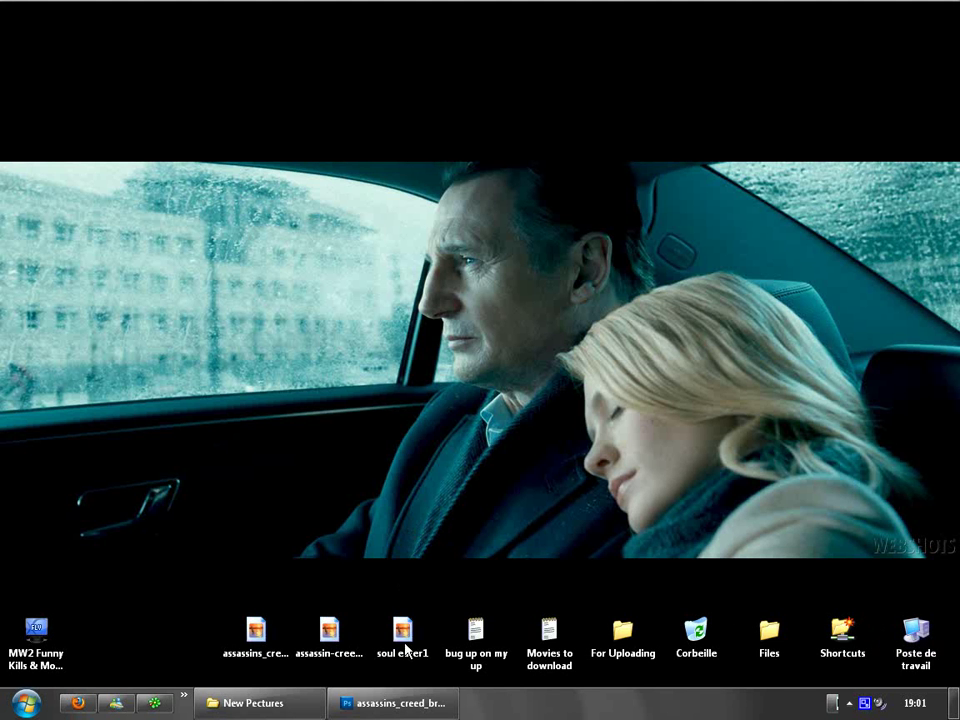
Step: Preview the soul eater1 image from the desktop and close it again
left_click(407, 653)
double_click(405, 653)
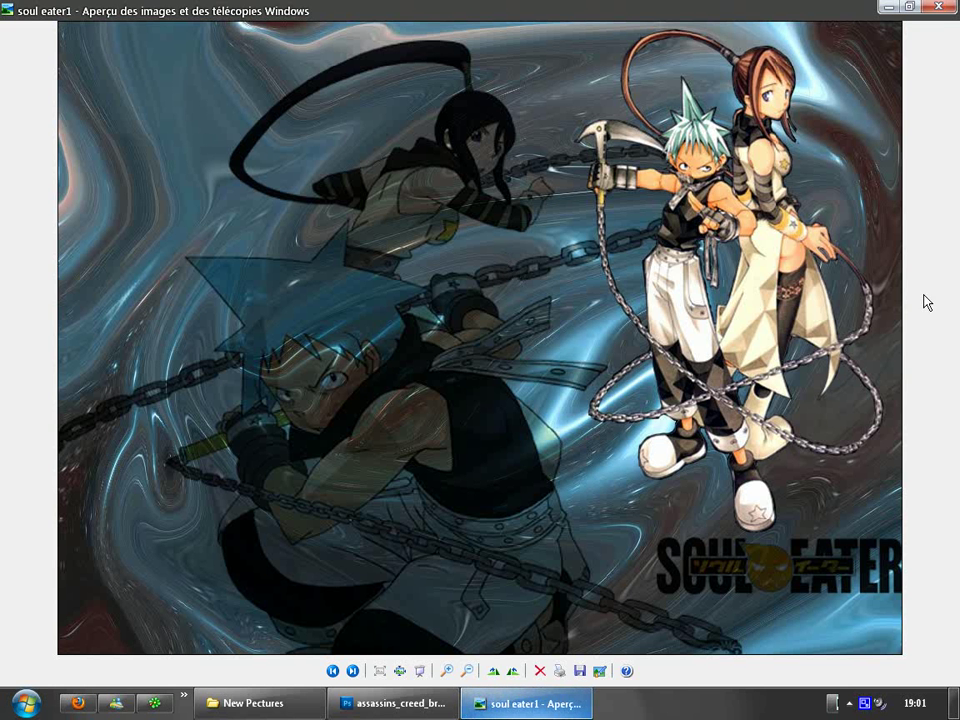
left_click(937, 6)
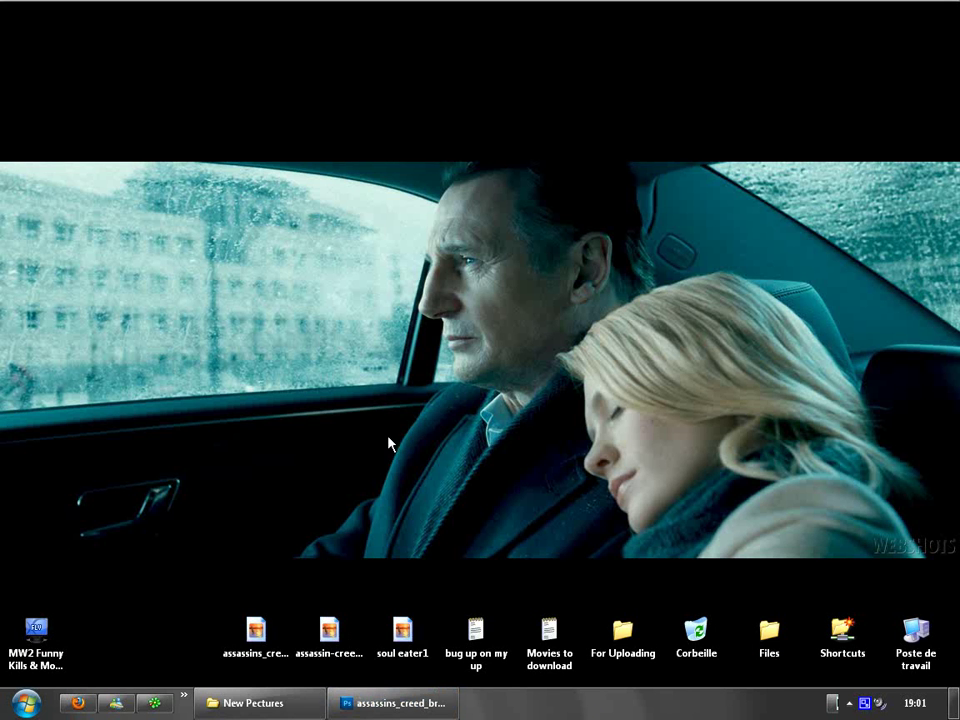
Step: Preview assassins-creed-2-concept-art-b in the New Pectures folder, and copy it to the desktop beside the other image files
left_click(244, 712)
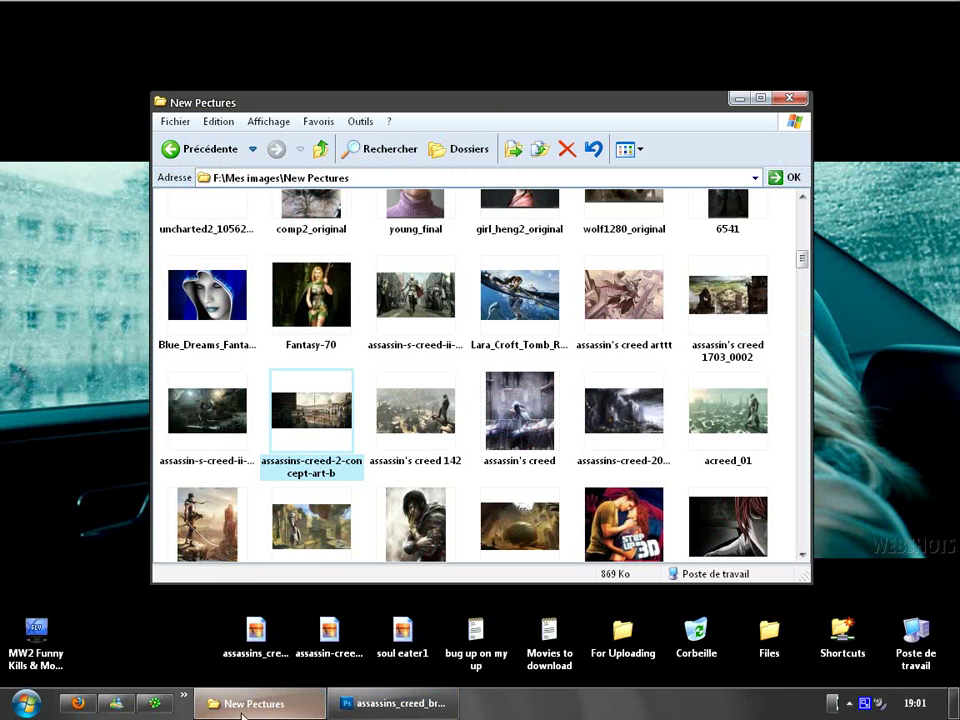
double_click(330, 453)
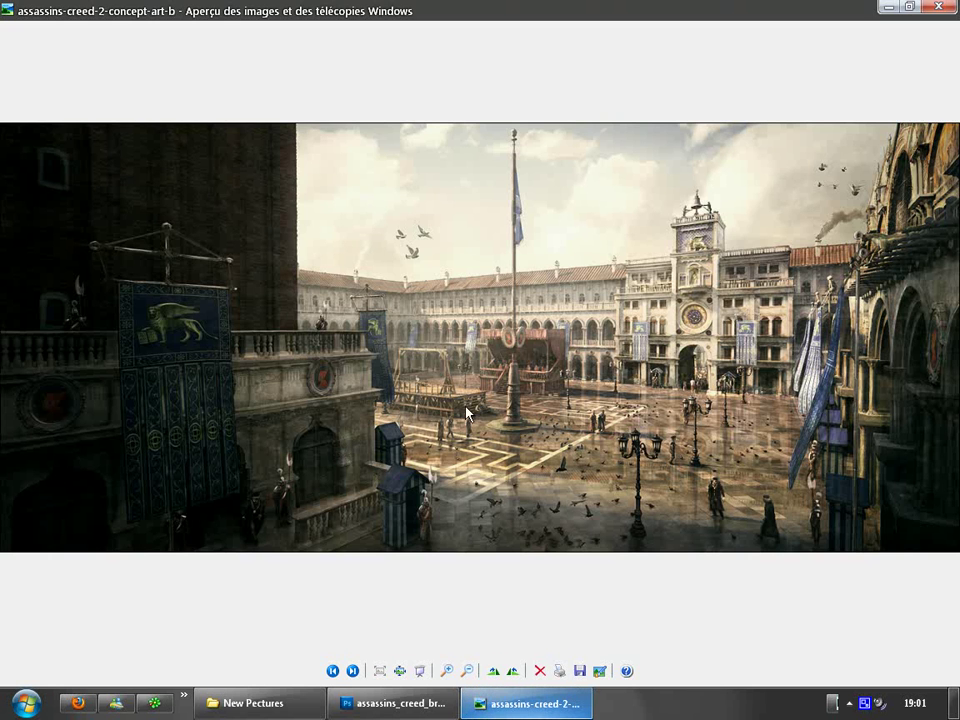
left_click(940, 7)
left_click_drag(313, 416, 128, 512)
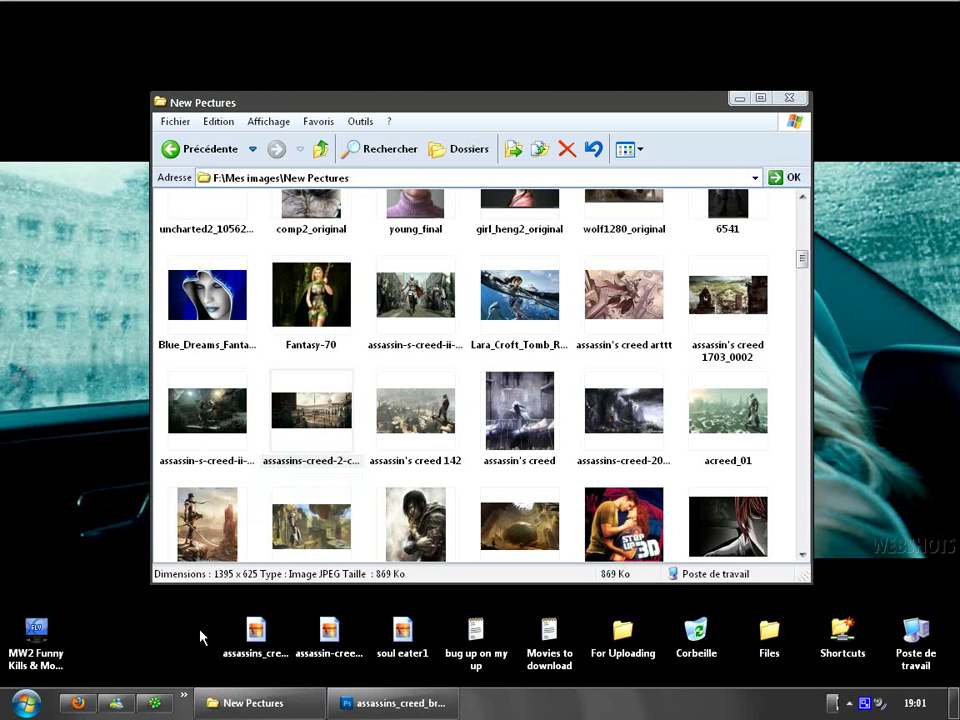
key("super+d")
left_click_drag(16, 36, 268, 645)
Step: Preview the assassins_creed_brotherhood_multiplayer-21 and assassin-creed-bucher-vanites_00553111 images on the desktop
double_click(257, 635)
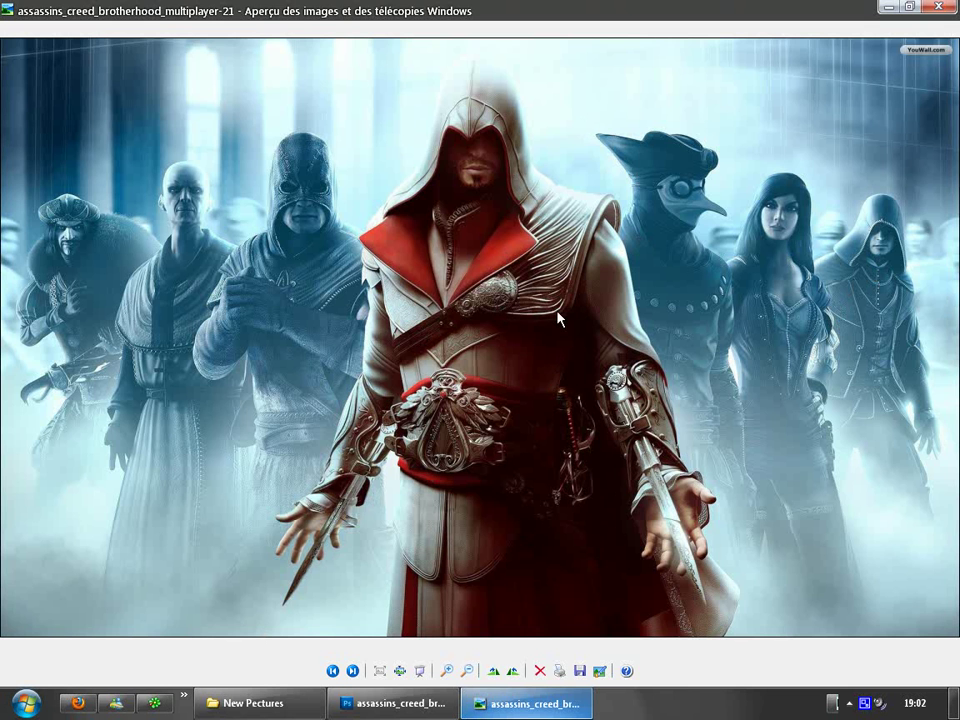
key("Right")
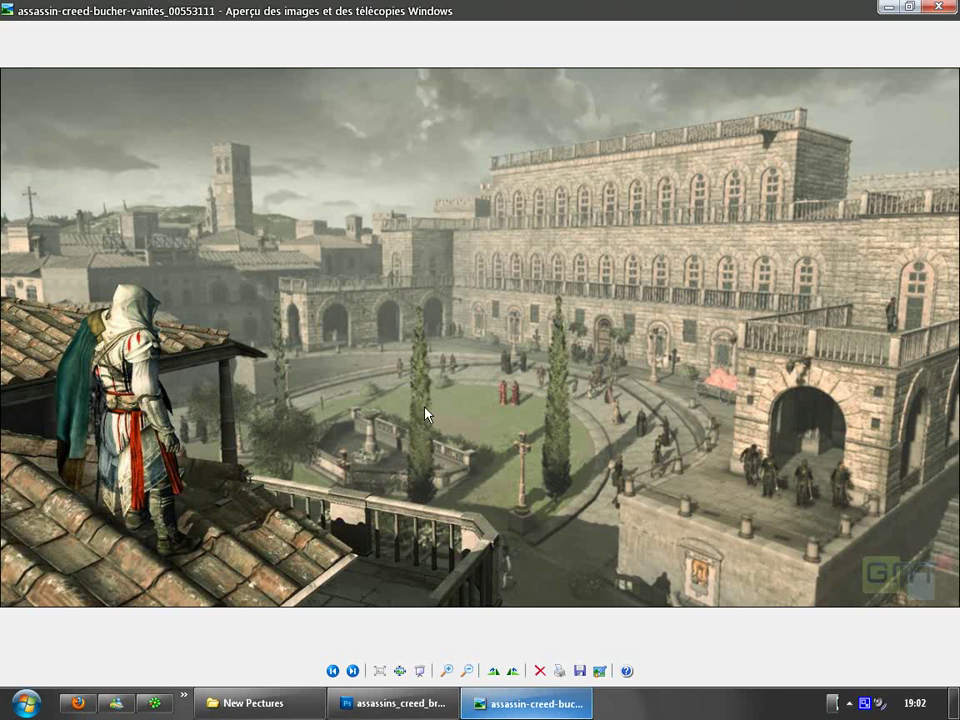
left_click(938, 6)
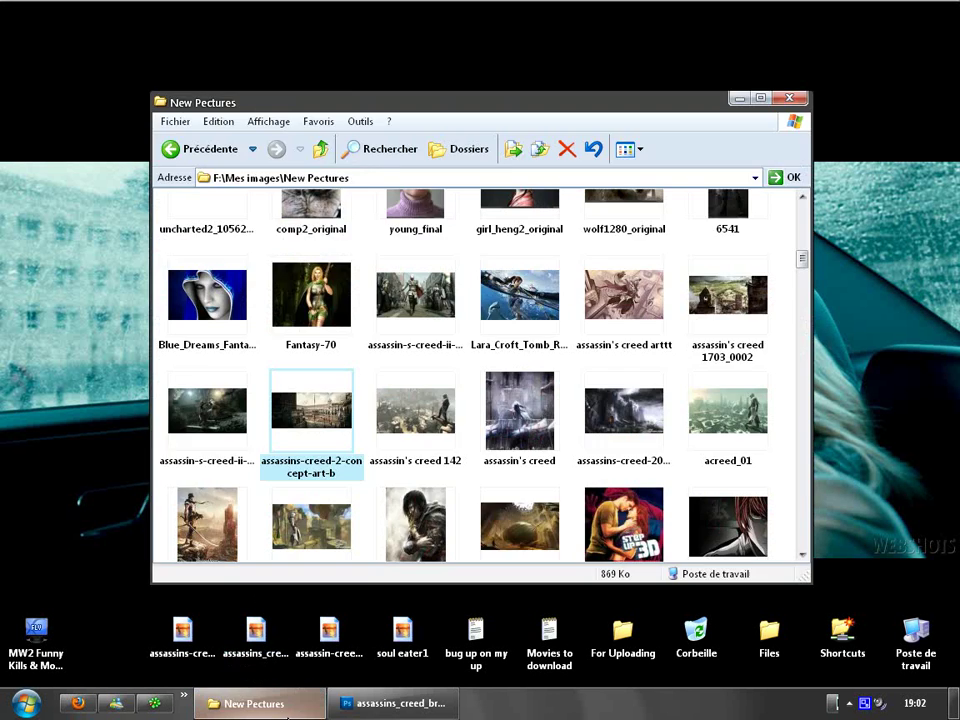
Step: Switch to Photoshop and open assassins_creed_brotherhood_multiplayer-21 from the desktop
left_click(422, 704)
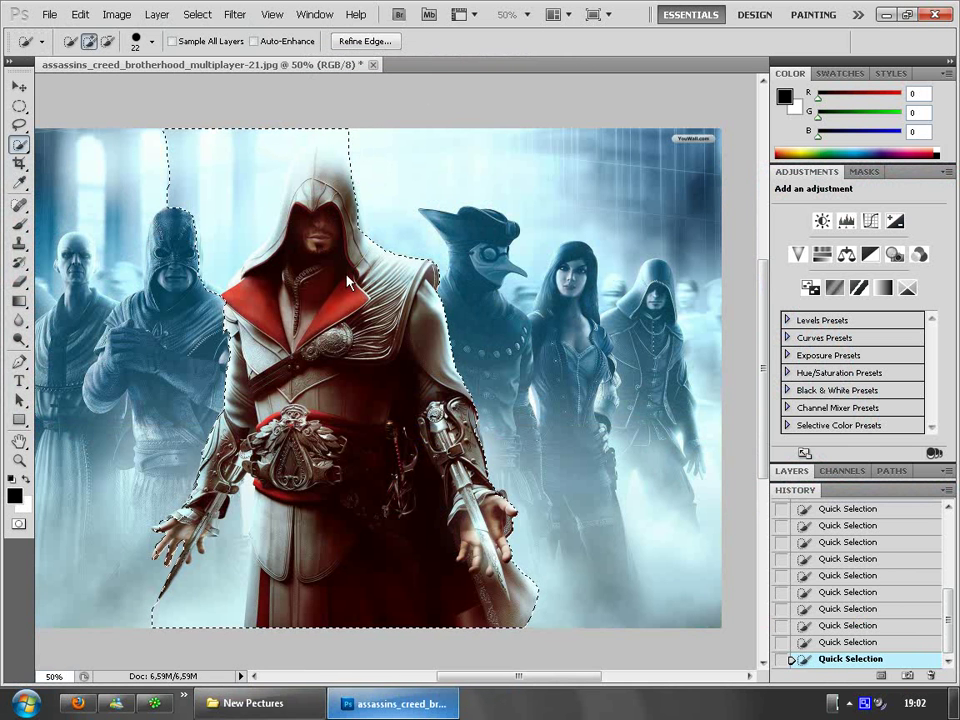
scroll(330, 420, "down", 1)
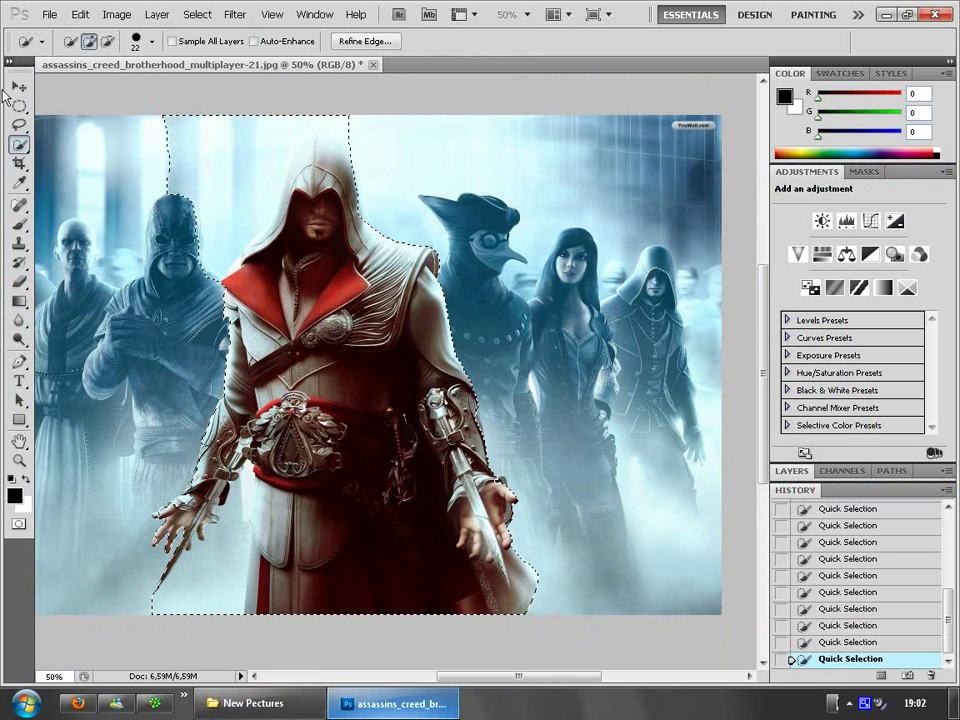
left_click(49, 17)
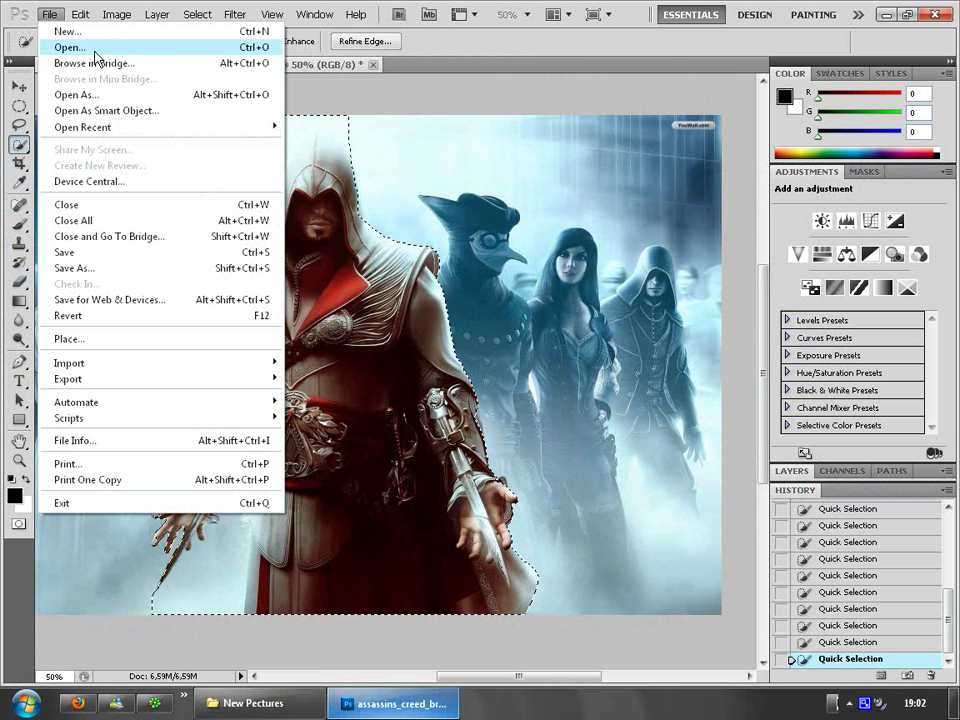
left_click(355, 239)
left_click(396, 226)
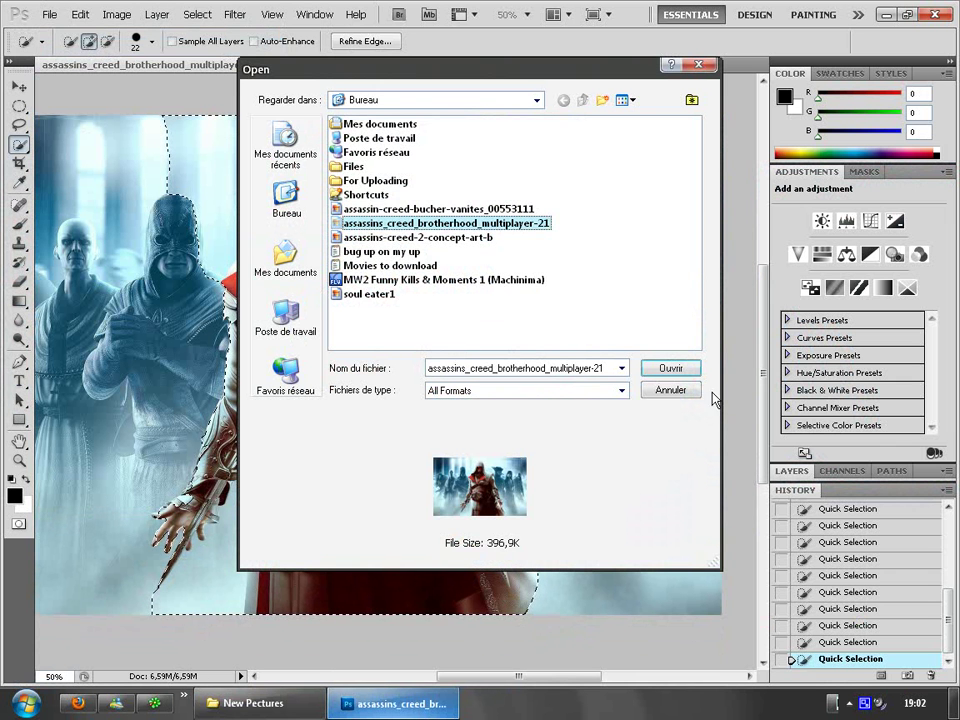
left_click(671, 370)
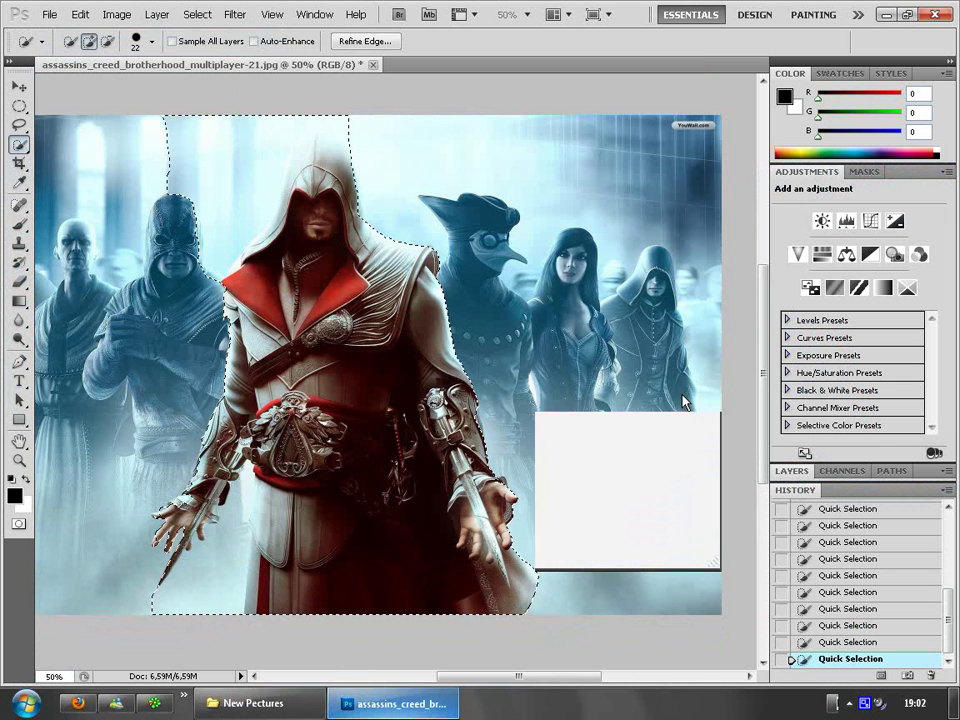
Step: Choose the Quick Selection Tool and review the selection around the central hooded assassin
right_click(20, 146)
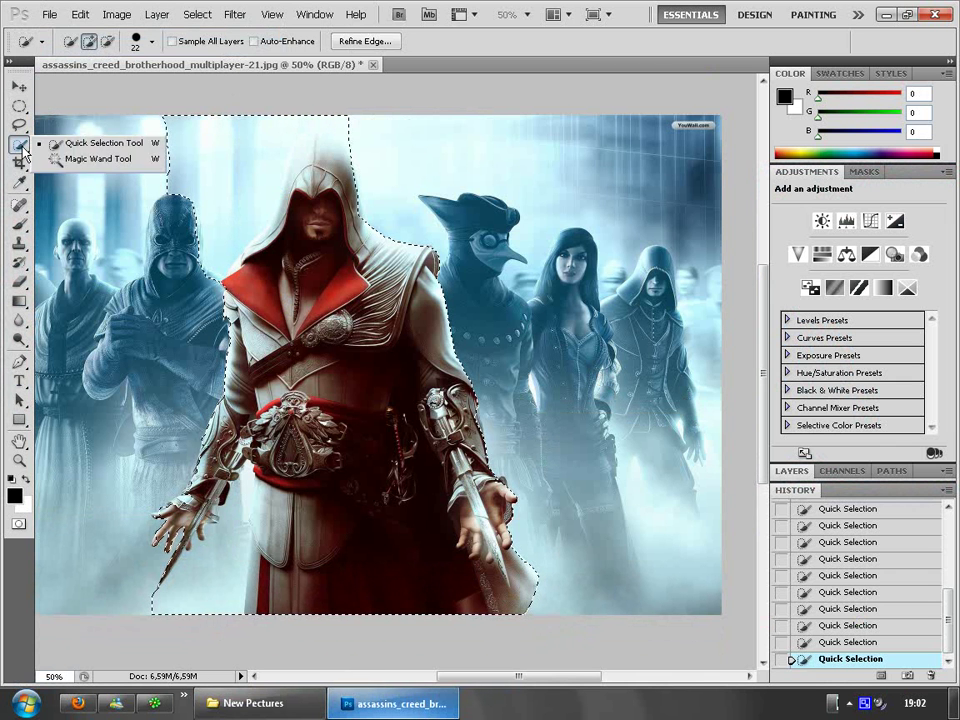
left_click(105, 146)
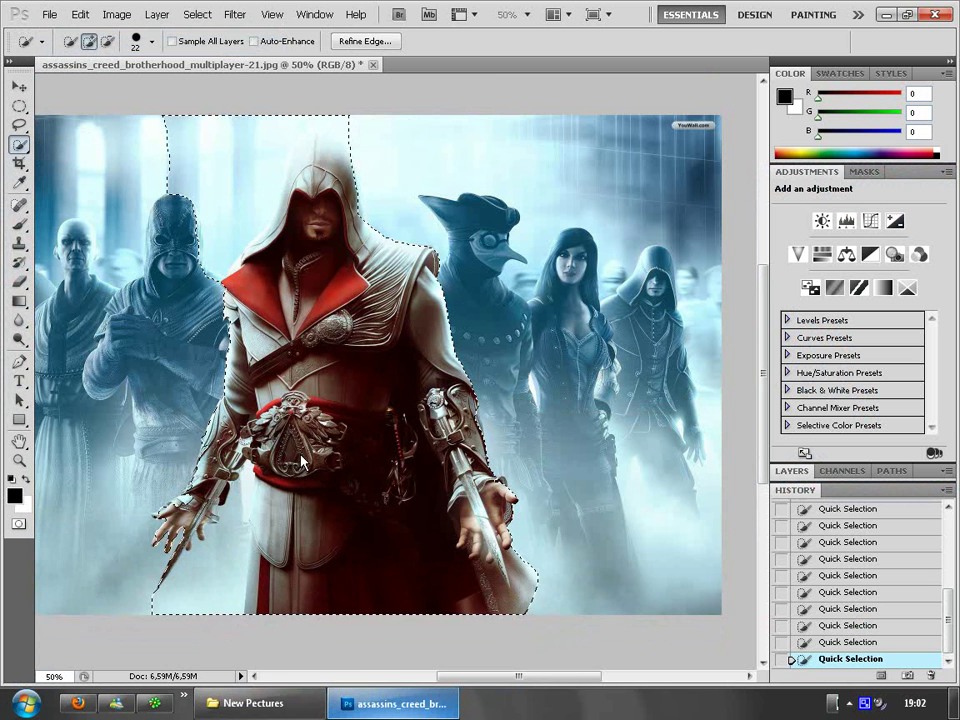
scroll(293, 457, "up", 1)
scroll(300, 420, "down", 2)
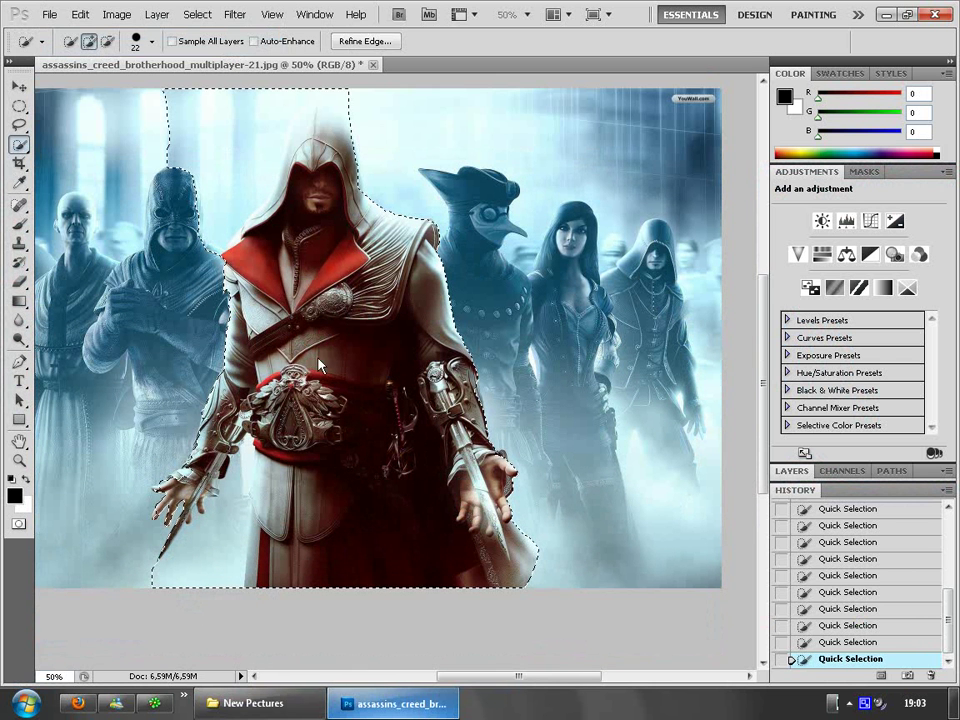
scroll(318, 352, "up", 1)
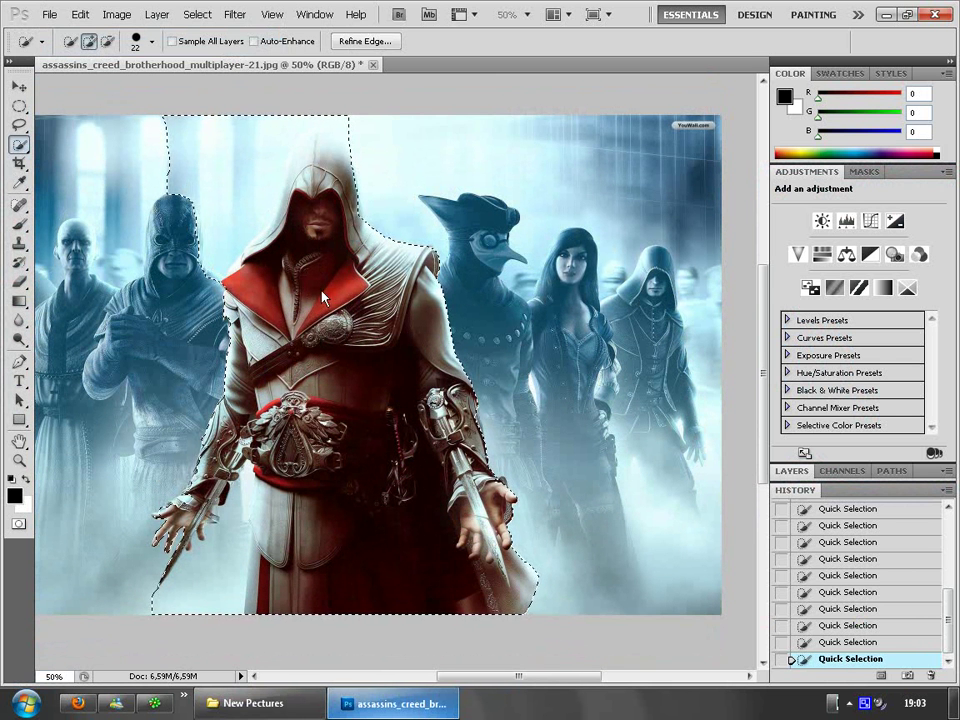
Step: Copy the selected hooded assassin from the Brotherhood image
left_click(80, 15)
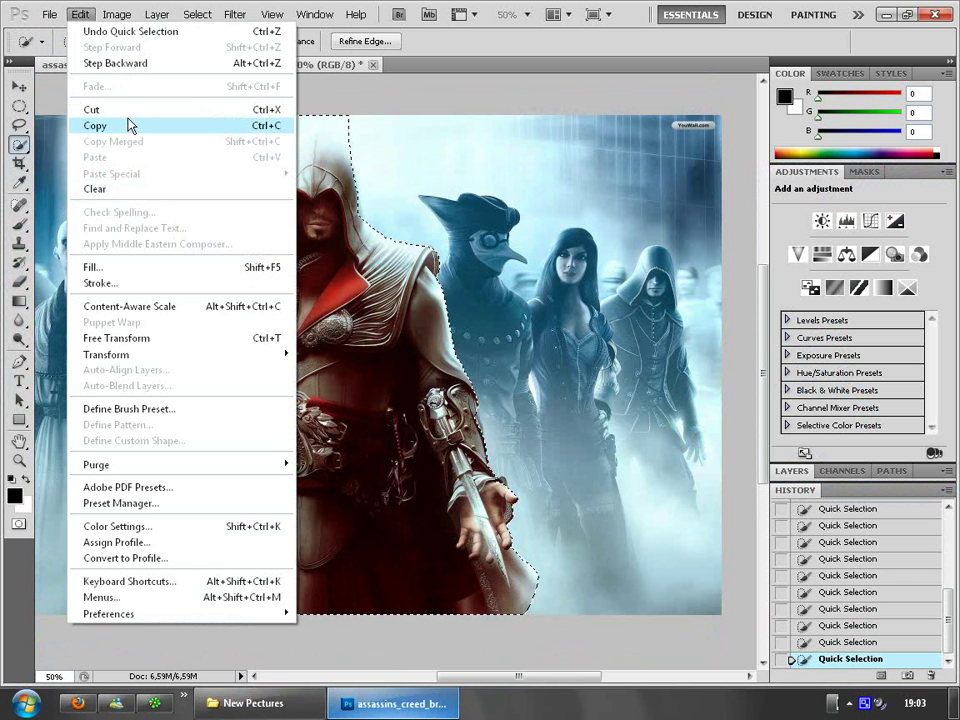
left_click(82, 15)
left_click(82, 15)
left_click(113, 127)
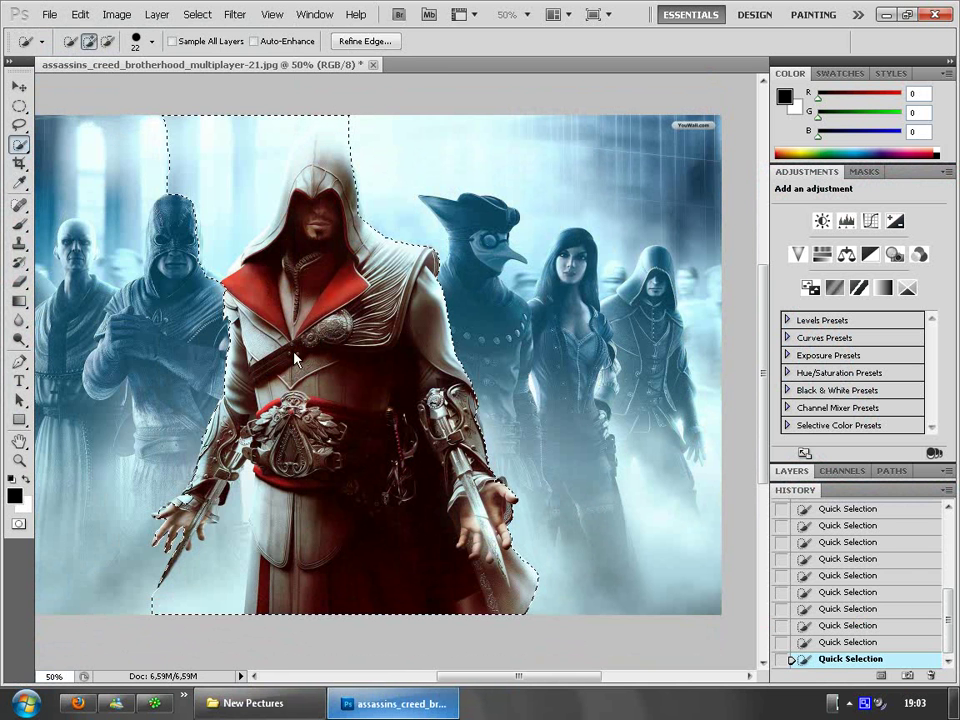
Step: Open assassins-creed-2-concept-art-b from the desktop as a second document
left_click(47, 15)
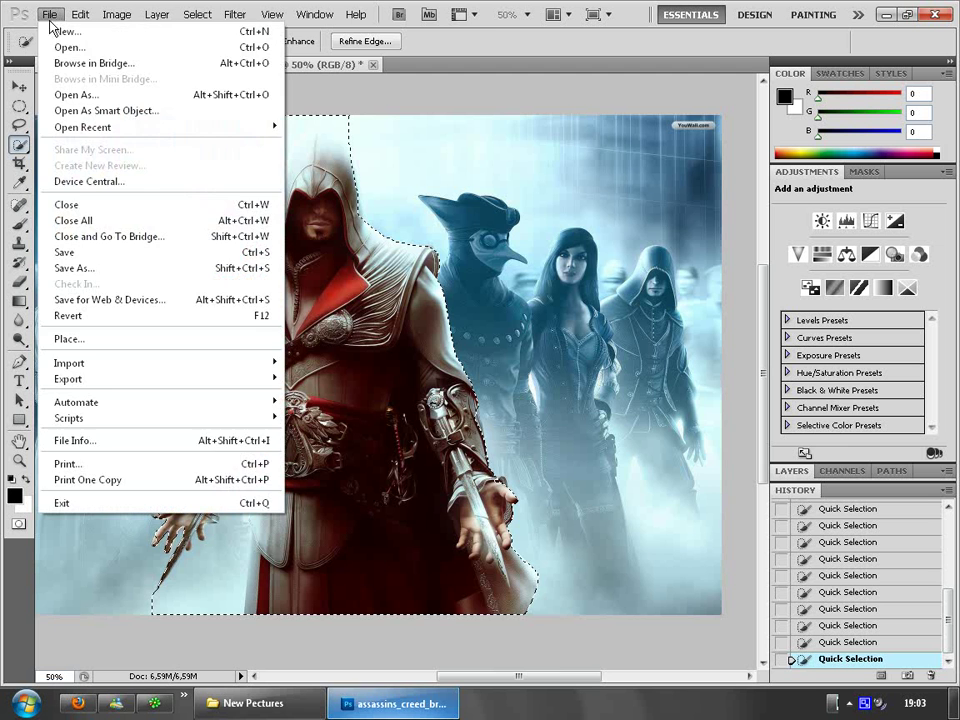
left_click(65, 47)
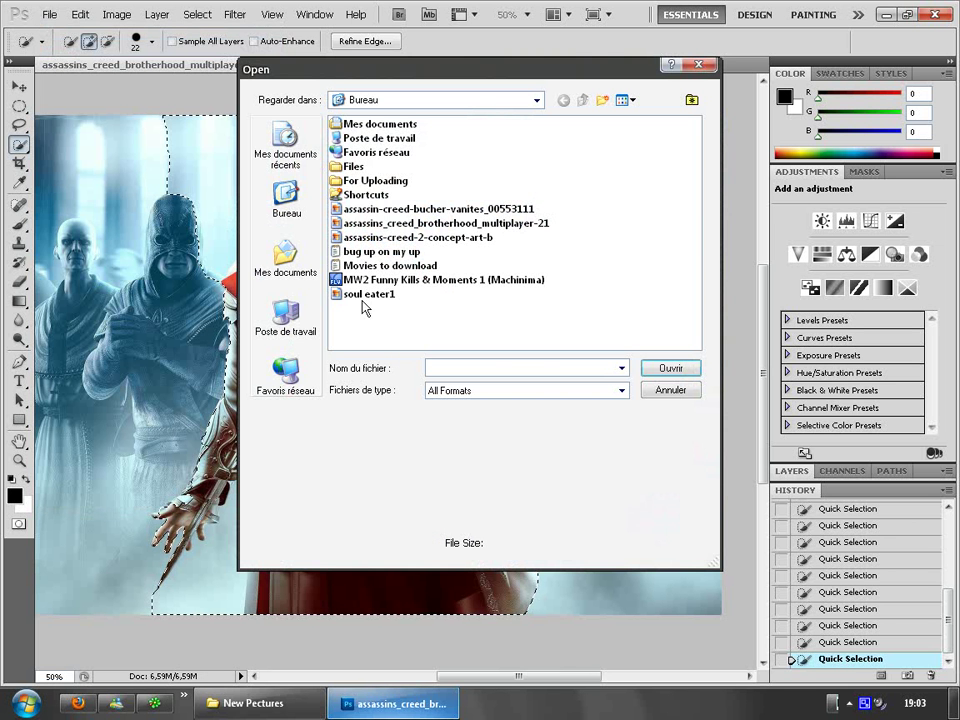
left_click(390, 238)
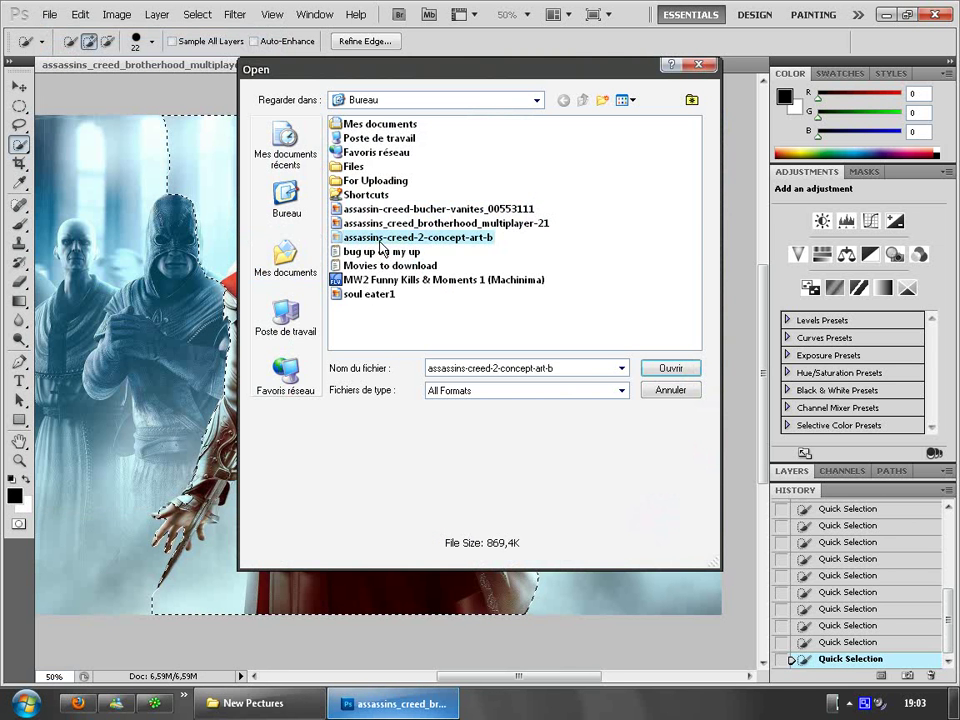
left_click(669, 372)
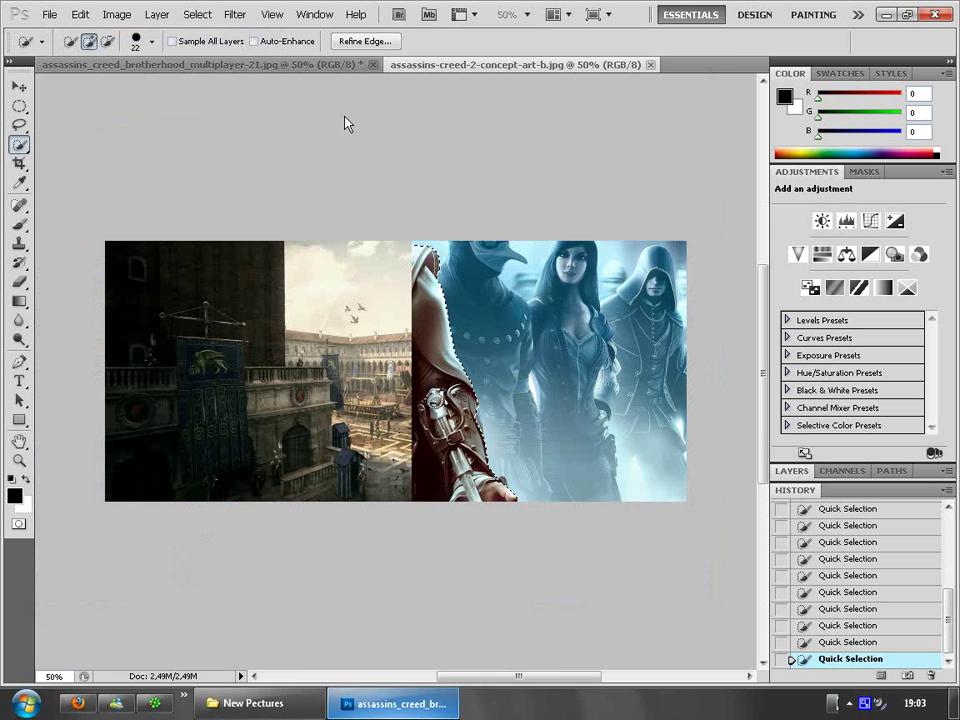
Step: Paste the copied assassin in place onto the concept-art image and move him down to the middle of the plaza scene
left_click(527, 16)
left_click(518, 66)
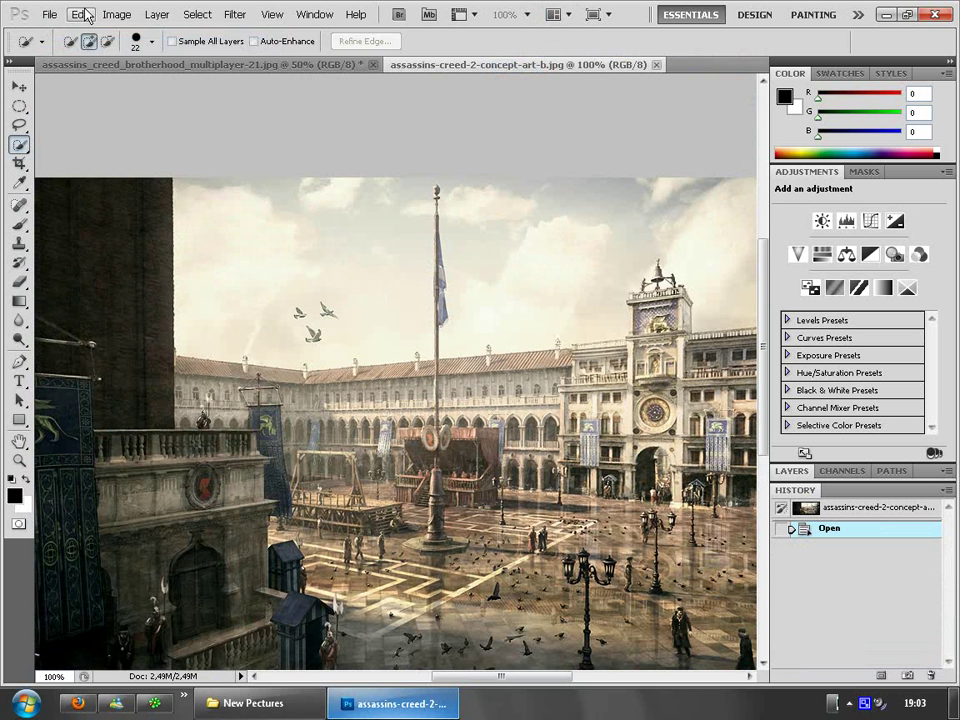
left_click(78, 14)
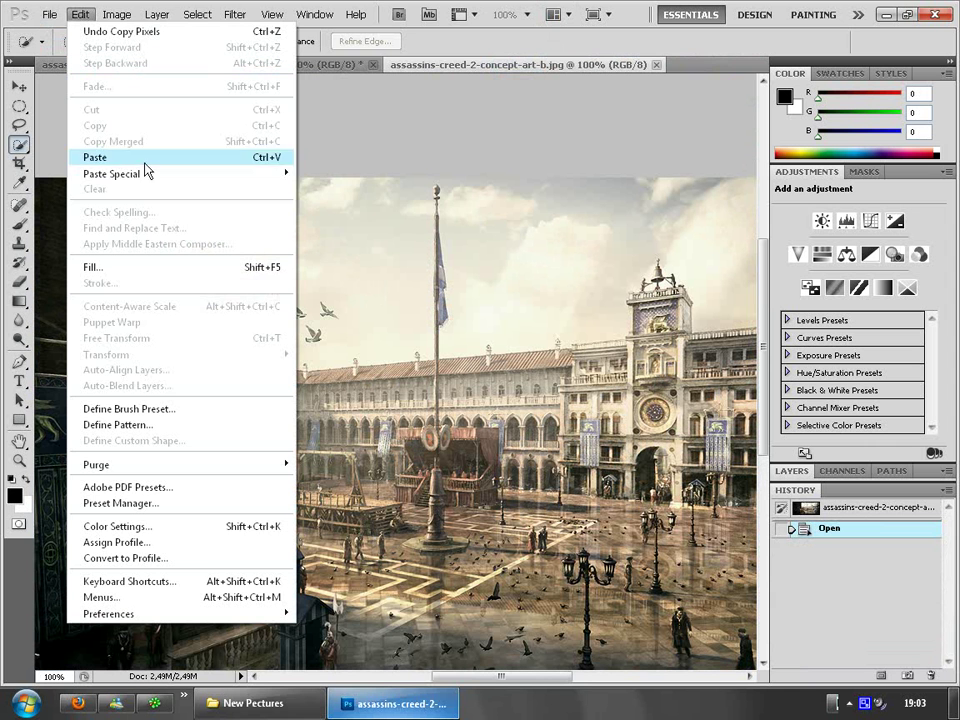
mouse_move(141, 174)
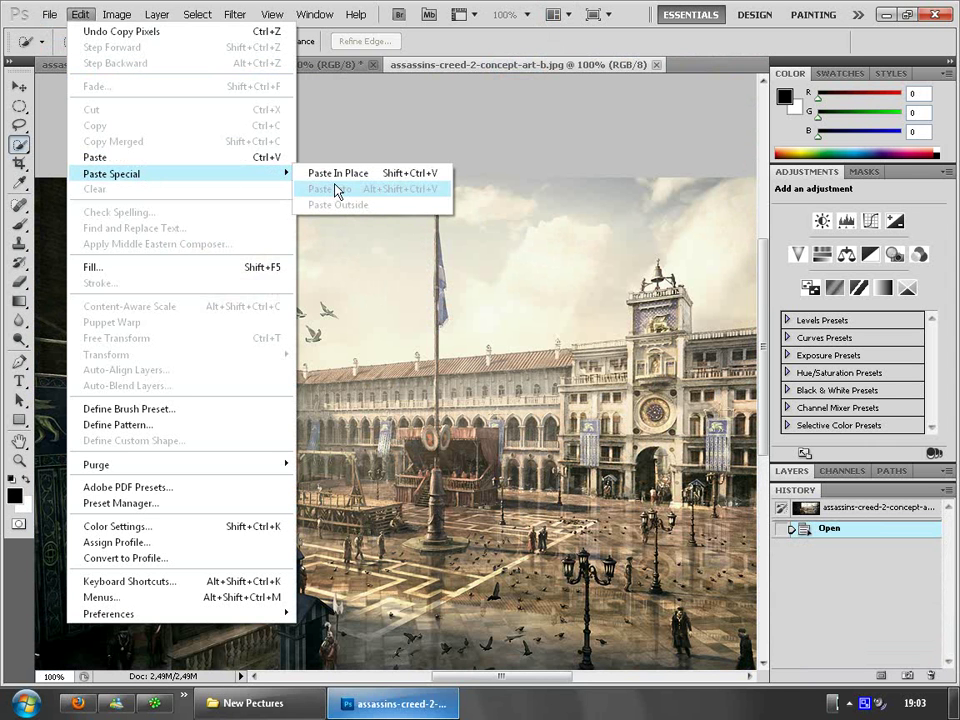
left_click(380, 174)
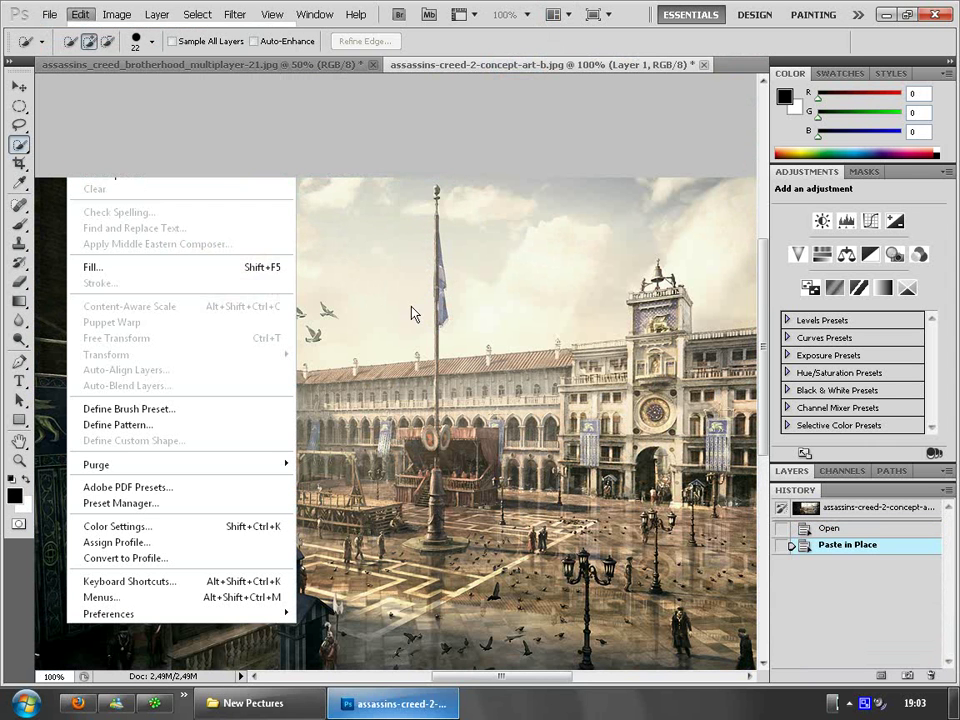
left_click(19, 87)
left_click_drag(357, 243, 476, 574)
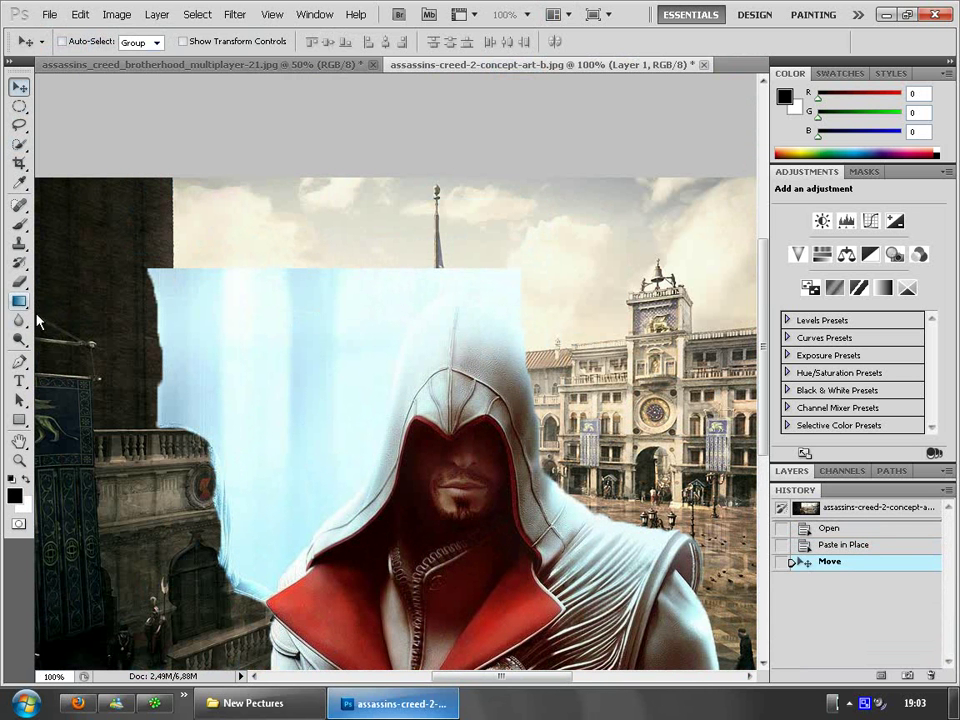
Step: Erase the outer part of the pale-blue background beside the assassin's hood with the Eraser Tool at 24 px
left_click_drag(19, 282, 40, 290)
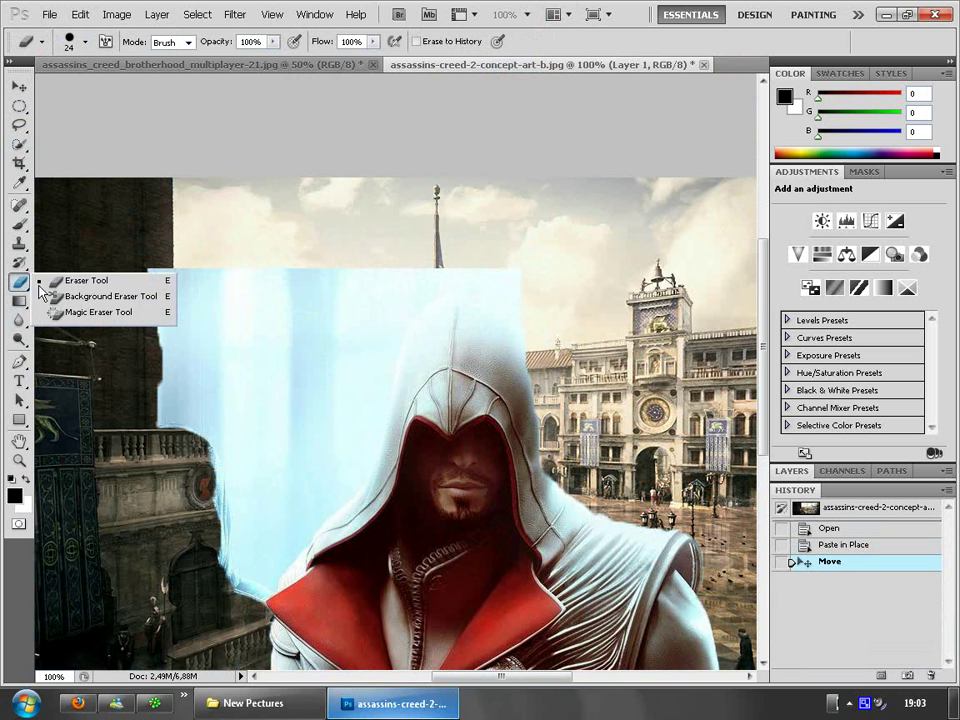
left_click(104, 284)
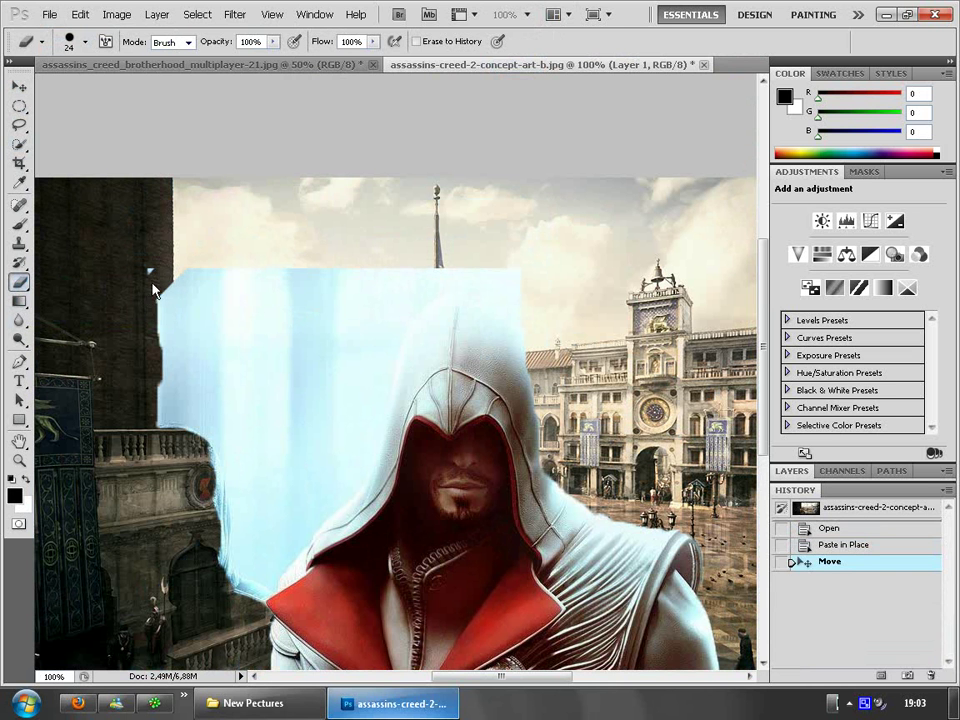
mouse_move(139, 300)
left_mouse_down()
mouse_move(238, 270)
mouse_move(257, 296)
mouse_move(242, 319)
mouse_move(242, 253)
mouse_move(315, 246)
mouse_move(231, 444)
mouse_move(258, 354)
mouse_move(205, 415)
left_mouse_up()
Step: Enlarge the eraser to 44 px and erase the remaining pale-blue background around the hood down to the collar
left_click(86, 41)
left_click_drag(53, 87, 76, 87)
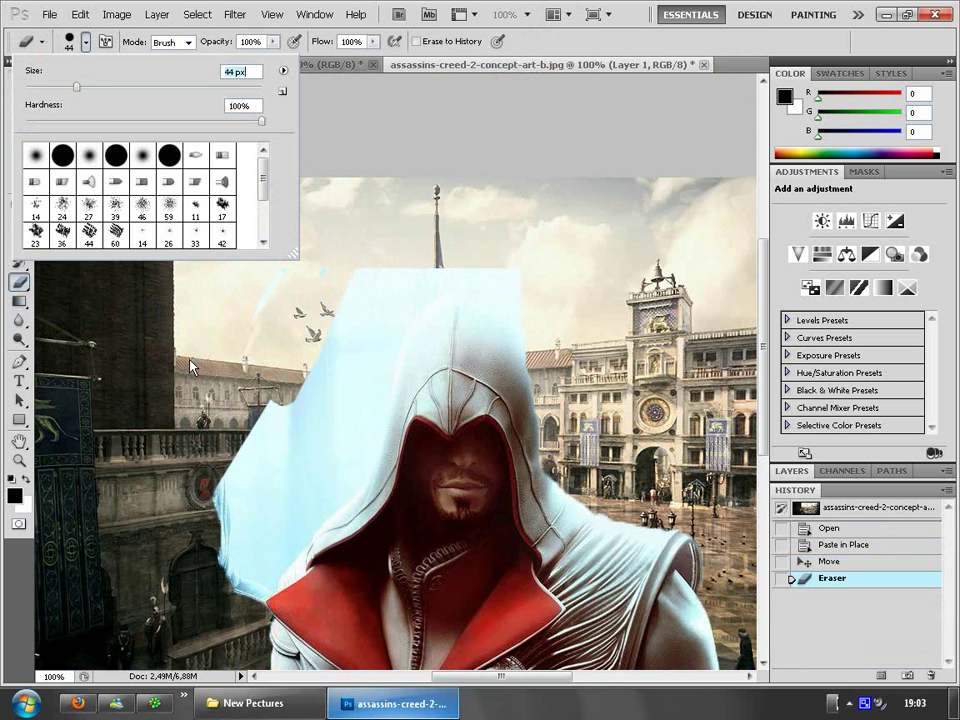
mouse_move(265, 484)
left_mouse_down()
mouse_move(227, 556)
mouse_move(270, 427)
mouse_move(244, 437)
mouse_move(214, 517)
mouse_move(283, 419)
mouse_move(308, 331)
mouse_move(297, 309)
mouse_move(260, 336)
mouse_move(300, 291)
mouse_move(297, 342)
mouse_move(338, 346)
mouse_move(395, 293)
mouse_move(387, 307)
mouse_move(426, 280)
mouse_move(395, 273)
mouse_move(204, 367)
mouse_move(305, 361)
mouse_move(364, 310)
mouse_move(432, 280)
mouse_move(487, 271)
mouse_move(516, 308)
left_mouse_up()
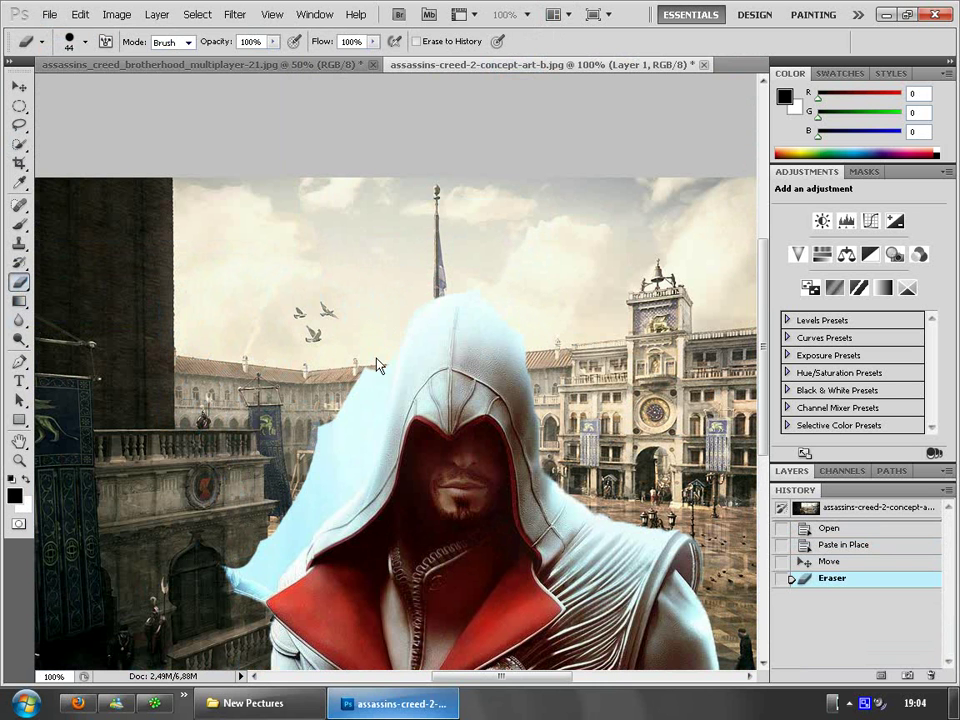
mouse_move(366, 389)
left_mouse_down()
mouse_move(316, 479)
mouse_move(331, 467)
mouse_move(347, 411)
mouse_move(305, 456)
mouse_move(348, 455)
mouse_move(363, 438)
mouse_move(347, 475)
mouse_move(221, 611)
left_mouse_up()
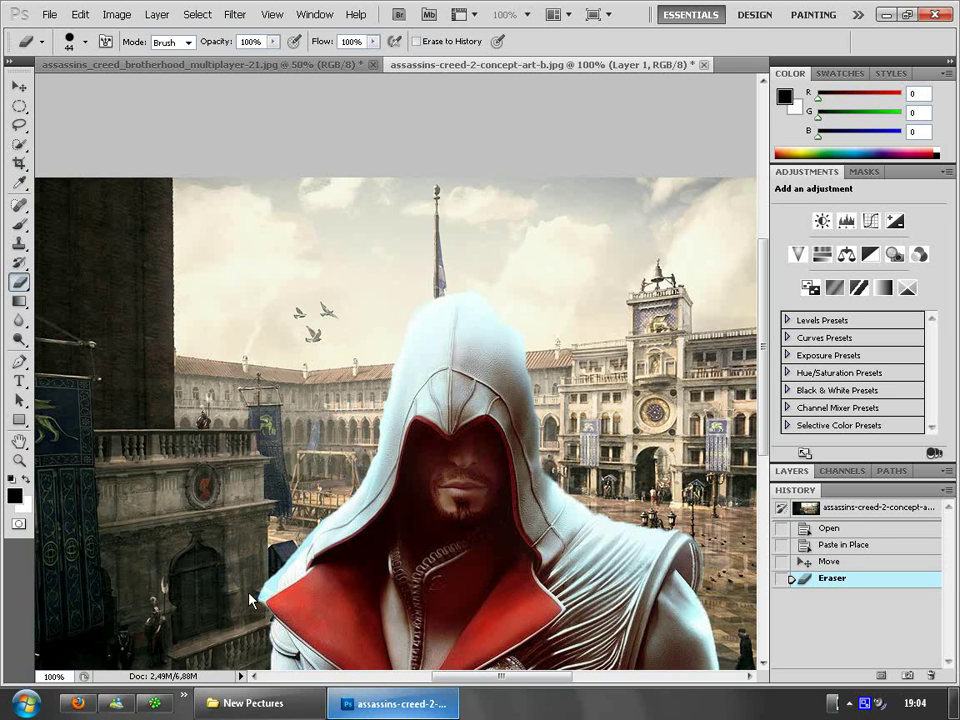
scroll(299, 482, "down", 10)
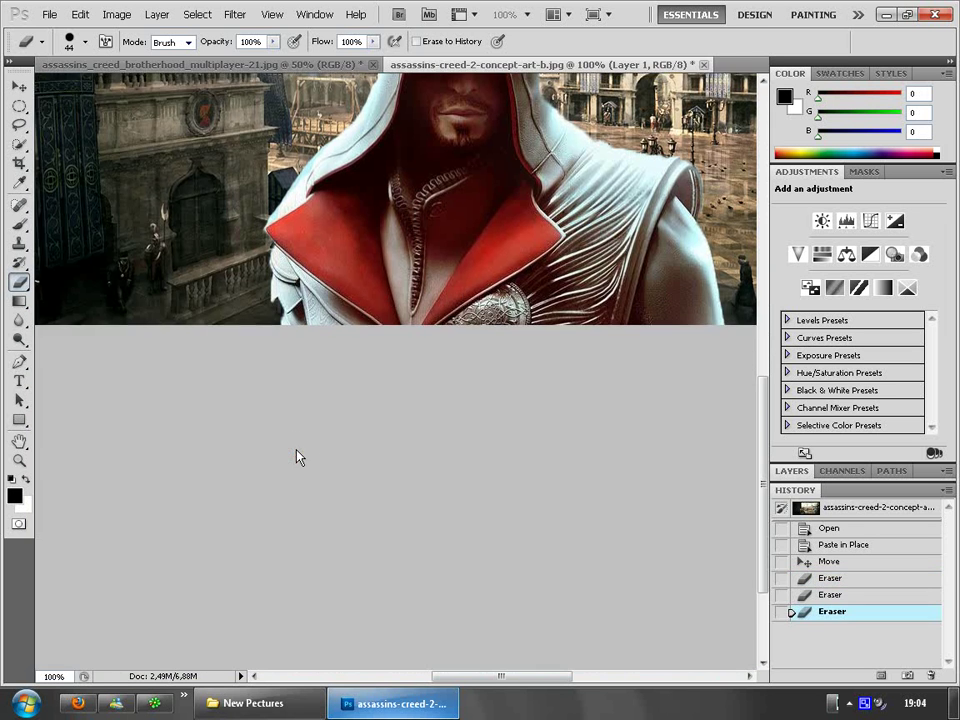
scroll(325, 422, "up", 2)
scroll(329, 428, "up", 5)
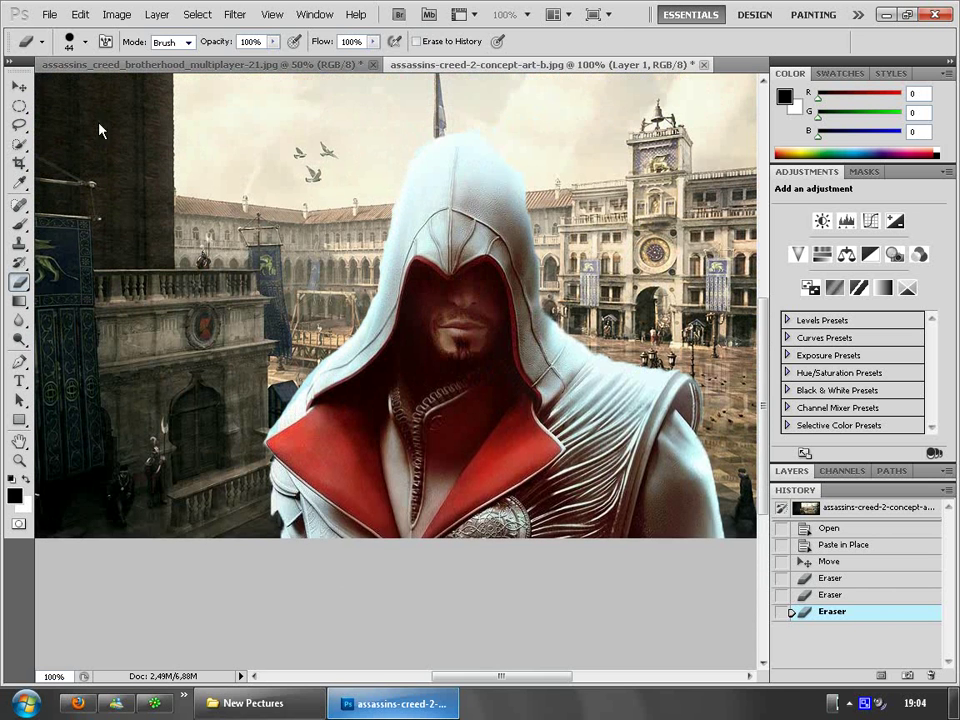
Step: Move the assassin layer up over the plaza until his waist, gloved hand and blade lie within the image
left_click(18, 88)
left_click_drag(425, 505, 399, 282)
left_click_drag(435, 530, 446, 196)
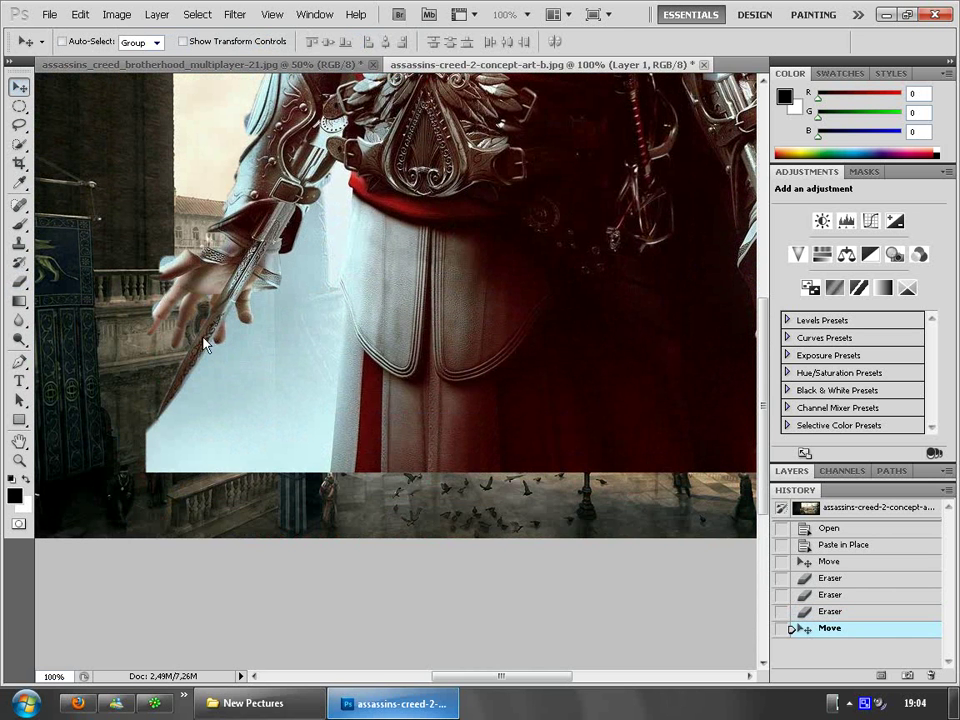
Step: Erase the pale-blue background around the assassin's hand and blade and between his arm and robe with the 44 px Eraser Tool
left_click(19, 281)
left_click(90, 279)
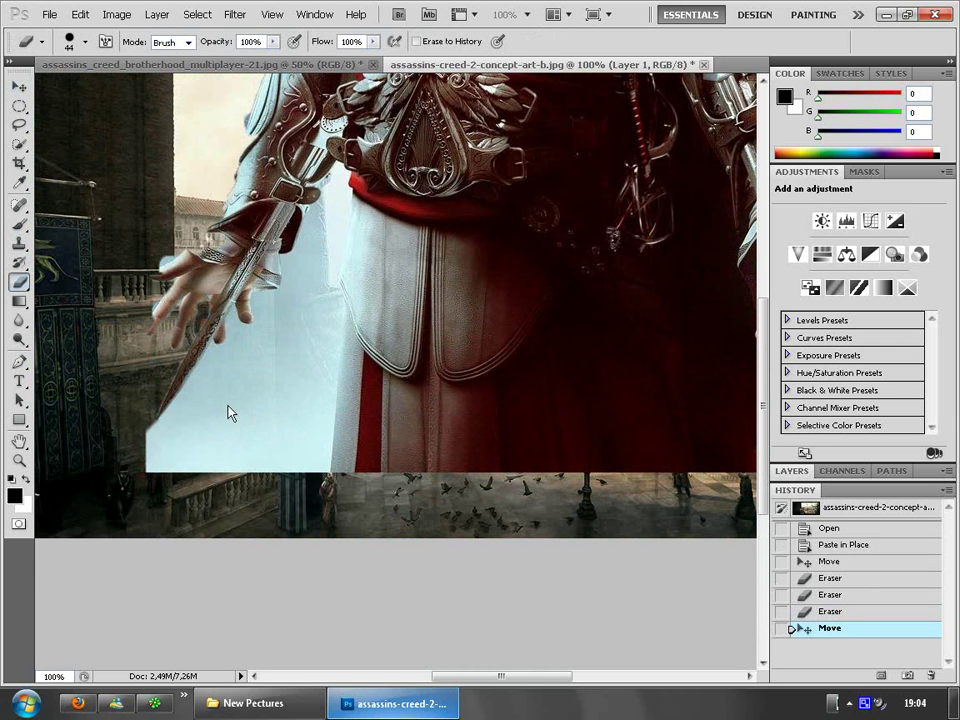
mouse_move(158, 258)
left_mouse_down()
mouse_move(153, 459)
mouse_move(146, 446)
mouse_move(177, 433)
mouse_move(224, 368)
mouse_move(215, 409)
mouse_move(170, 483)
left_mouse_up()
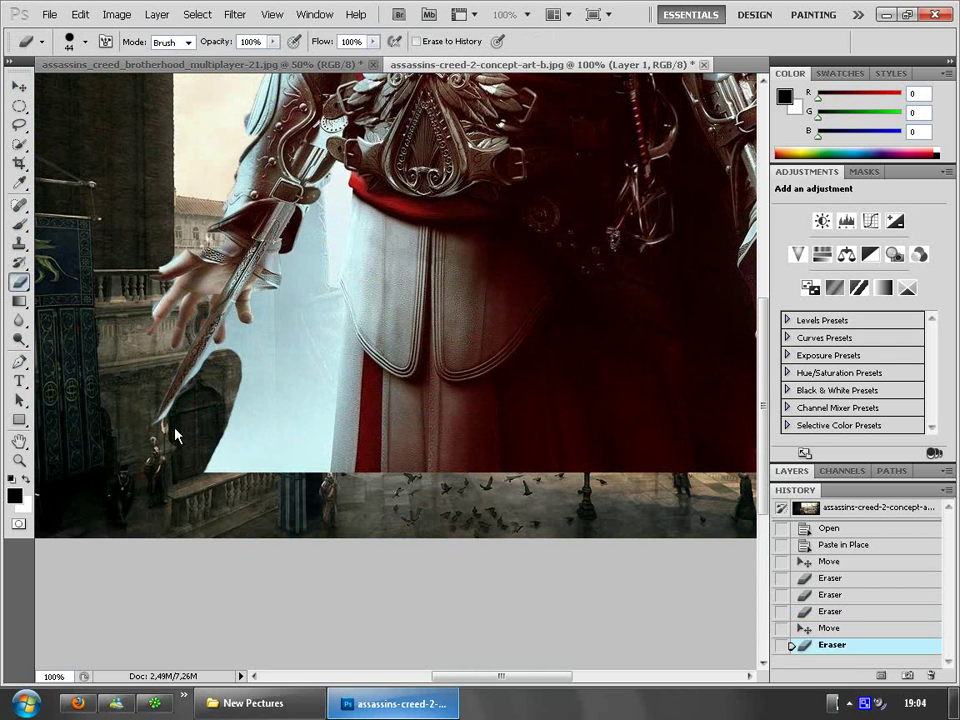
mouse_move(188, 425)
left_mouse_down()
mouse_move(243, 410)
mouse_move(222, 450)
left_mouse_up()
mouse_move(238, 405)
left_mouse_down()
mouse_move(252, 345)
mouse_move(302, 327)
mouse_move(298, 319)
mouse_move(274, 329)
mouse_move(271, 313)
mouse_move(290, 310)
mouse_move(312, 251)
mouse_move(311, 330)
mouse_move(329, 310)
mouse_move(317, 391)
mouse_move(278, 513)
mouse_move(279, 404)
mouse_move(294, 359)
mouse_move(270, 401)
mouse_move(255, 375)
mouse_move(287, 386)
mouse_move(317, 481)
mouse_move(308, 376)
left_mouse_up()
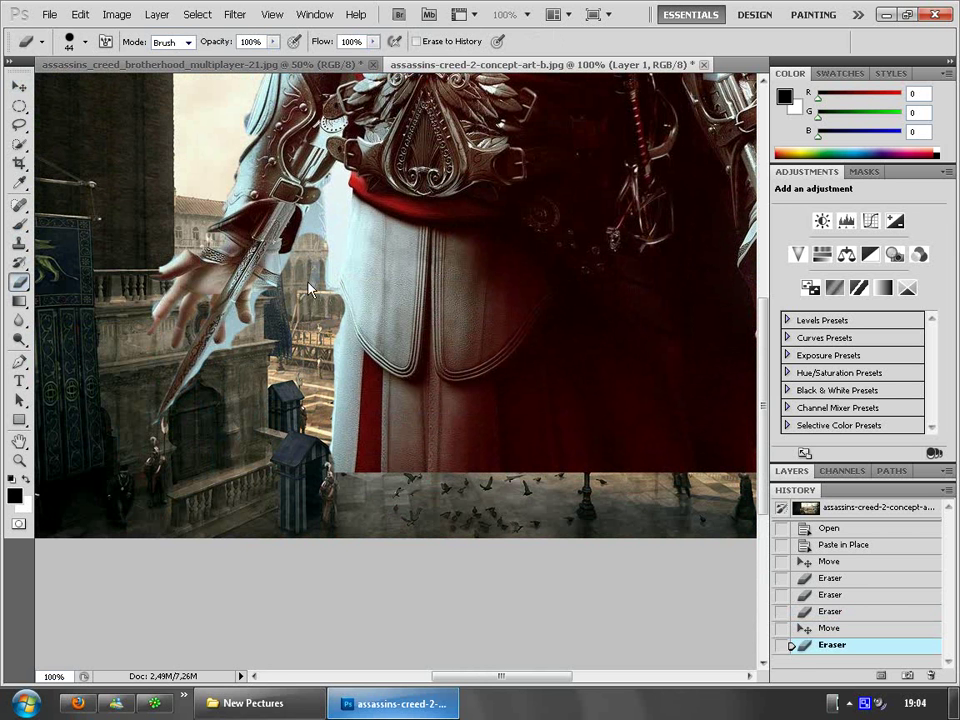
mouse_move(316, 304)
left_mouse_down()
mouse_move(311, 272)
mouse_move(349, 332)
left_mouse_up()
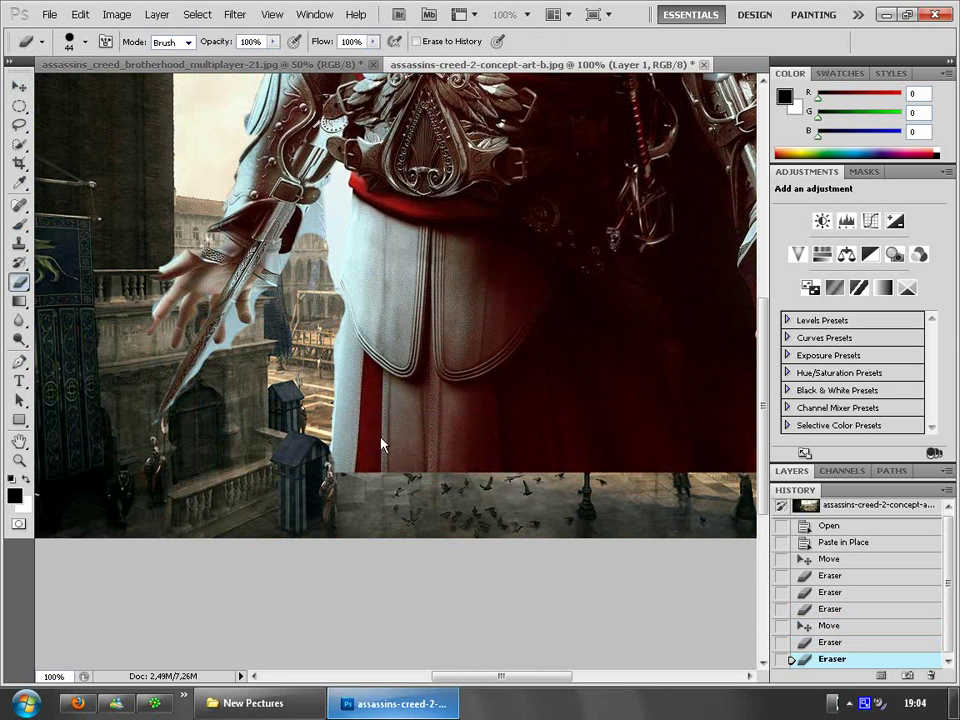
Step: Move the assassin down until his whole hood stands against the sky, and erase the pale fringe at the hood's tip
left_click_drag(467, 677, 523, 675)
scroll(701, 449, "up", 2)
scroll(680, 485, "up", 1)
scroll(643, 493, "up", 5)
left_click(19, 87)
left_click_drag(437, 222, 412, 588)
left_click_drag(333, 437, 310, 426)
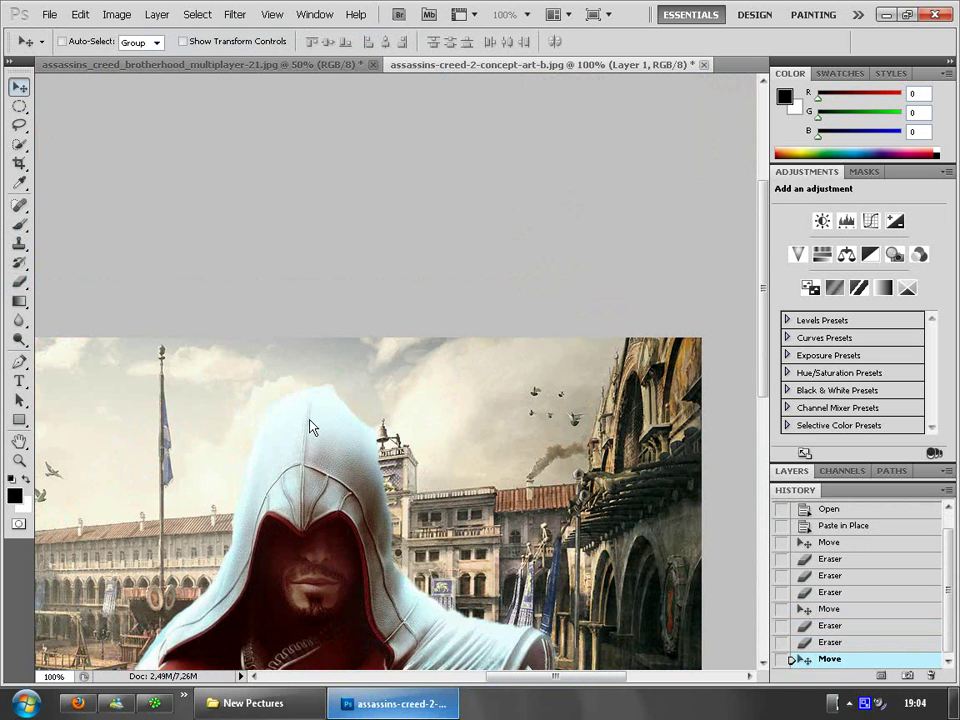
left_click_drag(20, 284, 42, 286)
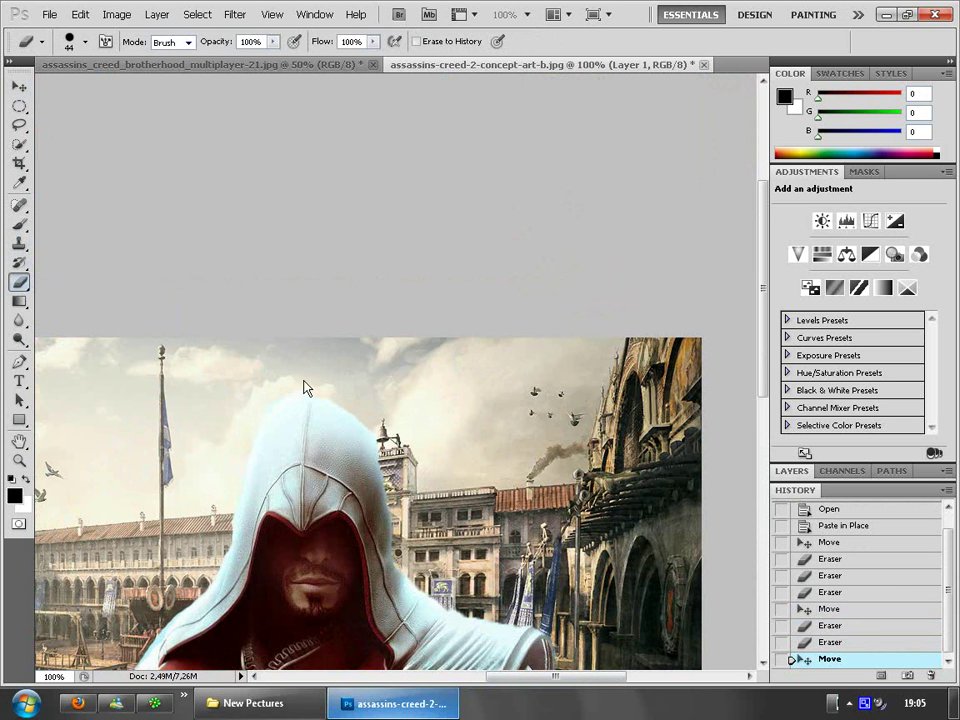
left_click(254, 427)
Step: Move the assassin up until his hood reaches the image's top edge and his torso fills the plaza's height
key("v")
left_click_drag(348, 530, 363, 356)
scroll(363, 356, "down", 5)
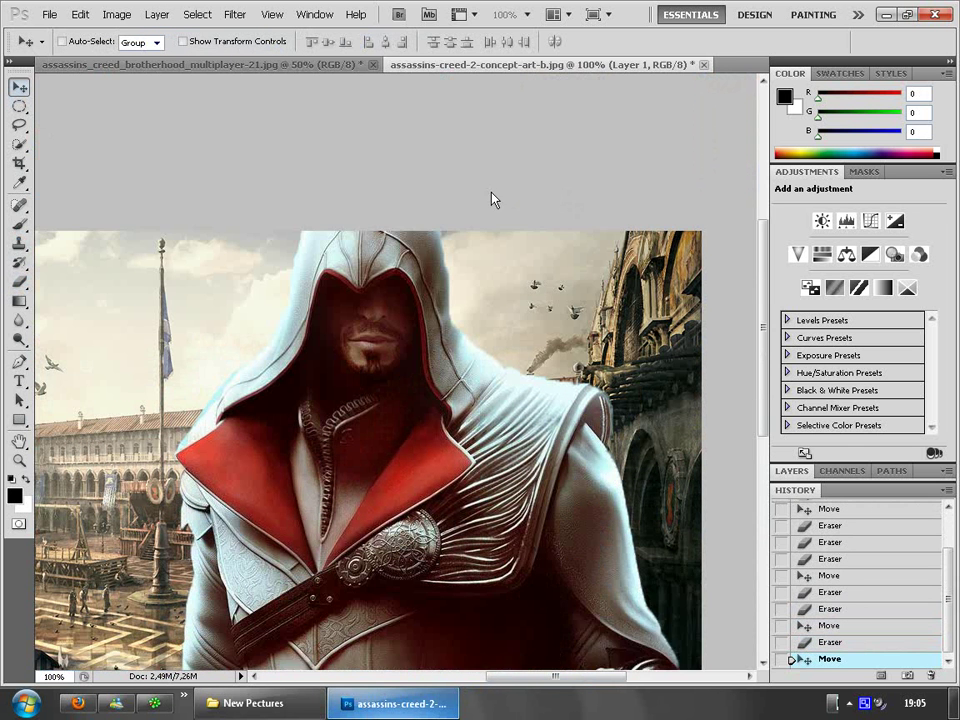
scroll(490, 260, "up", 2)
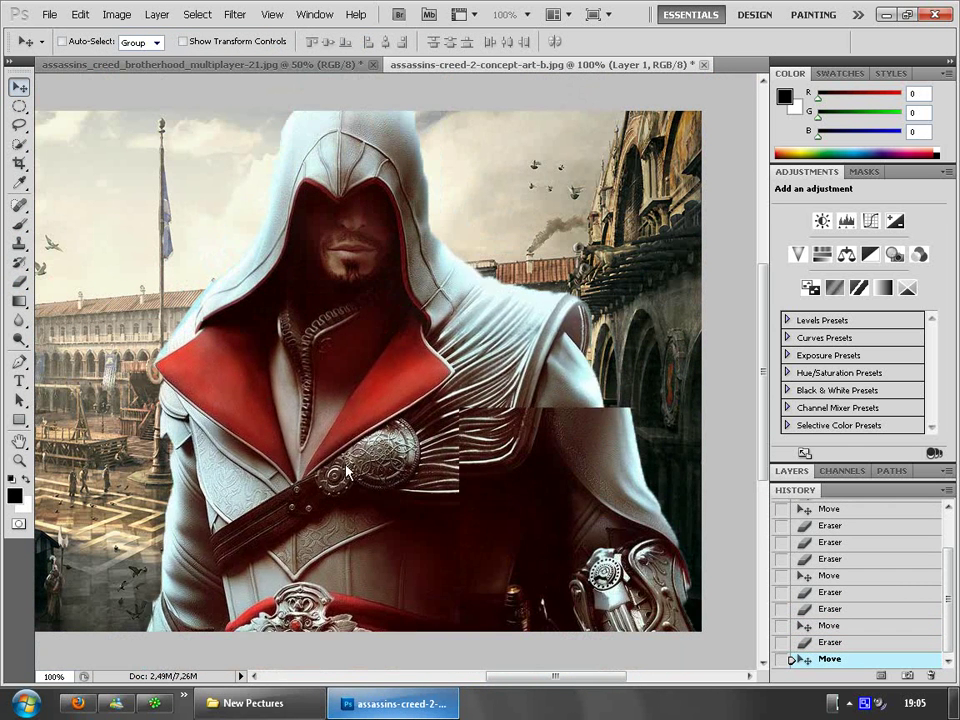
left_click(529, 17)
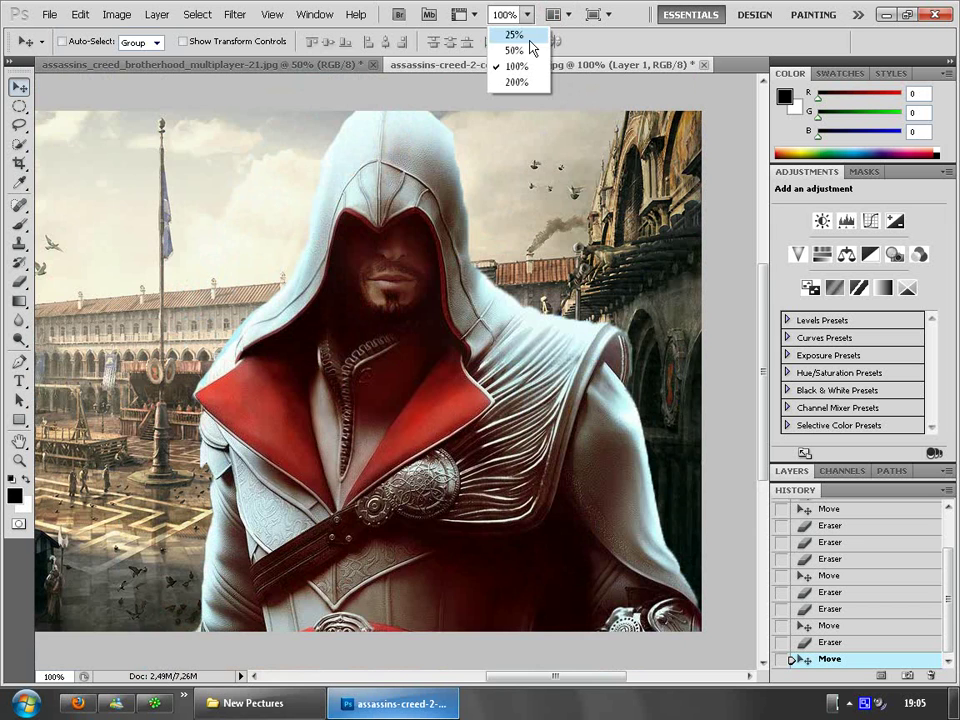
left_click(517, 51)
left_click_drag(515, 402, 500, 375)
Step: Scale the assassin proportionally to about half size with Free Transform and stand him on the image's lower edge, right of the flagpole
left_click(80, 14)
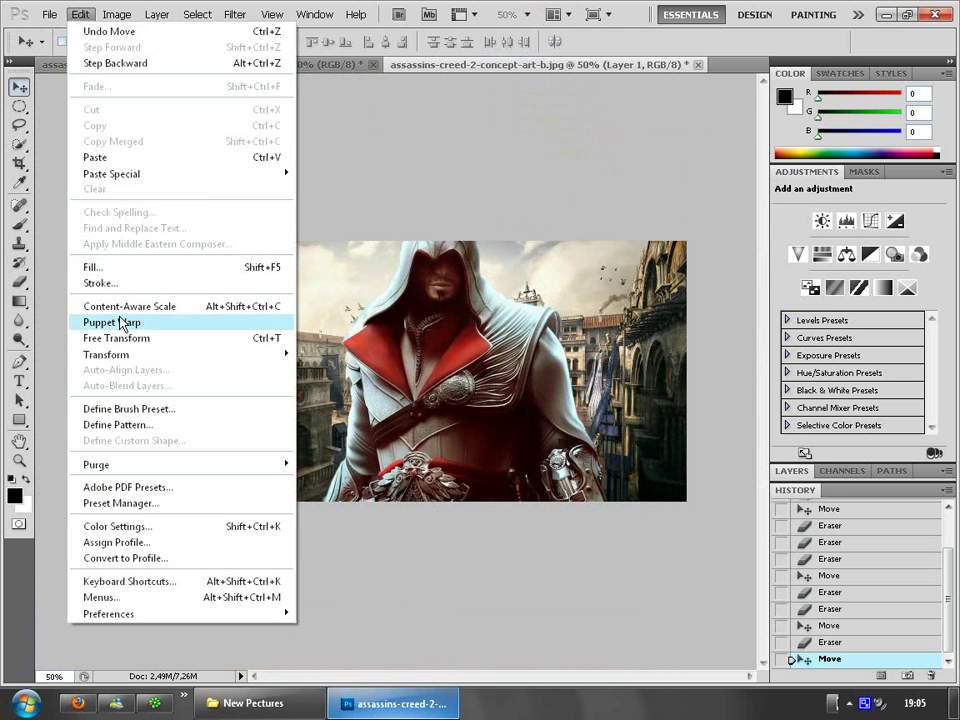
left_click(229, 344)
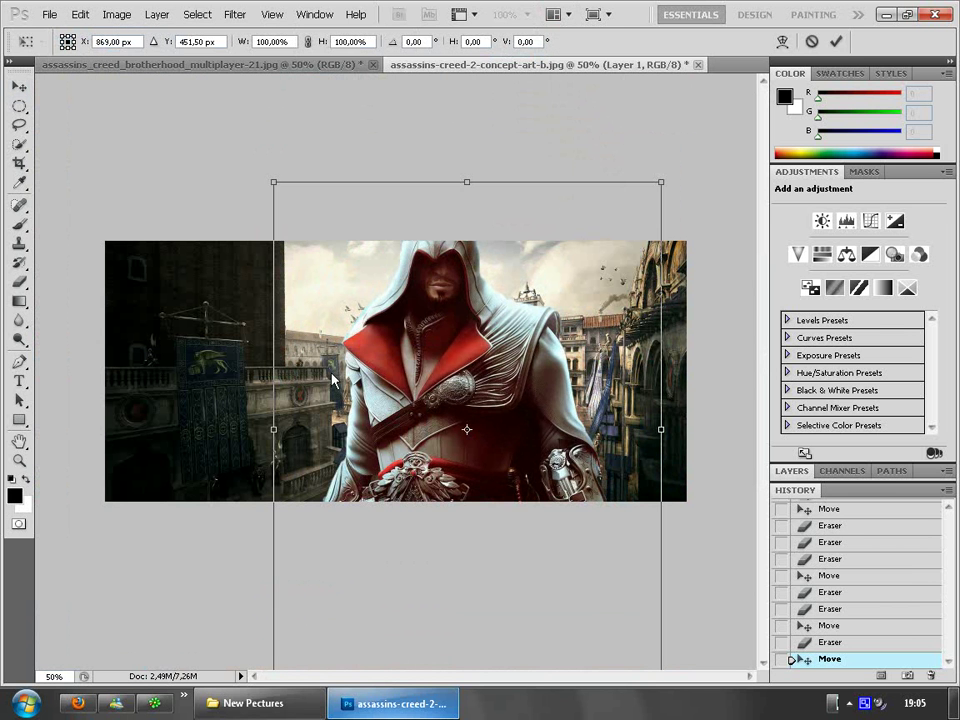
left_click_drag(274, 188, 425, 373)
left_click_drag(543, 459, 550, 328)
left_click_drag(427, 242, 443, 264)
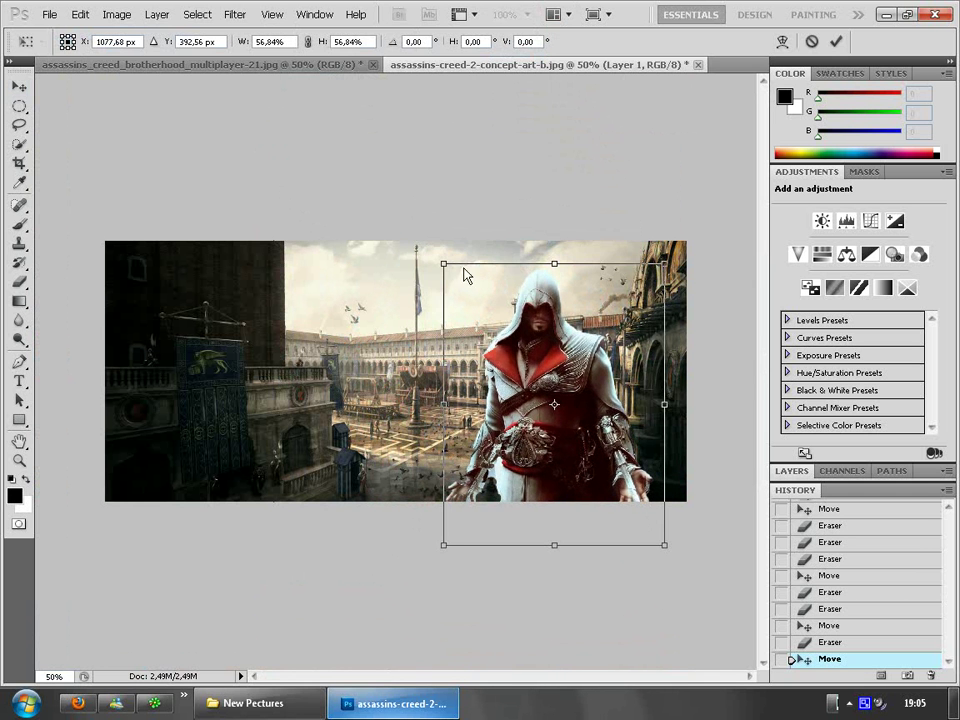
left_click_drag(553, 390, 540, 358)
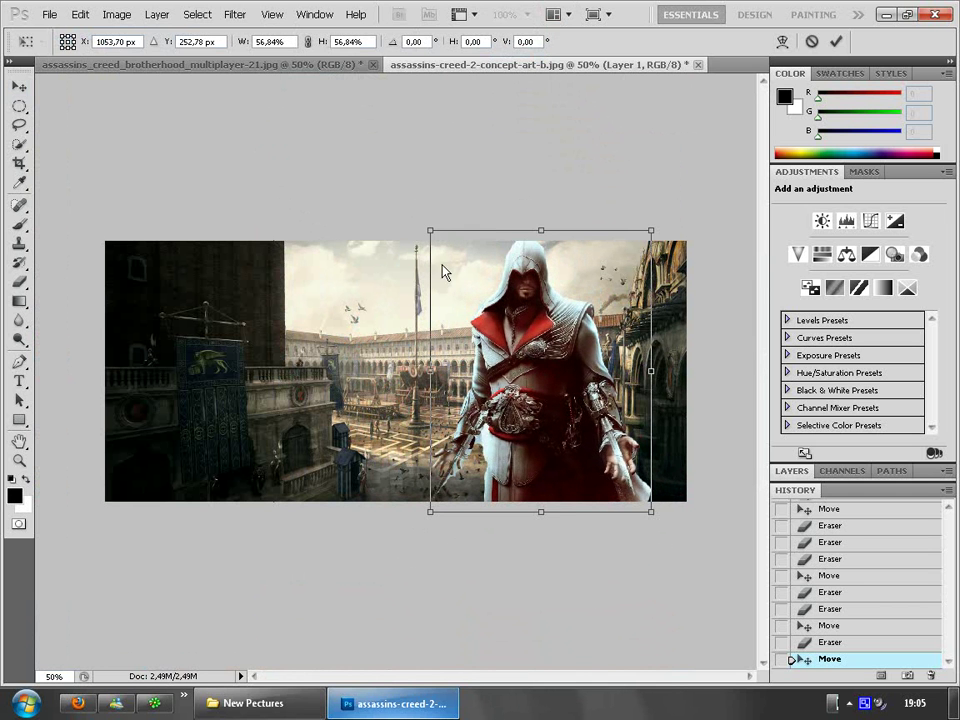
left_click_drag(432, 232, 461, 267)
left_click_drag(538, 321, 499, 307)
key("Return")
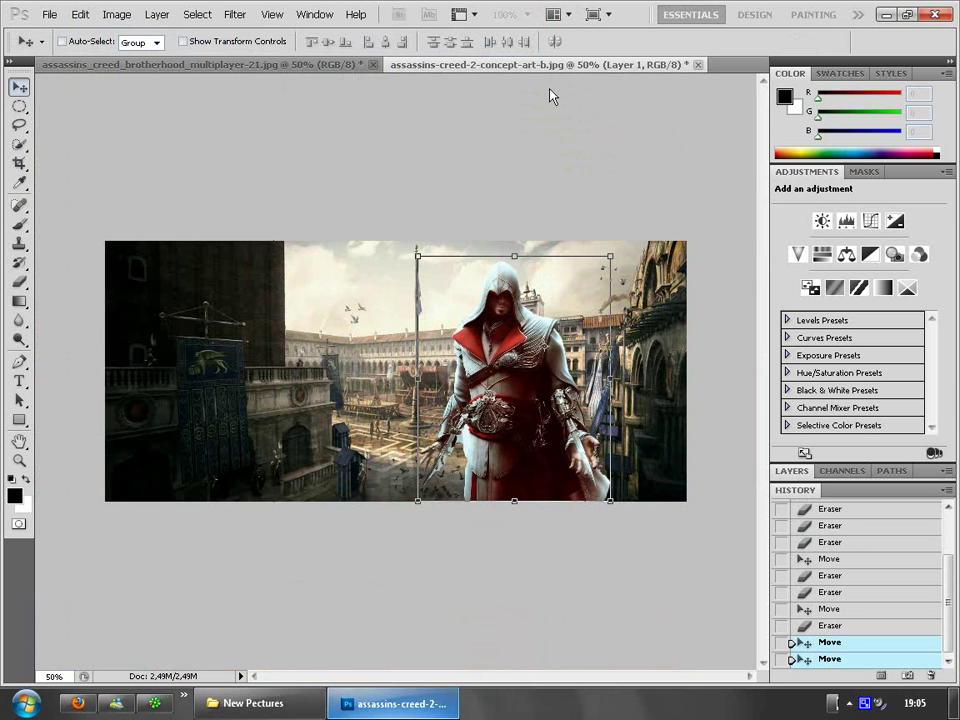
Step: Nudge the scaled assassin slightly to the right in the plaza scene at 100% zoom
left_click(527, 14)
left_click(518, 66)
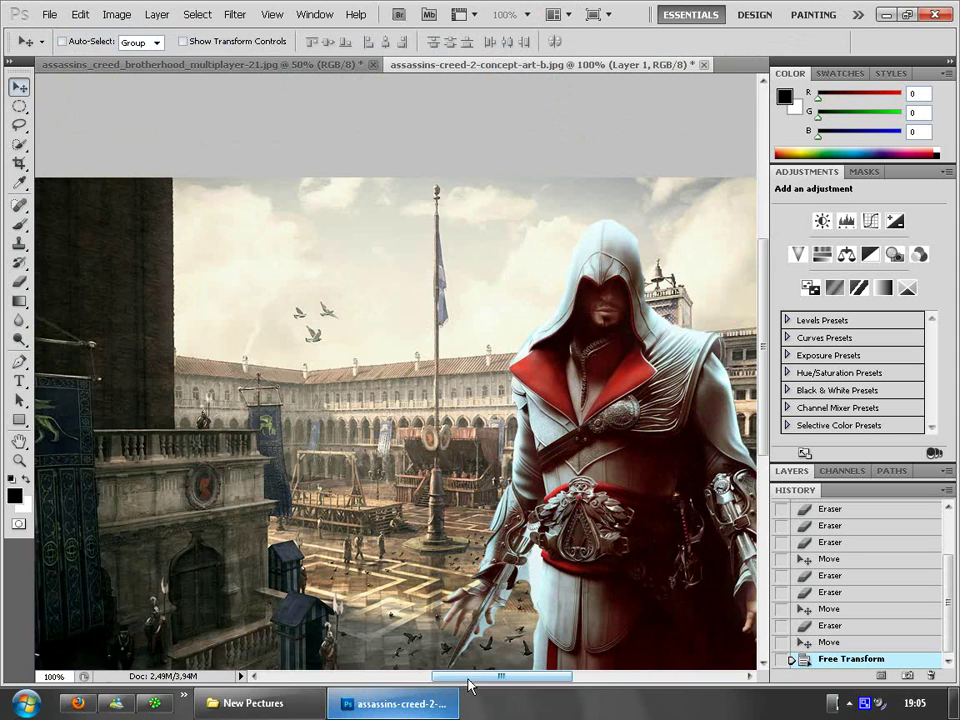
left_click_drag(468, 680, 510, 683)
scroll(482, 458, "down", 2)
mouse_move(407, 414)
left_mouse_down()
mouse_move(452, 414)
mouse_move(415, 418)
left_mouse_up()
scroll(430, 450, "up", 3)
left_click_drag(535, 677, 510, 676)
scroll(450, 580, "down", 4)
scroll(446, 586, "up", 2)
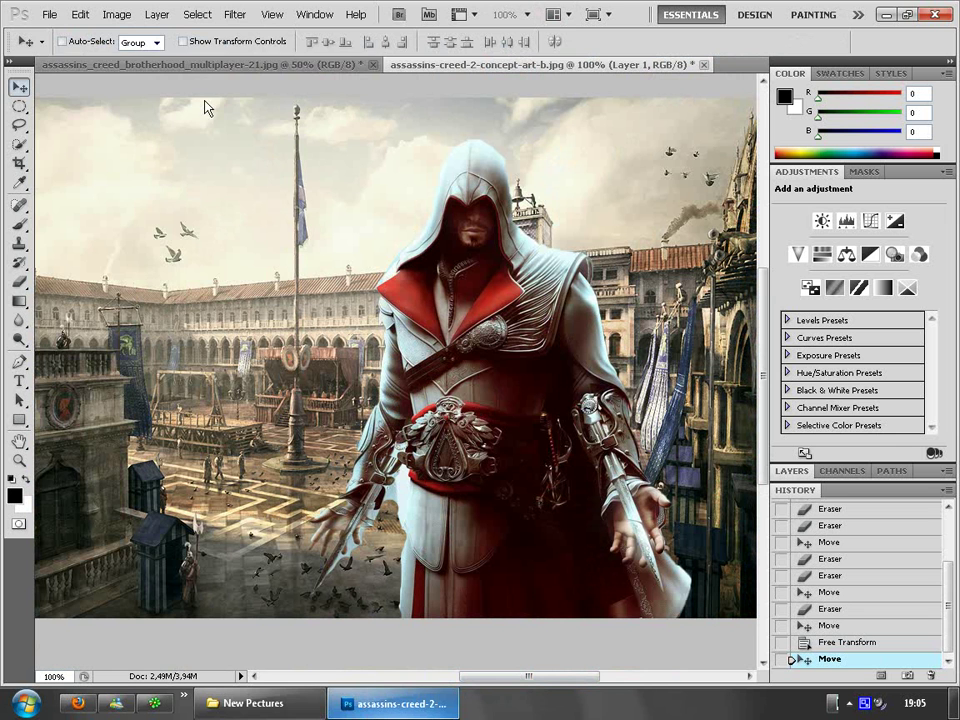
Step: Open assassin-creed-bucher-vanites_00553111.jpg as a third document
left_click(49, 14)
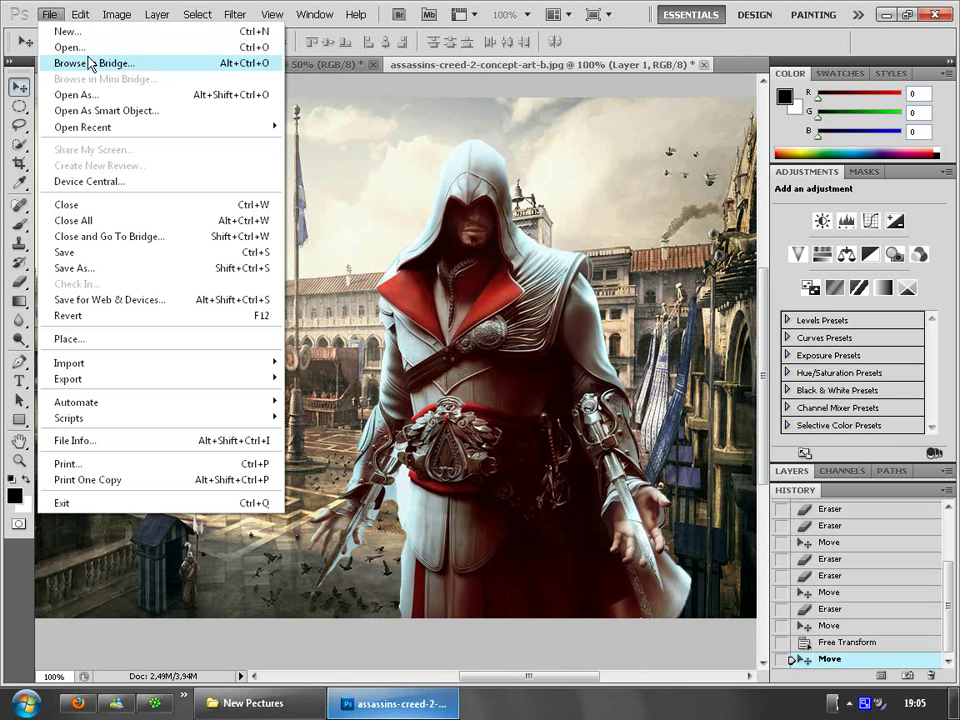
left_click(70, 46)
left_click(376, 224)
left_click(376, 209)
left_click(662, 388)
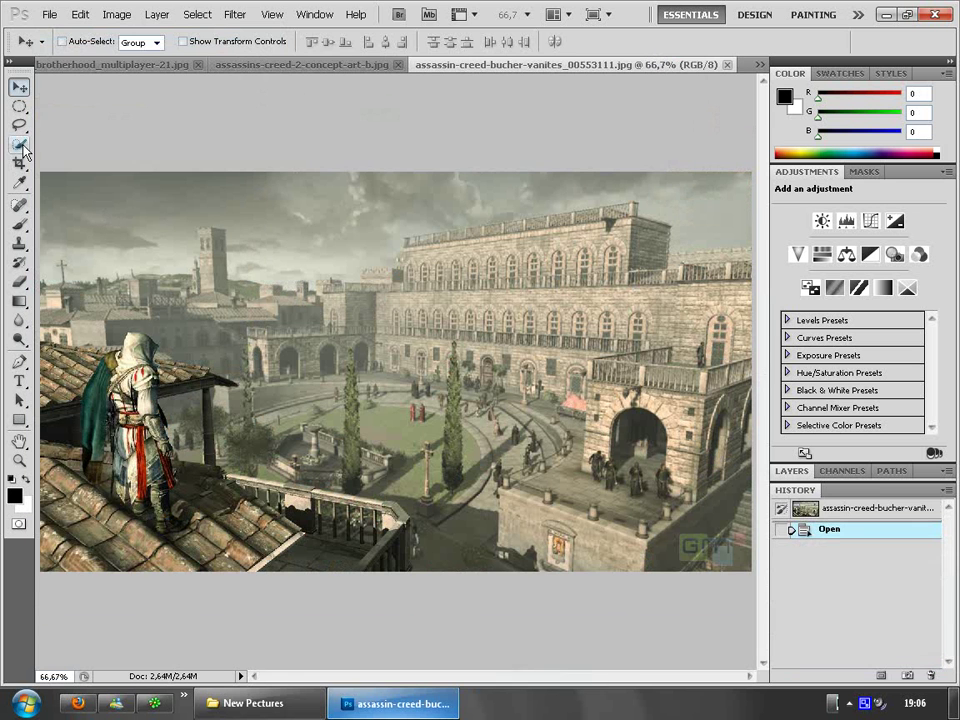
Step: Select the rooftop assassin's hood, shoulder and pale robe panel at 150% zoom with the Quick Selection Tool at 22 px
left_click(23, 128)
left_click(22, 143)
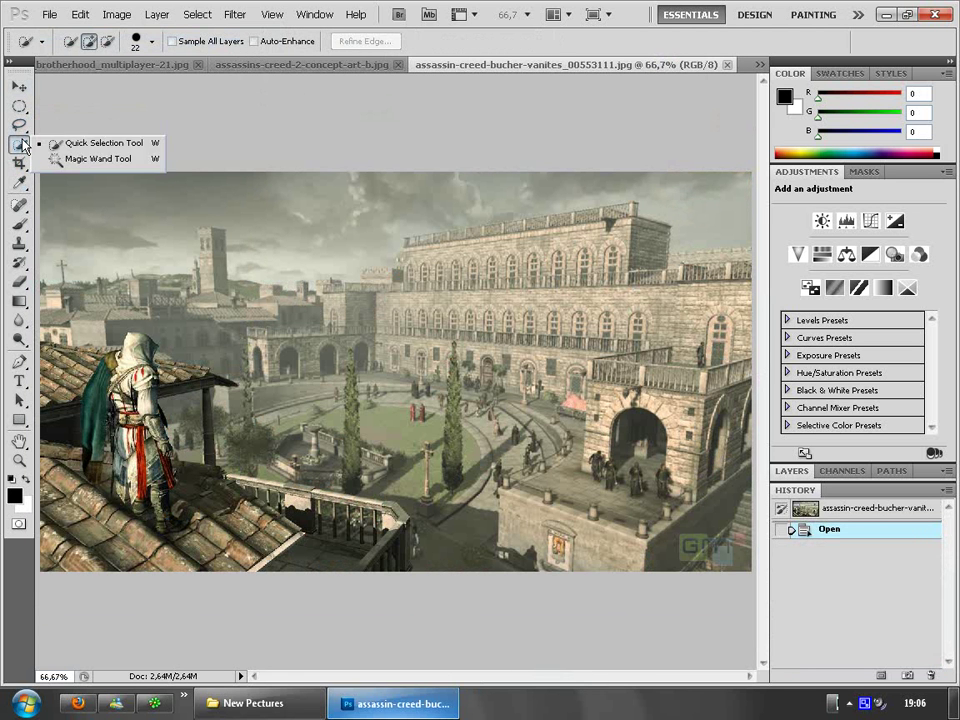
left_click(65, 147)
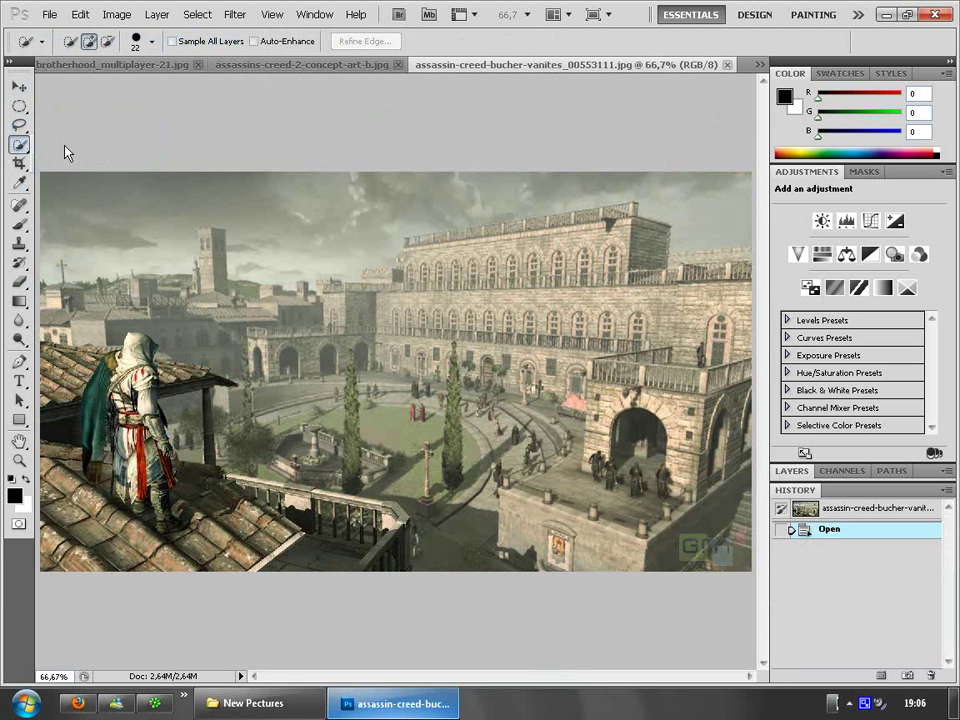
double_click(530, 20)
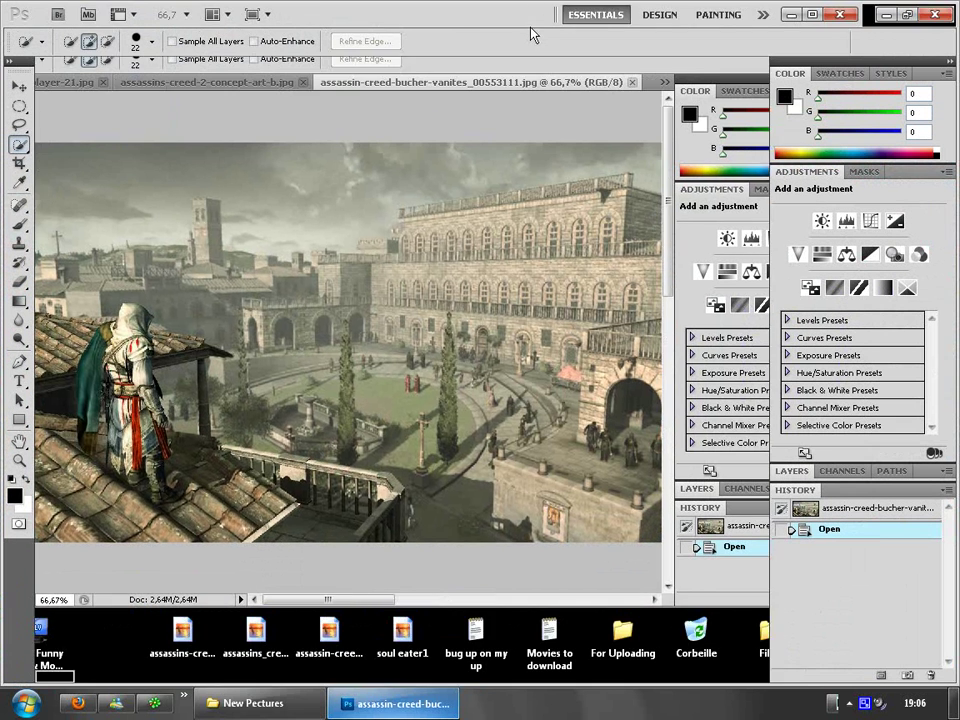
double_click(532, 30)
left_click(524, 14)
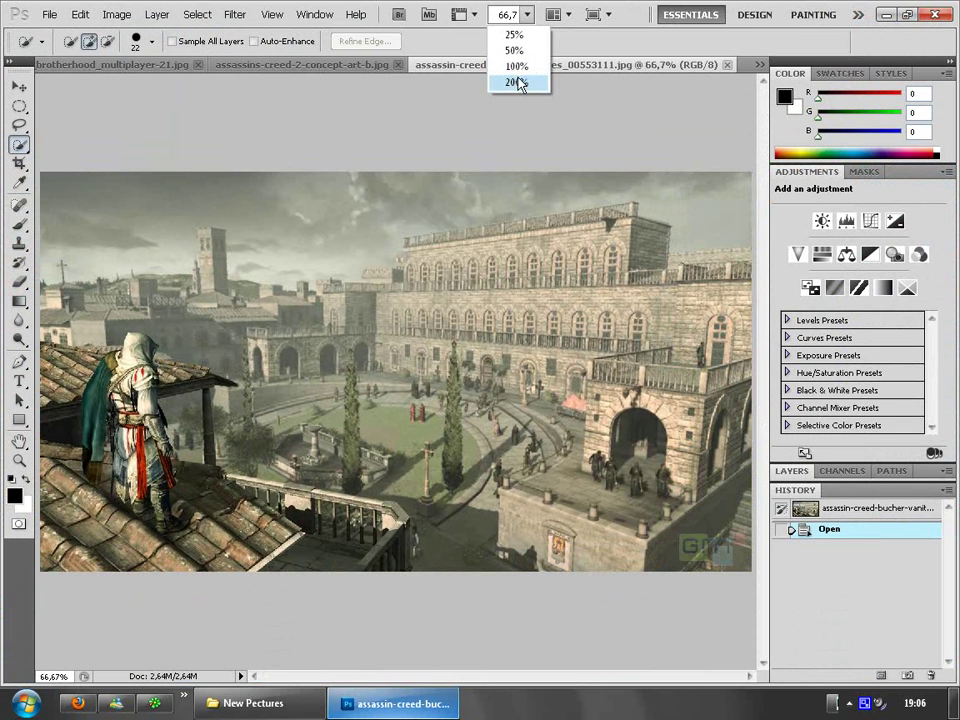
left_click(519, 64)
left_click_drag(470, 677, 435, 678)
scroll(493, 243, "down", 1)
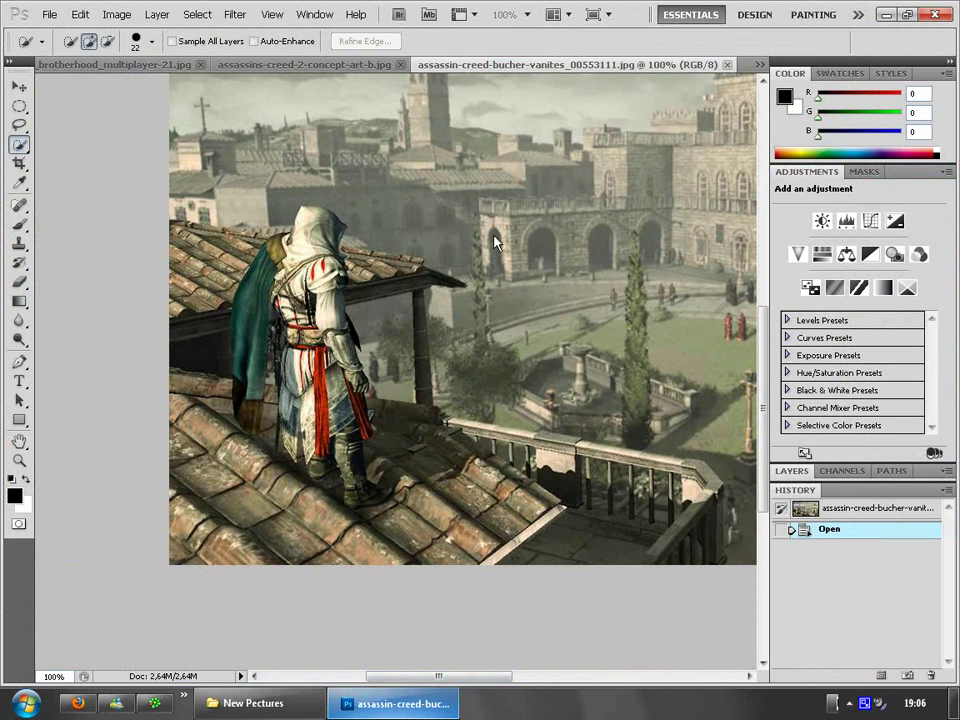
left_click(512, 6)
type("150")
key("Return")
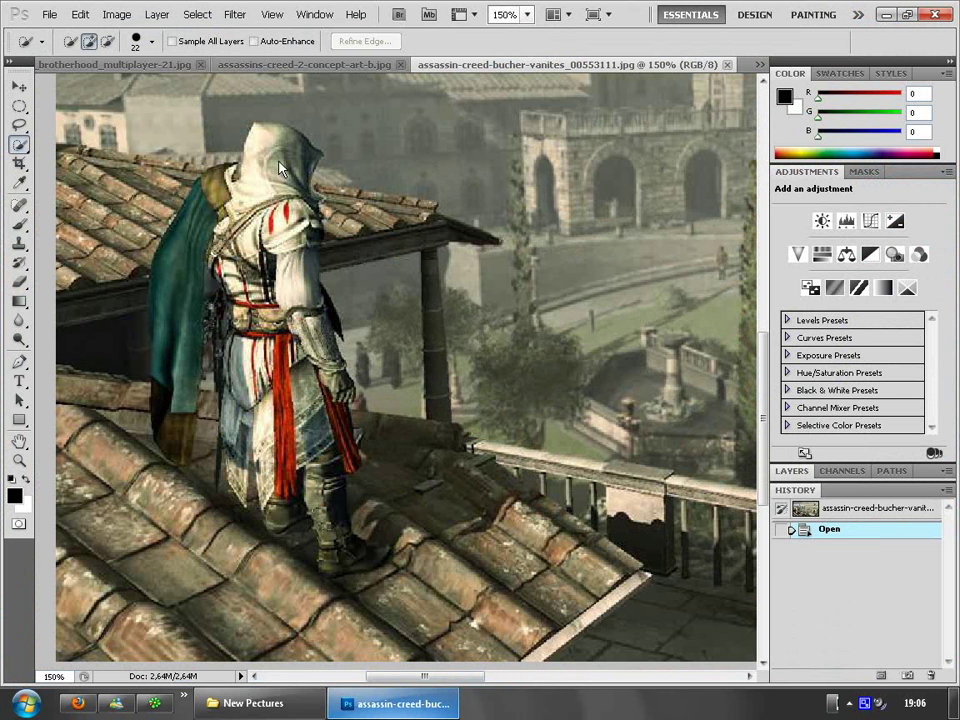
left_click_drag(279, 160, 265, 270)
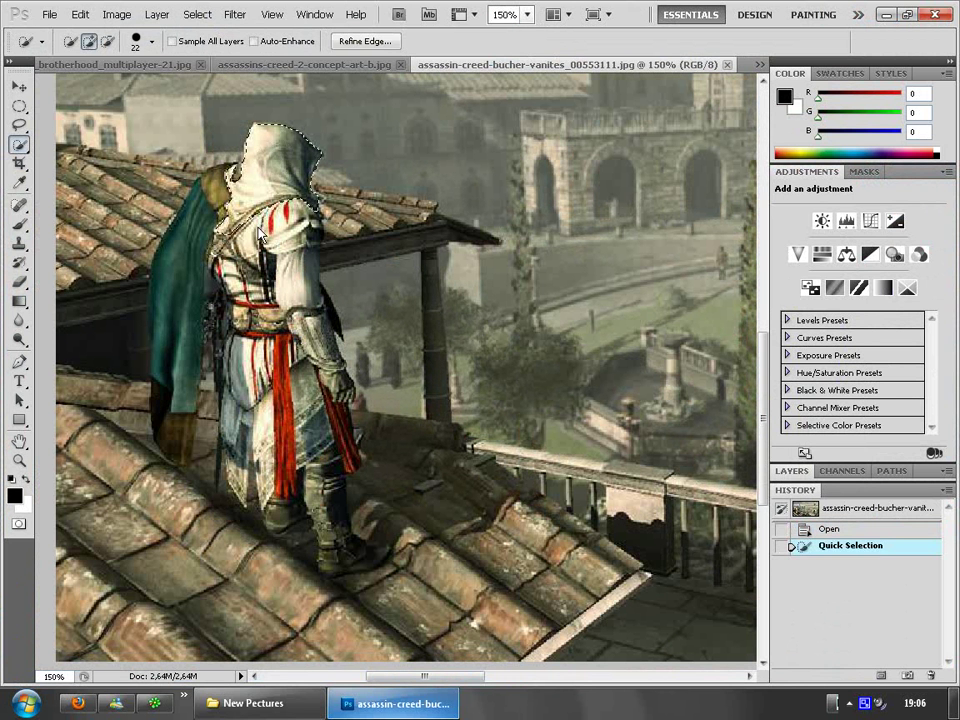
left_click(265, 274)
left_click(264, 441)
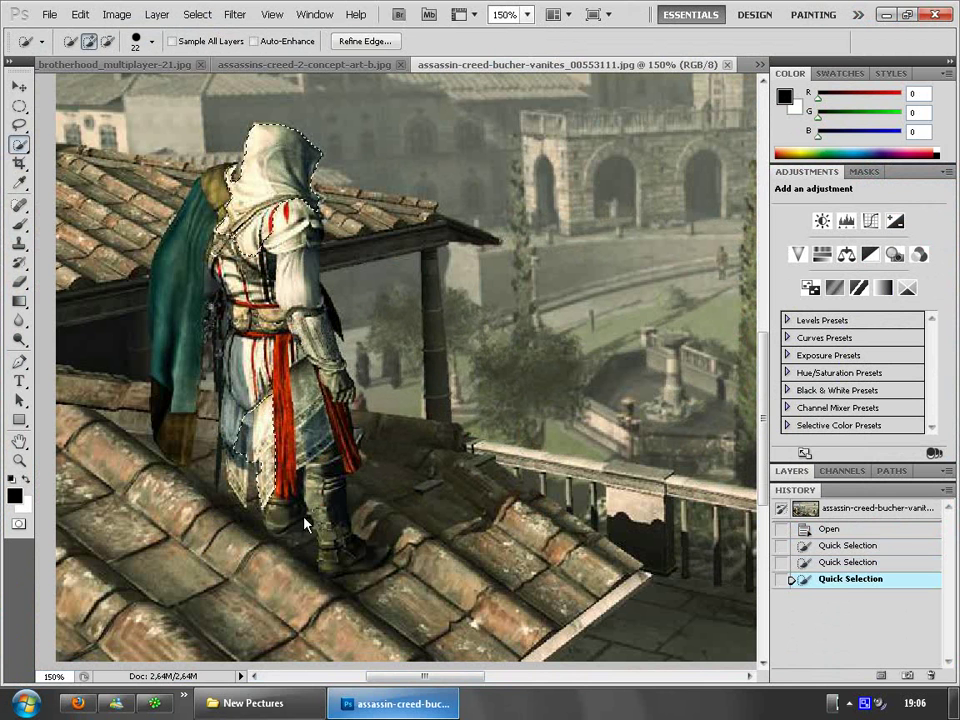
Step: Extend the quick selection over the rooftop assassin's boots, legs, arm and red sash
left_click_drag(327, 545, 354, 561)
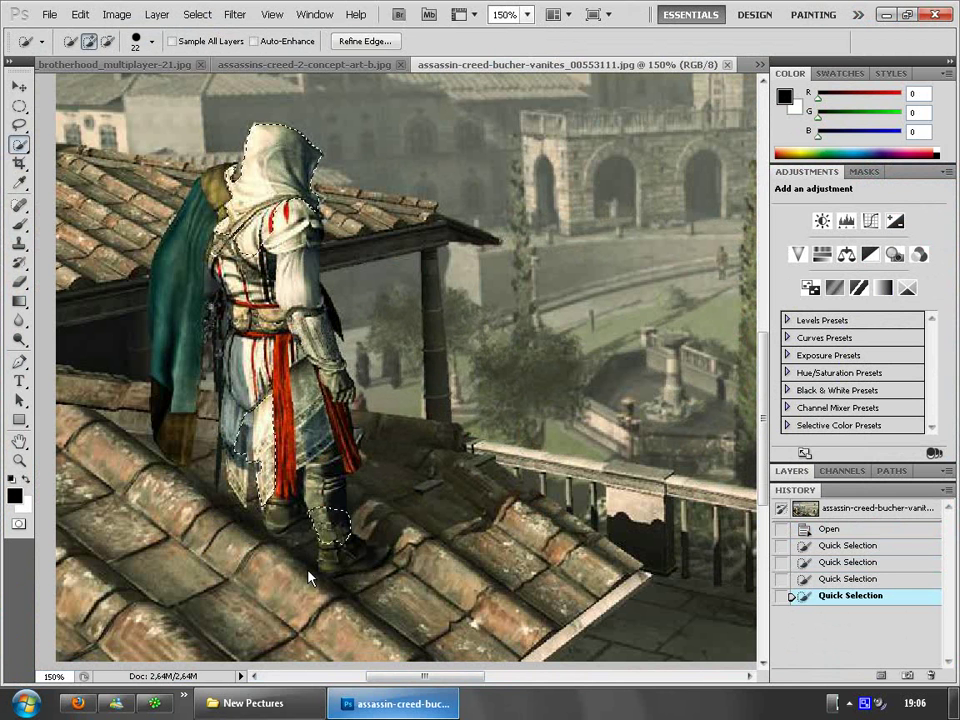
left_click(364, 562)
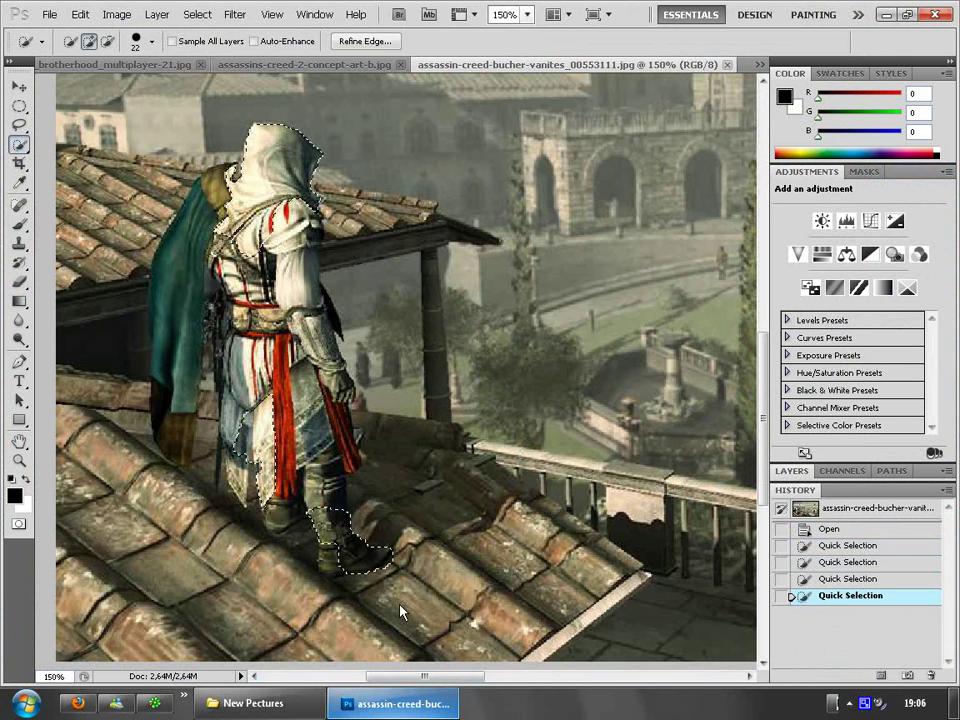
mouse_move(326, 584)
left_mouse_down()
mouse_move(379, 610)
mouse_move(377, 576)
mouse_move(325, 502)
mouse_move(330, 520)
mouse_move(333, 477)
mouse_move(342, 473)
mouse_move(343, 430)
left_mouse_up()
mouse_move(338, 385)
left_mouse_down()
mouse_move(296, 277)
mouse_move(314, 252)
mouse_move(346, 421)
mouse_move(420, 460)
mouse_move(400, 500)
mouse_move(360, 505)
mouse_move(335, 490)
mouse_move(279, 520)
left_mouse_up()
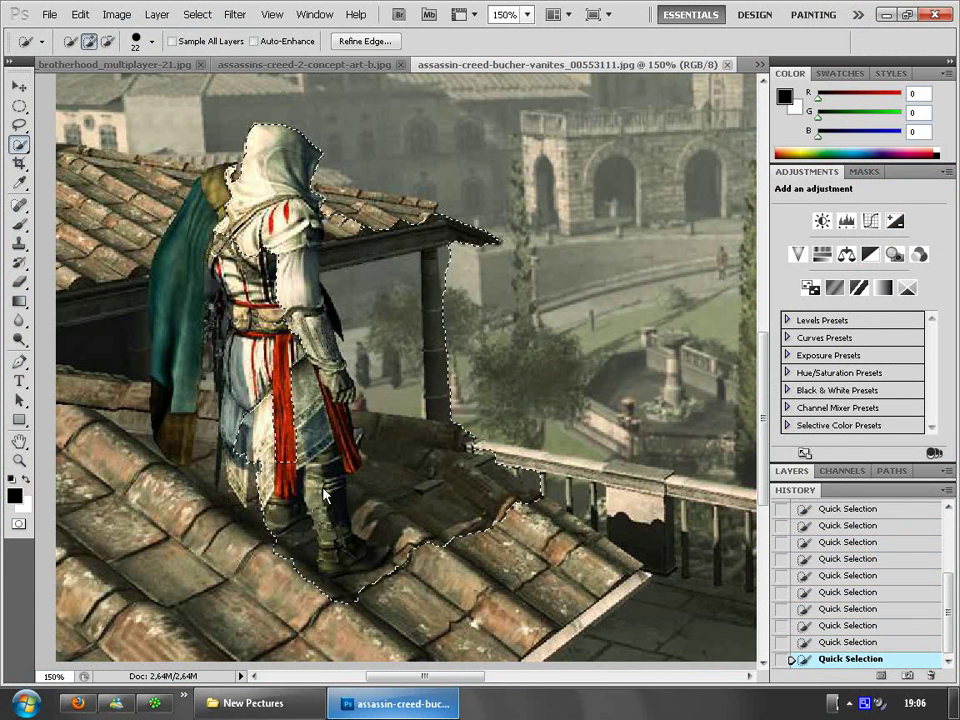
Step: Add the back of the rooftop assassin's robe and his green cape to the quick selection
mouse_move(280, 468)
left_mouse_down()
mouse_move(260, 439)
mouse_move(241, 478)
mouse_move(243, 375)
mouse_move(256, 413)
left_mouse_up()
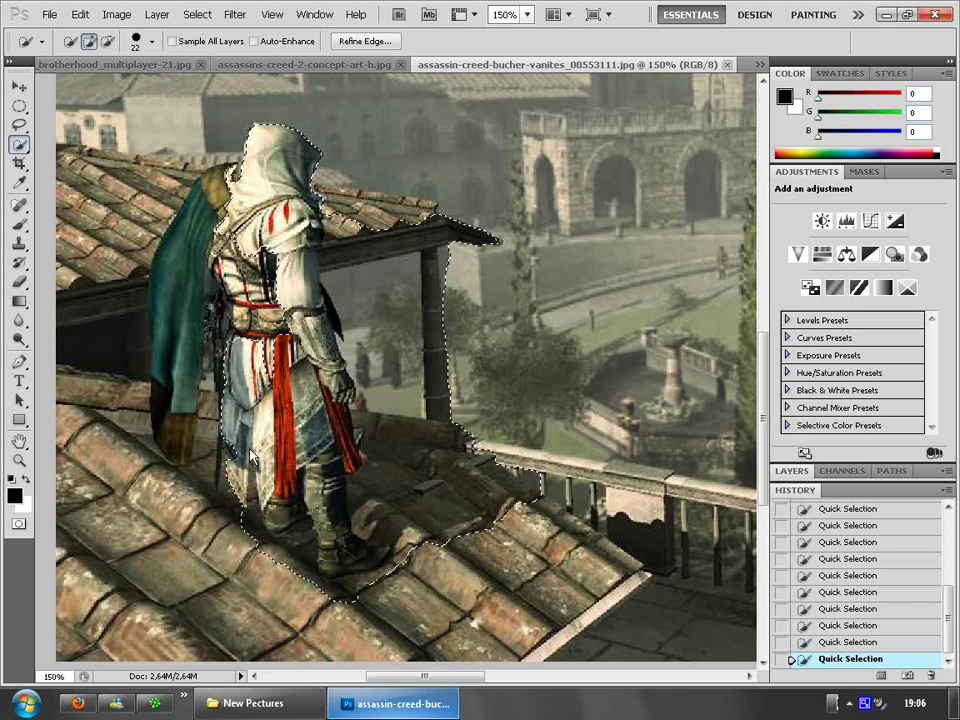
mouse_move(247, 369)
left_mouse_down()
mouse_move(236, 308)
mouse_move(206, 345)
left_mouse_up()
key("ctrl+z")
mouse_move(211, 195)
left_mouse_down()
mouse_move(170, 358)
mouse_move(204, 402)
left_mouse_up()
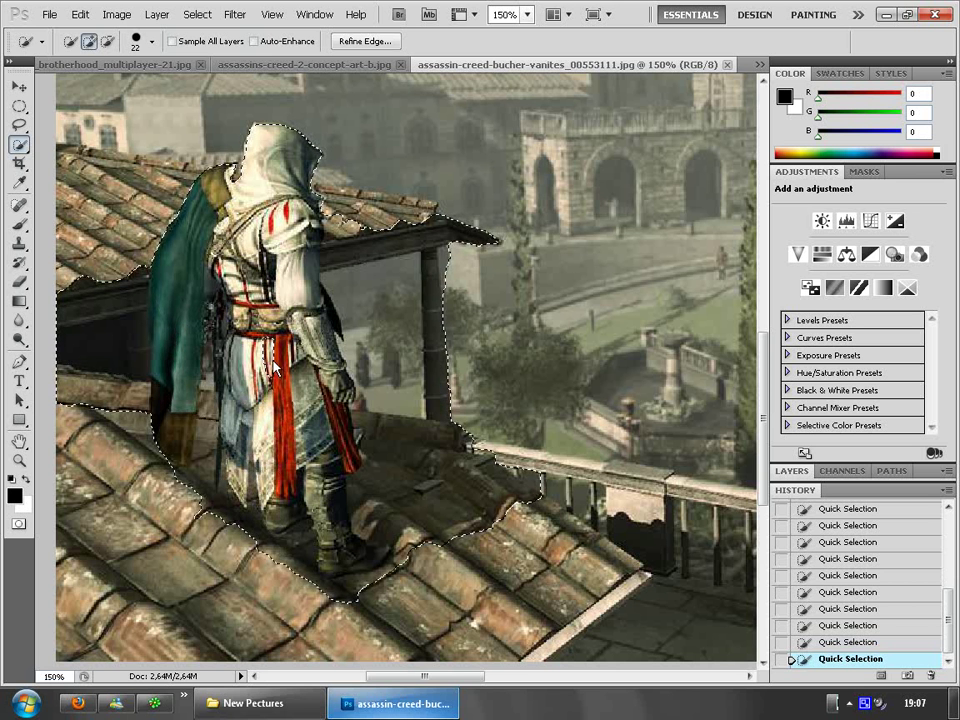
Step: Copy the selected rooftop assassin and switch back to the assassins-creed-2-concept-art-b document
scroll(336, 437, "up", 4)
scroll(250, 320, "down", 1)
left_click(80, 14)
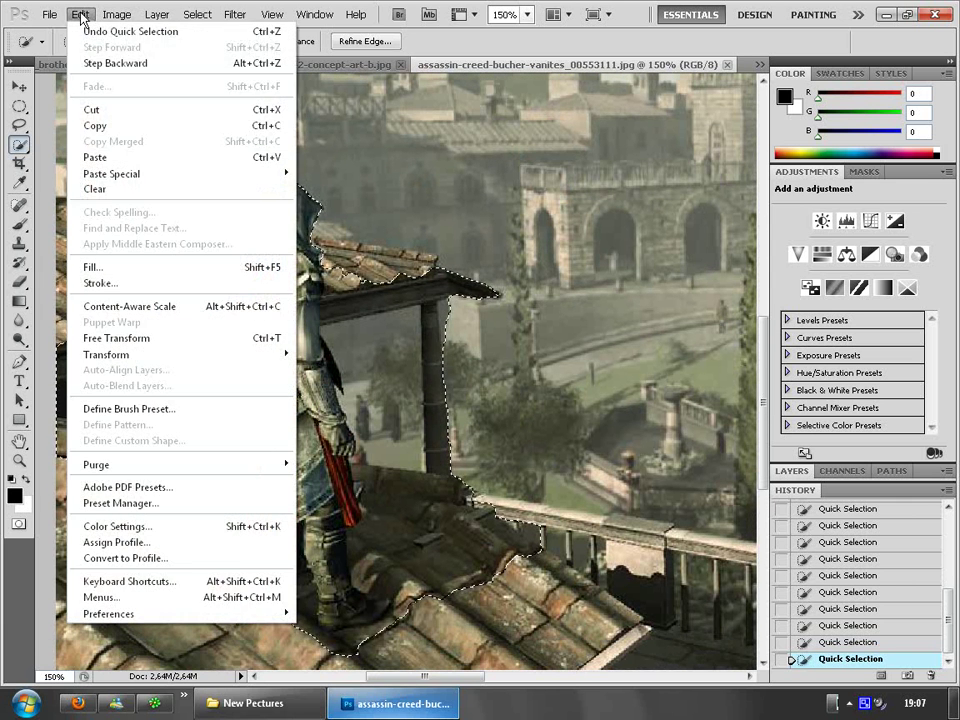
left_click(101, 127)
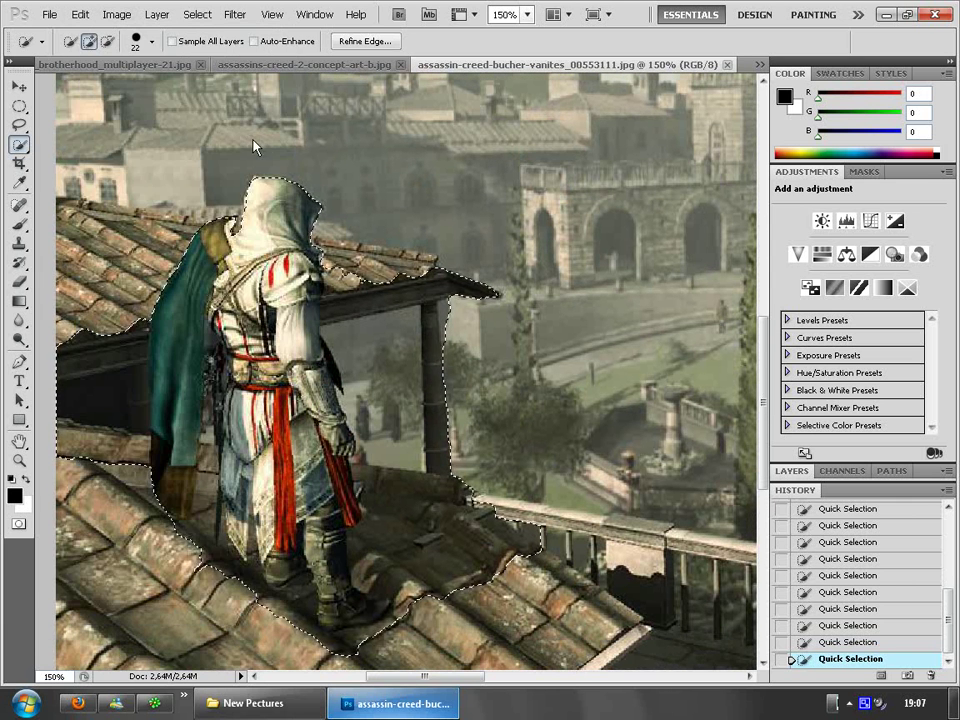
left_click(282, 66)
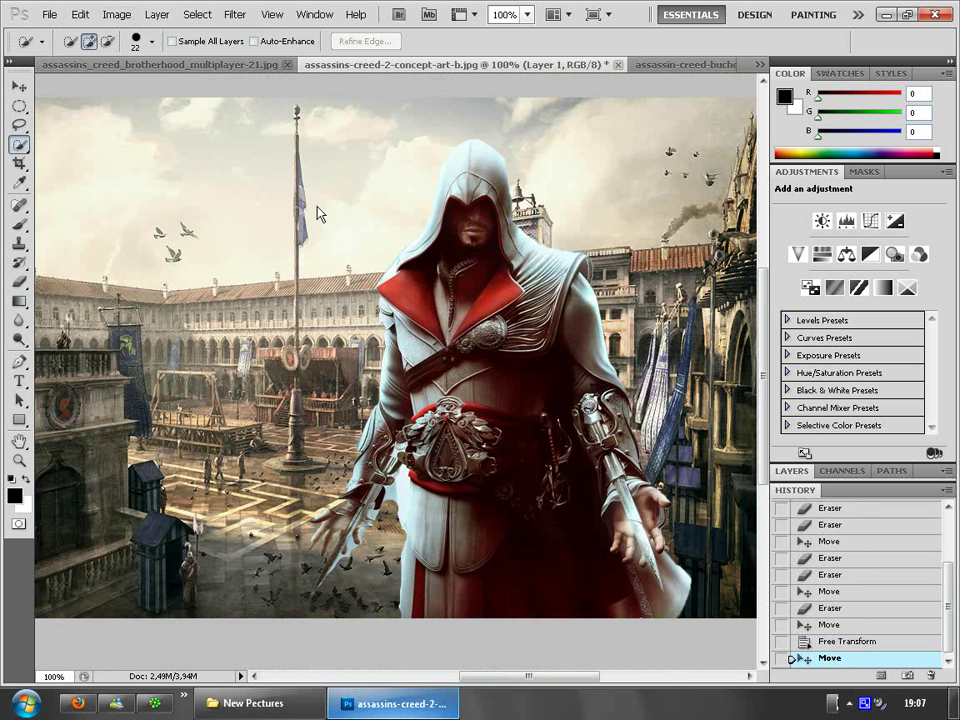
Step: Paste the copied rooftop assassin in place and move him into the sky area beside the large hooded character
left_click(82, 14)
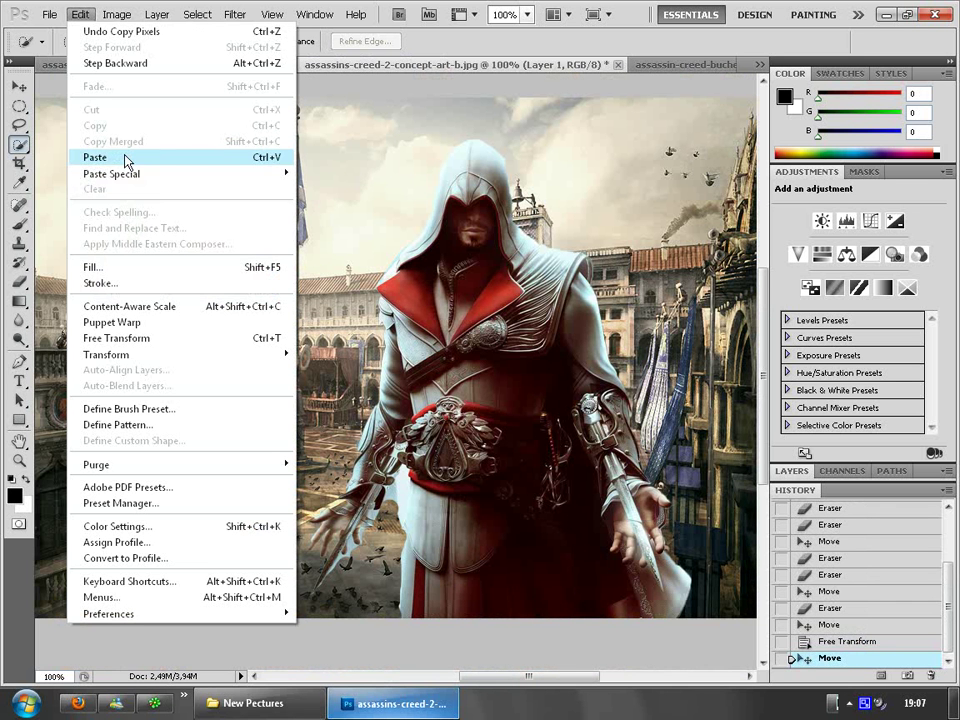
mouse_move(150, 175)
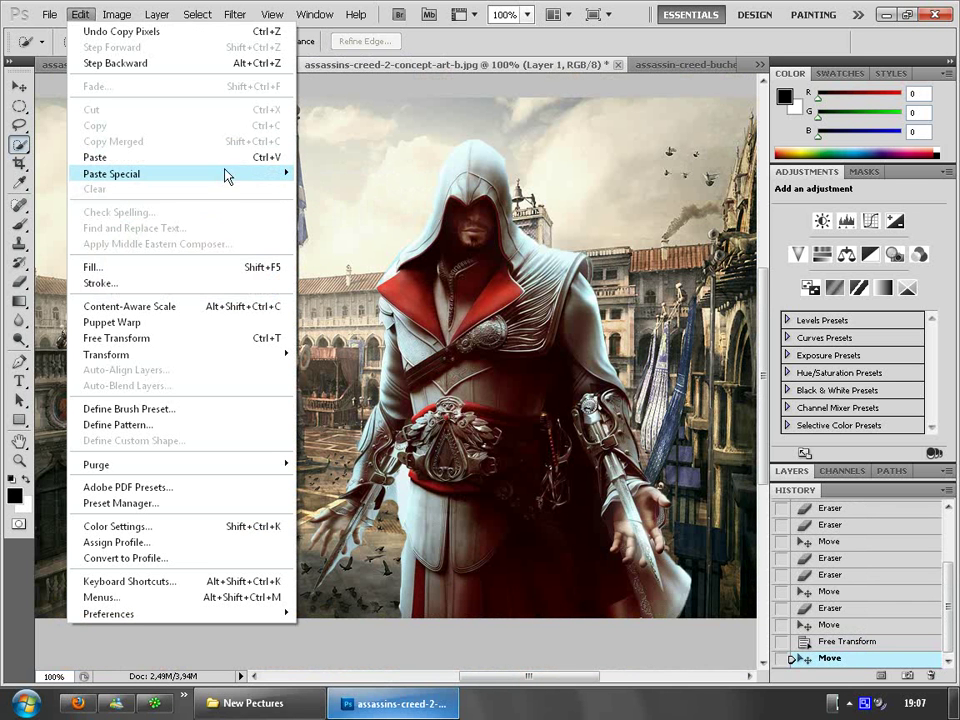
left_click(336, 174)
left_click(26, 88)
left_click_drag(507, 683, 427, 676)
left_click_drag(232, 472, 601, 286)
left_click_drag(508, 679, 551, 677)
scroll(471, 468, "up", 2)
left_click_drag(444, 366, 465, 346)
scroll(461, 388, "up", 2)
left_click_drag(448, 410, 438, 441)
Step: Erase the roof structure in front of the rooftop assassin's upper body at 200% zoom with the 44 px Eraser Tool
left_click(527, 14)
left_click(523, 81)
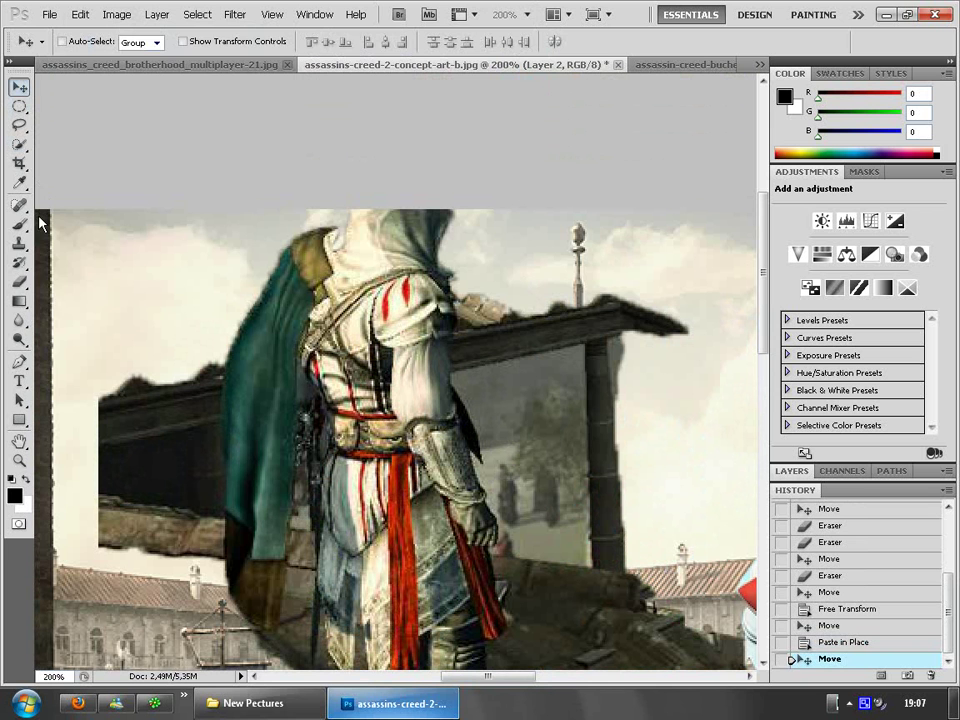
left_click(22, 284)
left_click(75, 276)
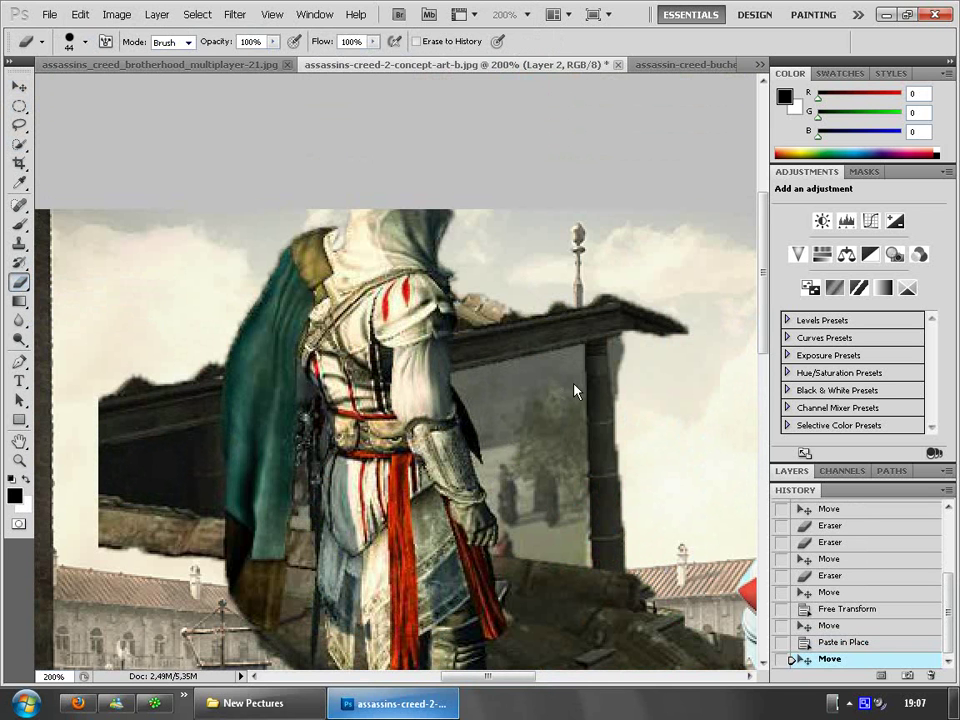
mouse_move(672, 343)
left_mouse_down()
mouse_move(575, 327)
mouse_move(578, 353)
mouse_move(523, 333)
mouse_move(498, 296)
mouse_move(603, 301)
mouse_move(649, 320)
mouse_move(574, 447)
mouse_move(507, 383)
mouse_move(494, 325)
left_mouse_up()
mouse_move(490, 373)
left_mouse_down()
mouse_move(514, 412)
mouse_move(528, 494)
mouse_move(640, 535)
mouse_move(597, 419)
mouse_move(610, 491)
mouse_move(588, 464)
mouse_move(580, 379)
mouse_move(538, 306)
left_mouse_up()
Step: Try to erase the roof remnants beside the rooftop assassin's legs and boot, and undo that erasing
scroll(618, 534, "down", 4)
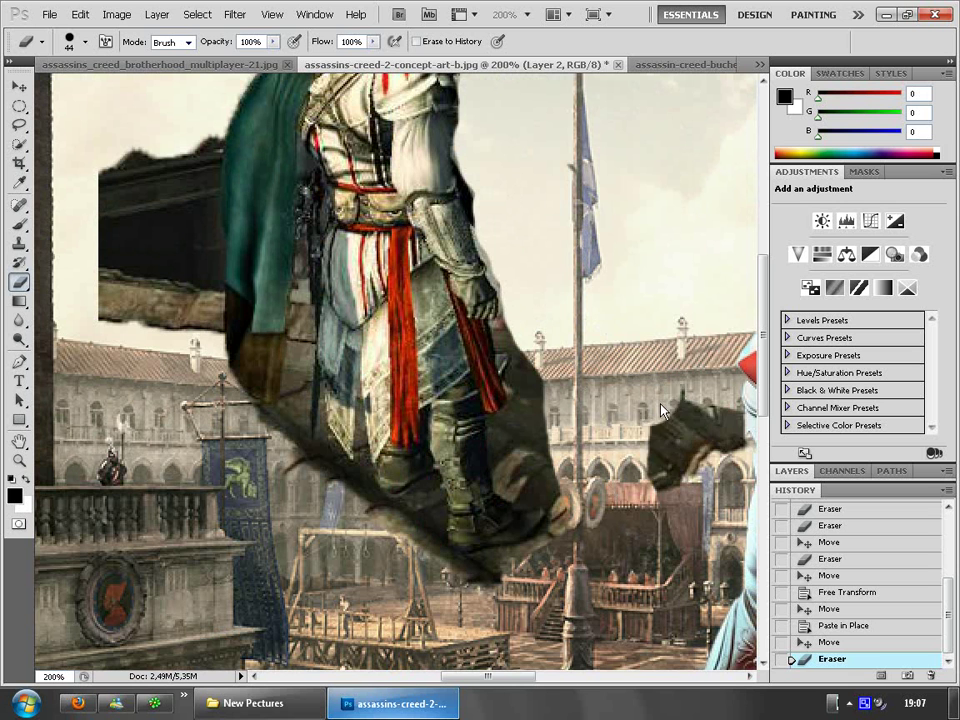
left_click_drag(600, 330, 730, 455)
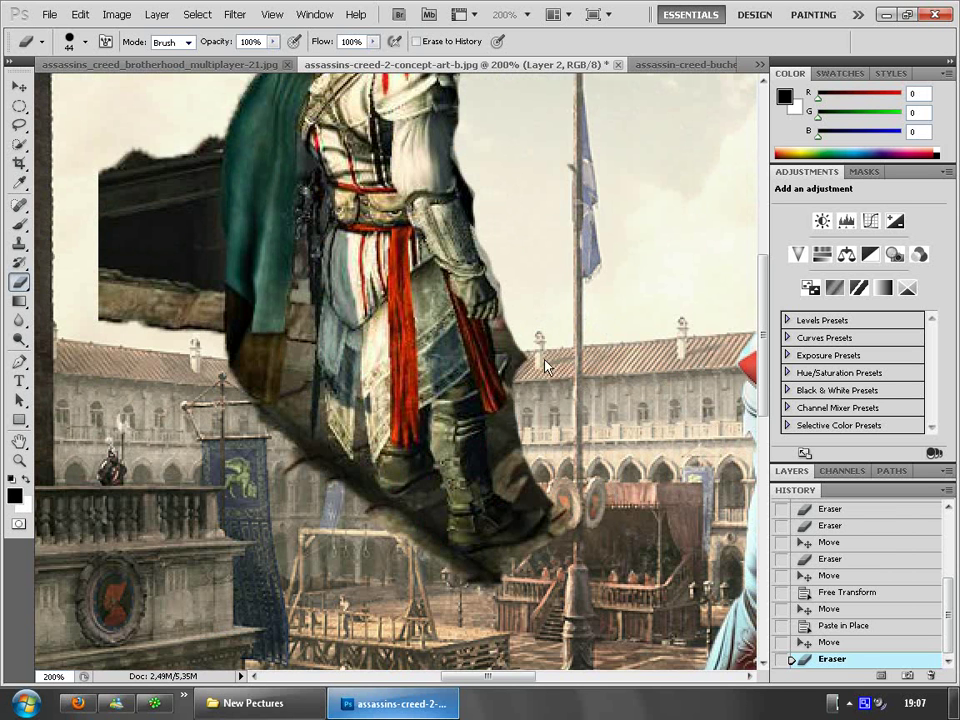
left_click_drag(539, 341, 533, 387)
mouse_move(528, 442)
left_mouse_down()
mouse_move(522, 571)
mouse_move(483, 597)
mouse_move(446, 587)
left_mouse_up()
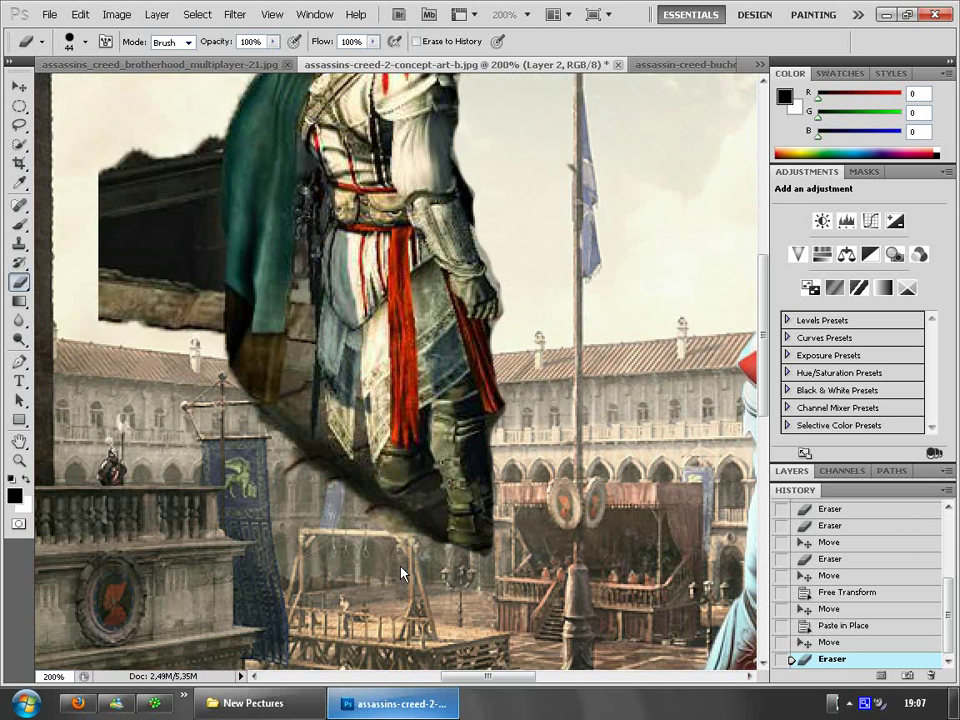
key("ctrl+z")
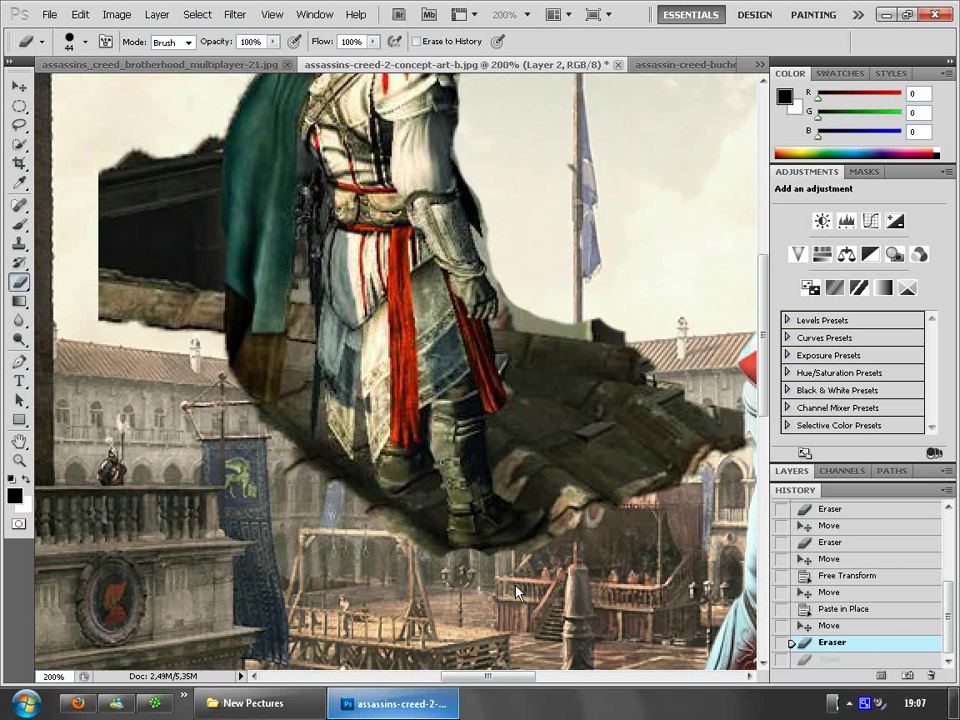
Step: Erase the remaining roof around the rooftop assassin's boots, hand and red sash and below his robe and cape
mouse_move(583, 541)
left_mouse_down()
mouse_move(581, 475)
mouse_move(529, 475)
mouse_move(523, 465)
mouse_move(557, 445)
mouse_move(680, 470)
mouse_move(659, 460)
mouse_move(602, 357)
mouse_move(558, 427)
left_mouse_up()
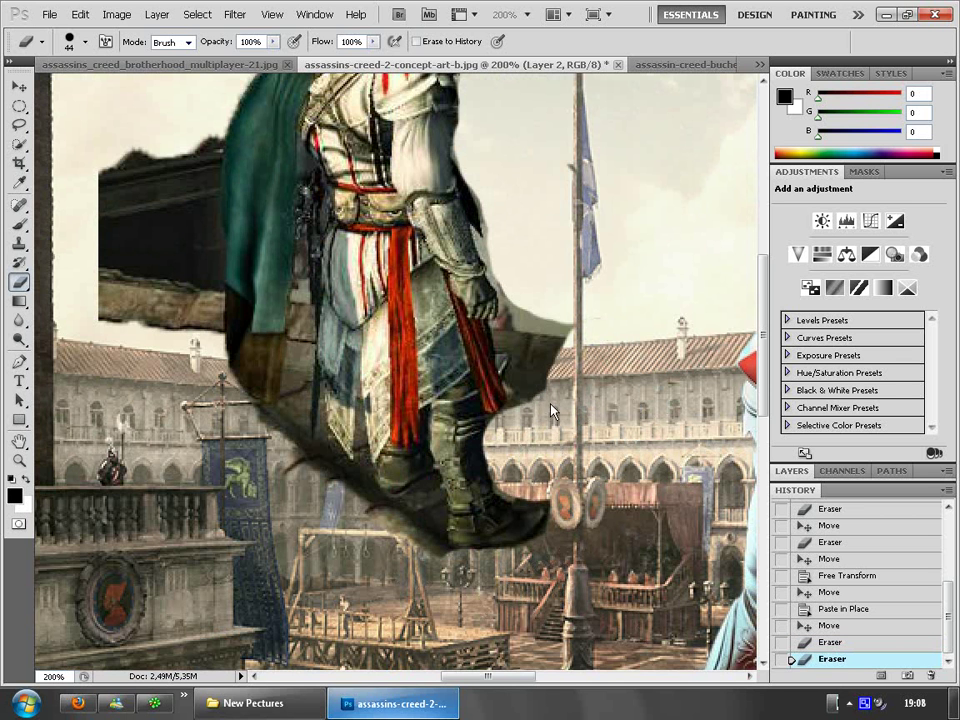
left_click_drag(532, 364, 540, 311)
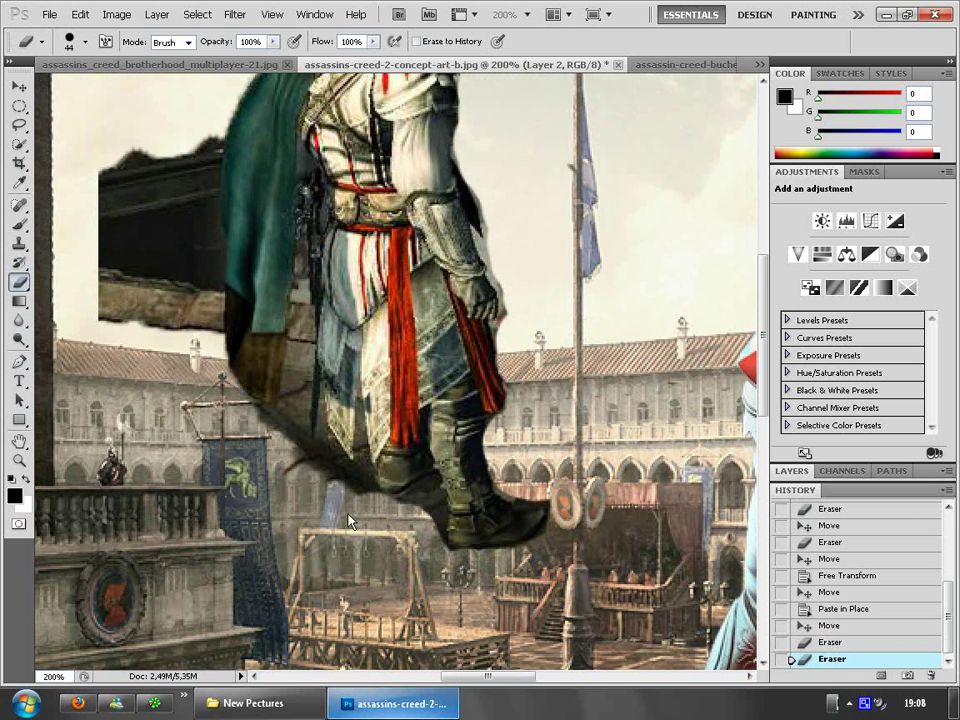
mouse_move(283, 383)
left_mouse_down()
mouse_move(245, 350)
mouse_move(217, 373)
left_mouse_up()
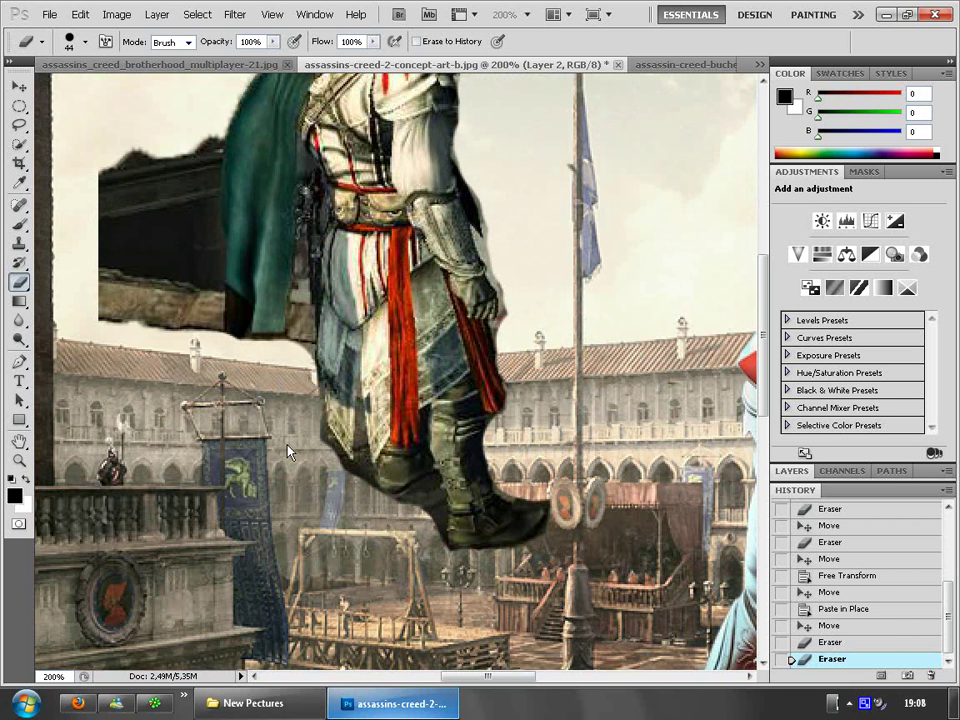
left_click(337, 505)
Step: Erase the dark roof section behind the rooftop assassin's green cape, following the cape's outer edge
scroll(292, 480, "up", 3)
mouse_move(122, 418)
left_mouse_down()
mouse_move(141, 493)
mouse_move(171, 439)
mouse_move(188, 314)
mouse_move(138, 385)
left_mouse_up()
mouse_move(172, 487)
left_mouse_down()
mouse_move(185, 451)
mouse_move(192, 492)
left_mouse_up()
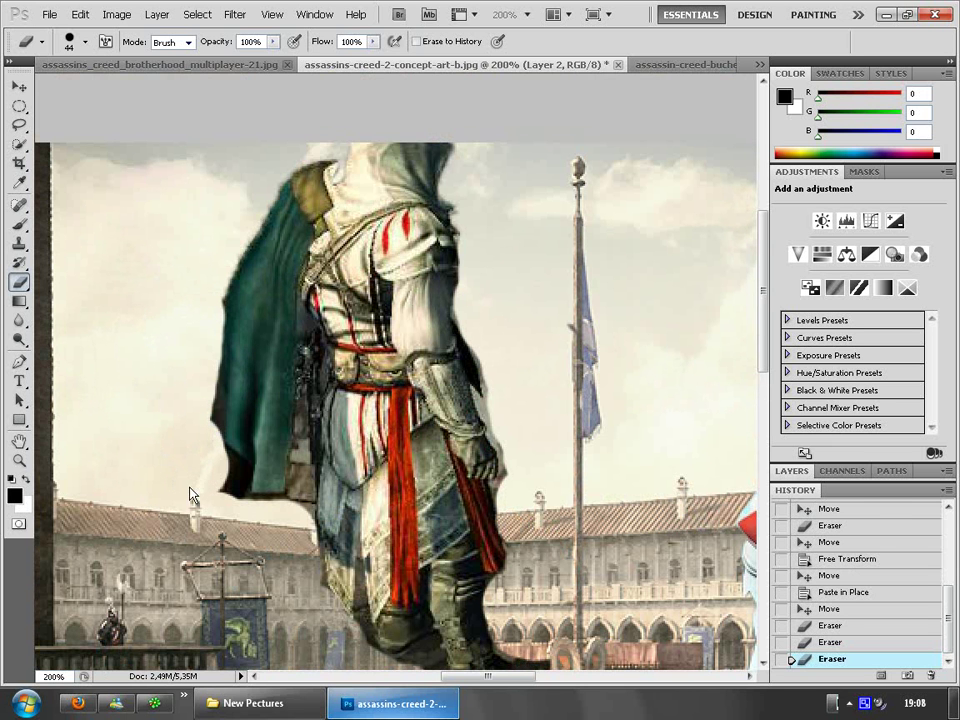
mouse_move(187, 427)
left_mouse_down()
mouse_move(184, 327)
mouse_move(195, 281)
left_mouse_up()
Step: Reposition the cleaned-up rooftop assassin between the dark tower and the flagpole, and set the zoom to 100%
scroll(225, 455, "up", 5)
key("v")
left_click_drag(380, 338, 459, 174)
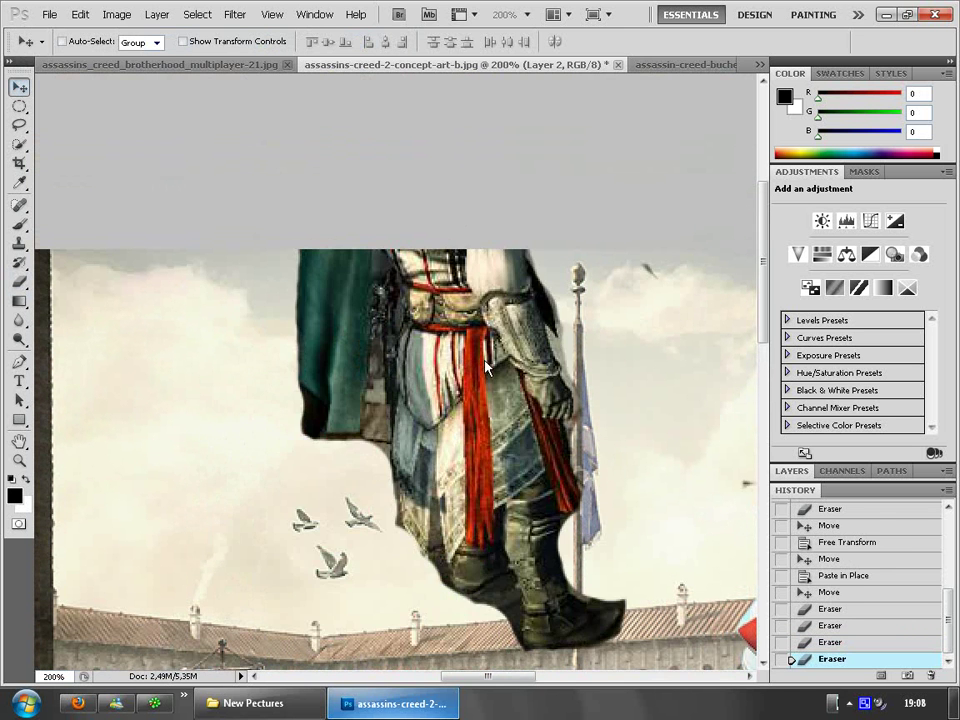
left_click_drag(492, 455, 408, 532)
scroll(400, 480, "down", 3)
scroll(392, 450, "up", 2)
left_click(526, 14)
left_click(519, 65)
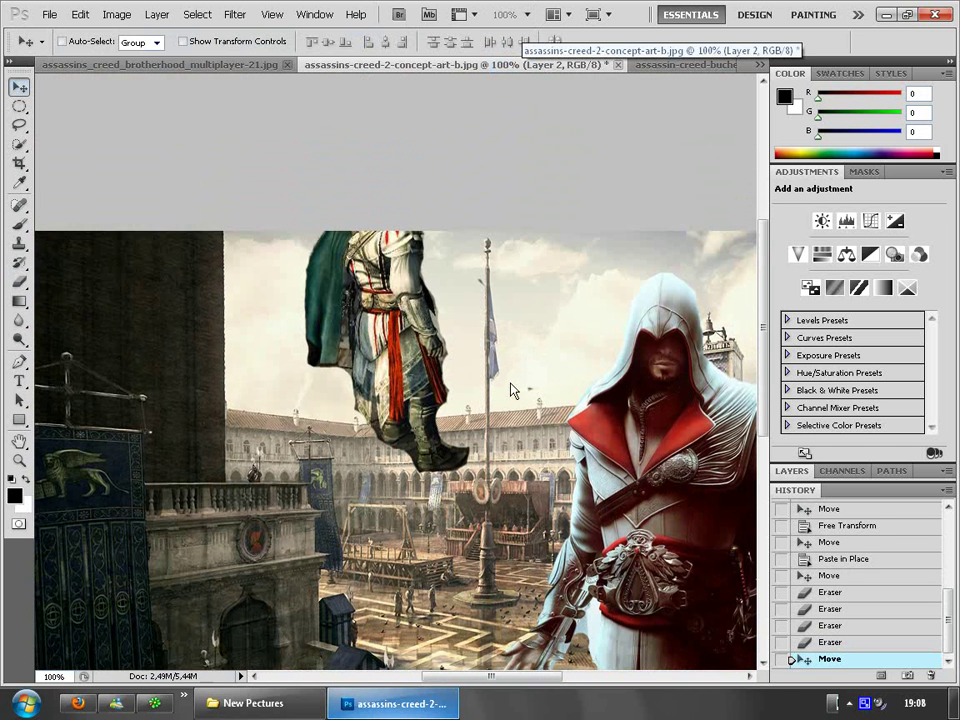
scroll(465, 465, "up", 1)
left_click_drag(375, 465, 361, 433)
Step: Erase the stray speck in the sky beside the rooftop assassin and move him down so his whole hood fits in the picture
left_click(19, 282)
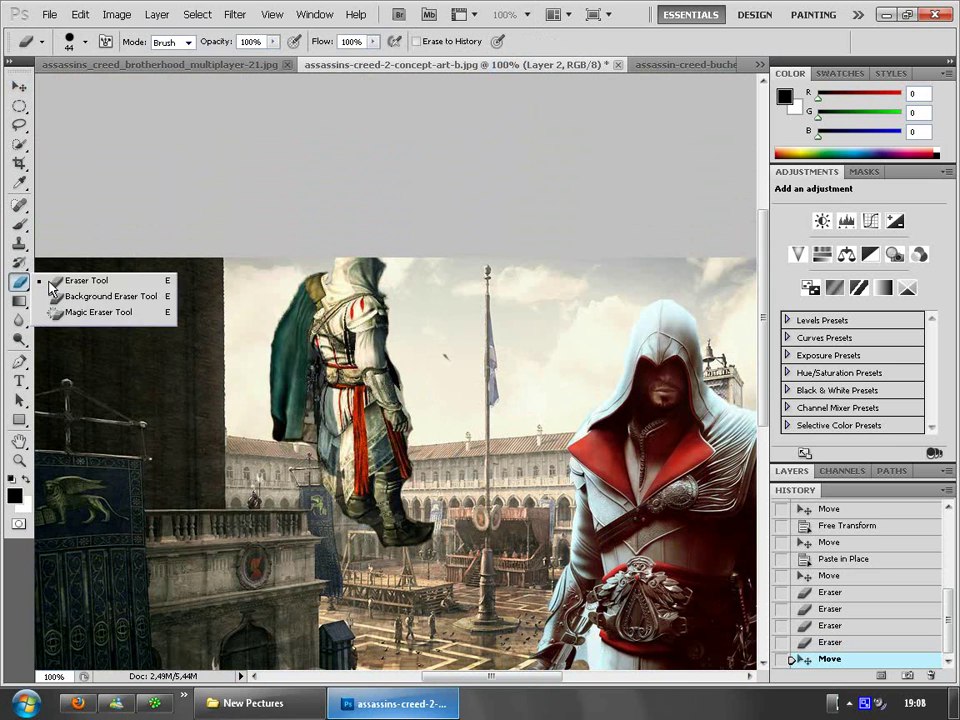
left_click(445, 364)
left_click(22, 86)
left_click_drag(382, 362, 352, 385)
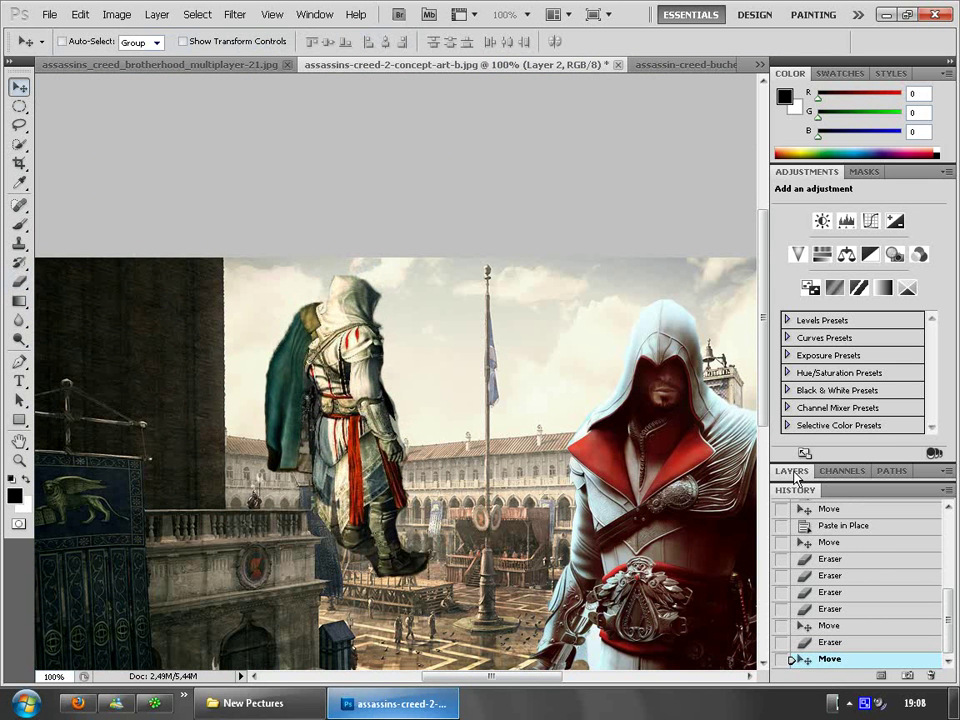
Step: Try adding a layer mask to Layer 2 and undo it
left_click(792, 471)
left_click(838, 657)
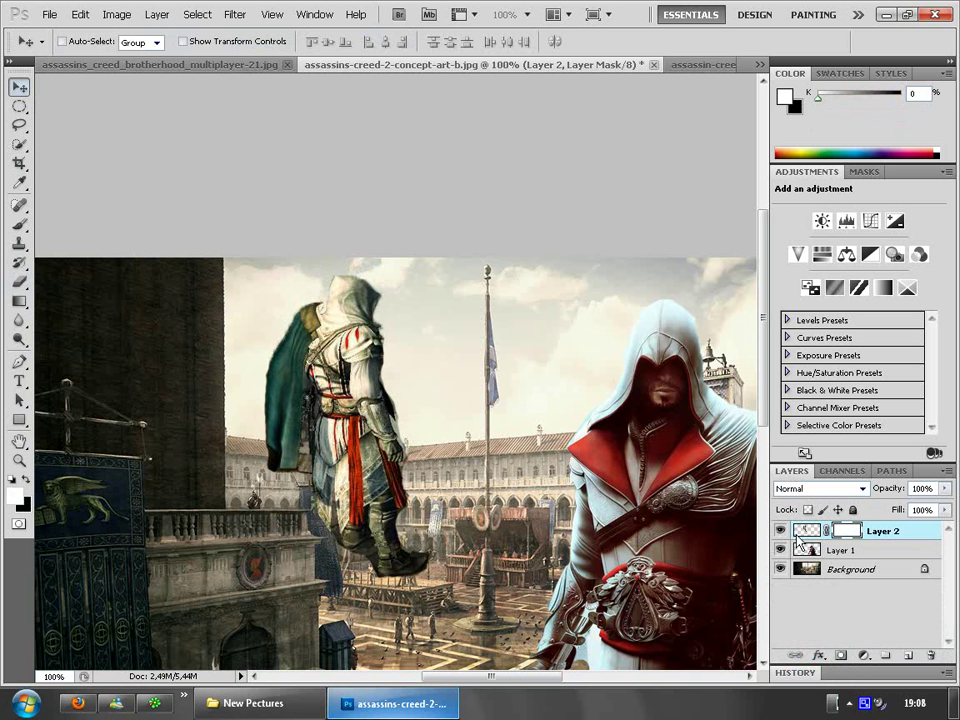
left_click(796, 673)
key("ctrl+z")
Step: Add a Drop Shadow to Layer 2 with 82% opacity, a 127° angle and 16 px distance, and increase its spread and size
left_click(798, 490)
left_click(818, 656)
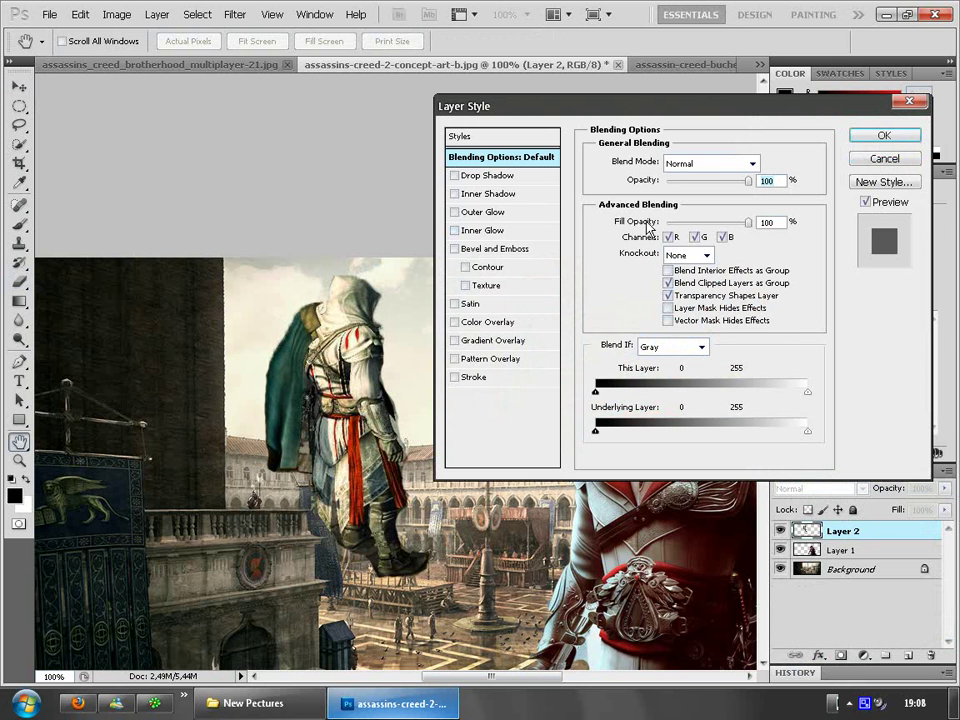
left_click(501, 178)
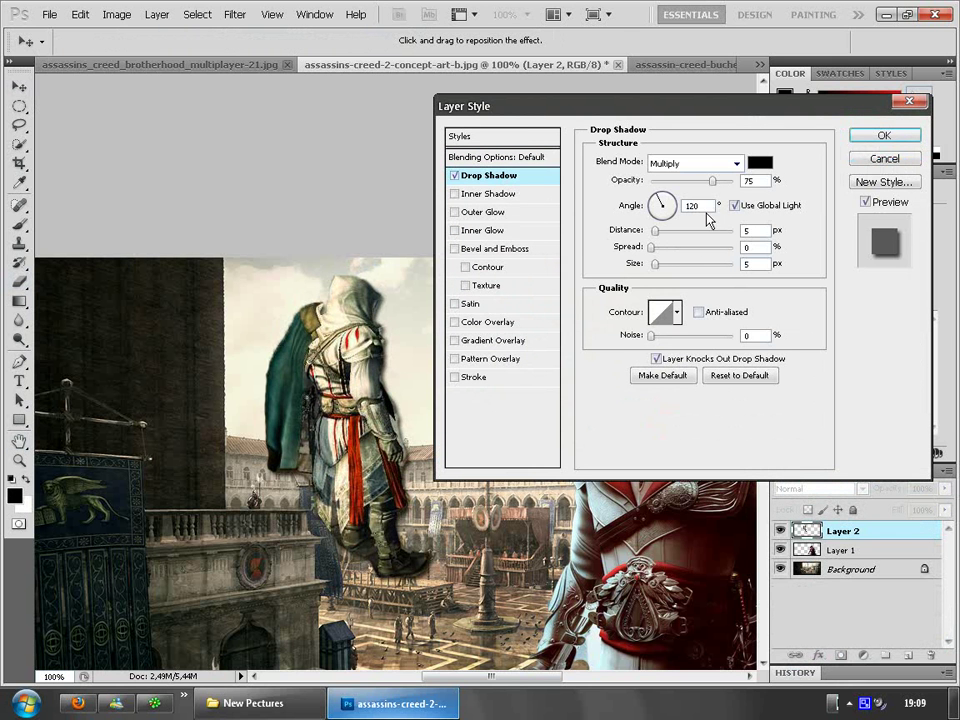
left_click_drag(712, 181, 717, 181)
left_click_drag(664, 207, 659, 250)
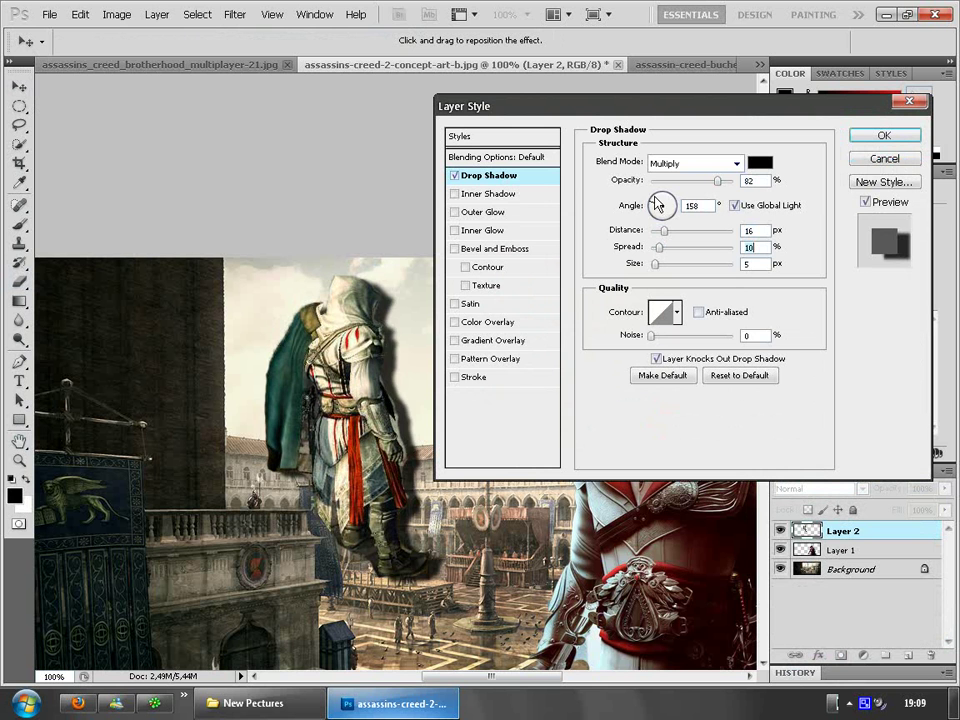
left_click_drag(655, 198, 662, 208)
left_click_drag(656, 264, 665, 247)
Step: Add a red Inner Shadow to Layer 2 with 5 px distance and a 151° global light angle
left_click(489, 194)
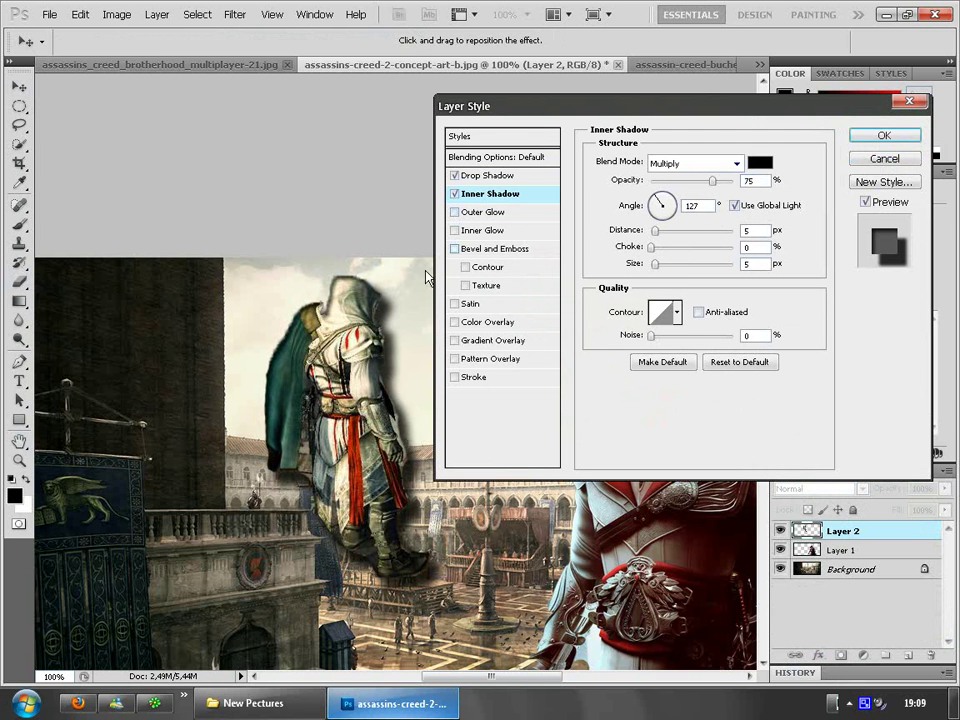
left_click_drag(656, 234, 658, 238)
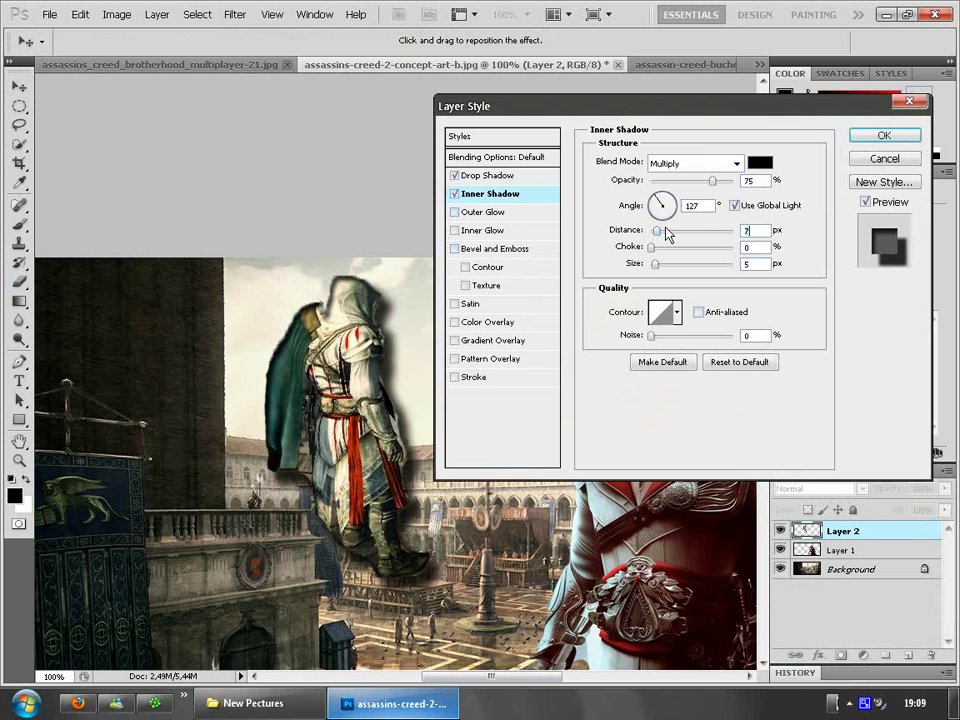
left_click(760, 162)
mouse_move(407, 262)
left_mouse_down()
mouse_move(495, 180)
mouse_move(483, 218)
left_mouse_up()
left_click(642, 163)
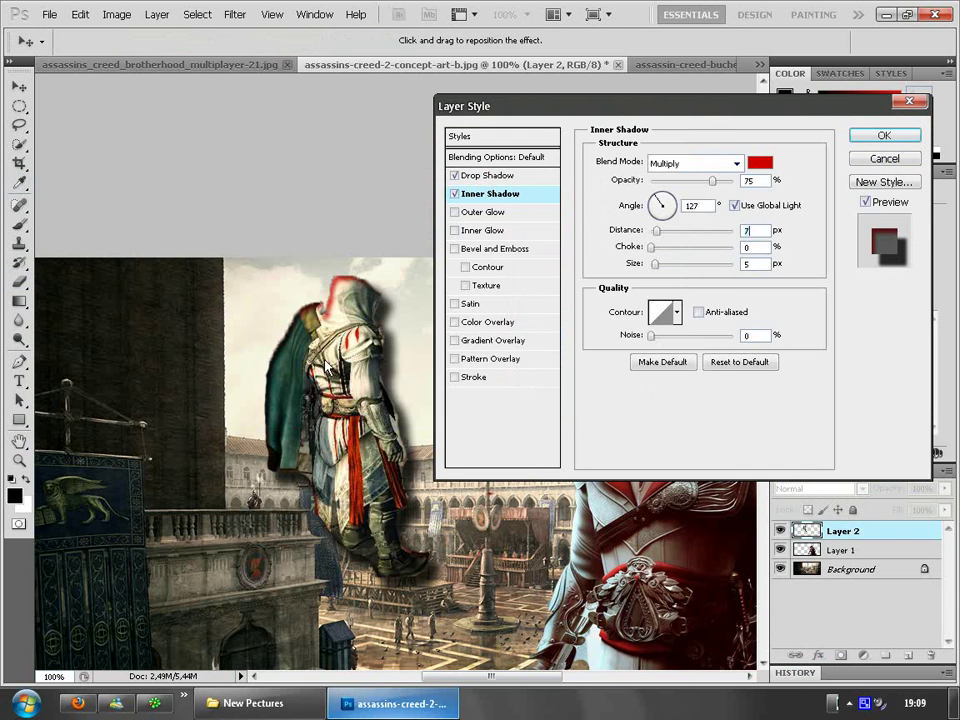
left_click_drag(656, 232, 653, 233)
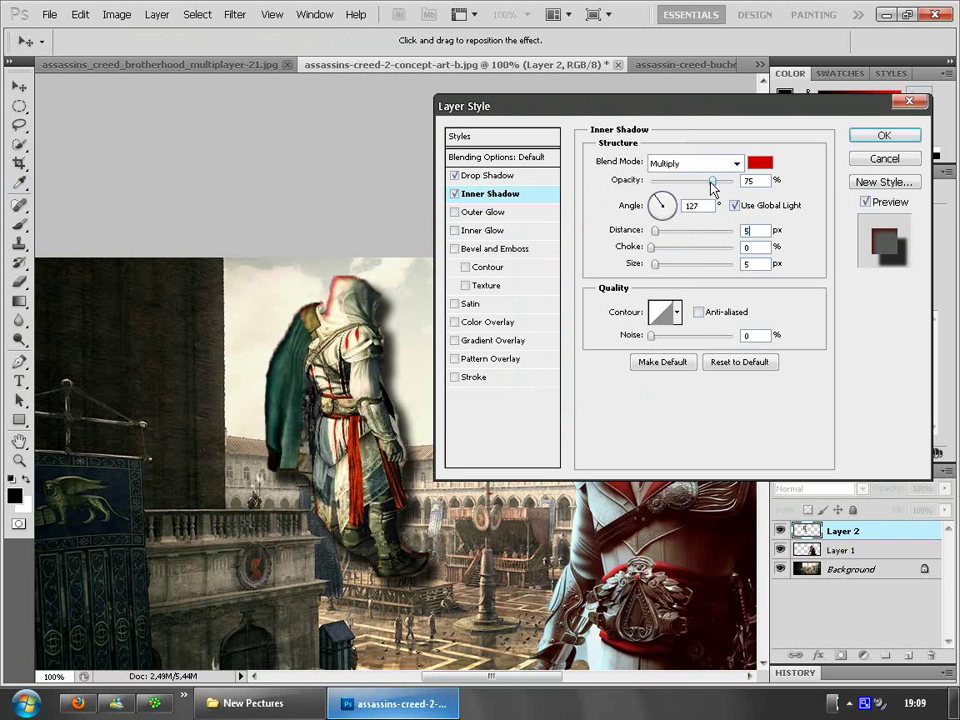
left_click_drag(668, 207, 638, 197)
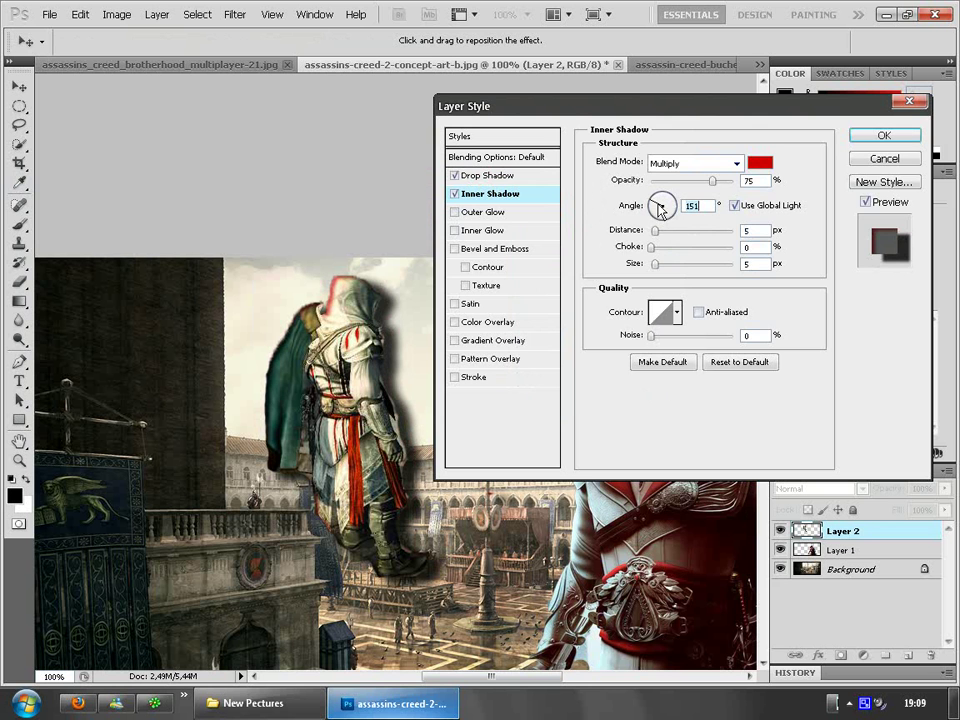
Step: Enable Outer Glow, Inner Glow, and Bevel and Emboss on Layer 2 with their default settings
left_click(493, 212)
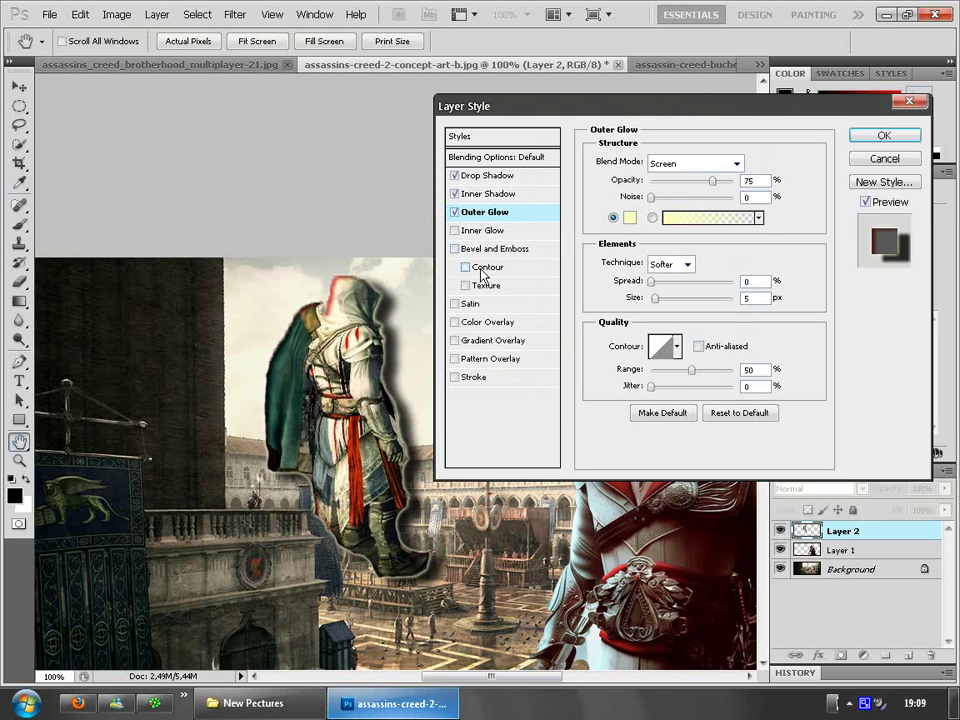
left_click(490, 231)
left_click(491, 254)
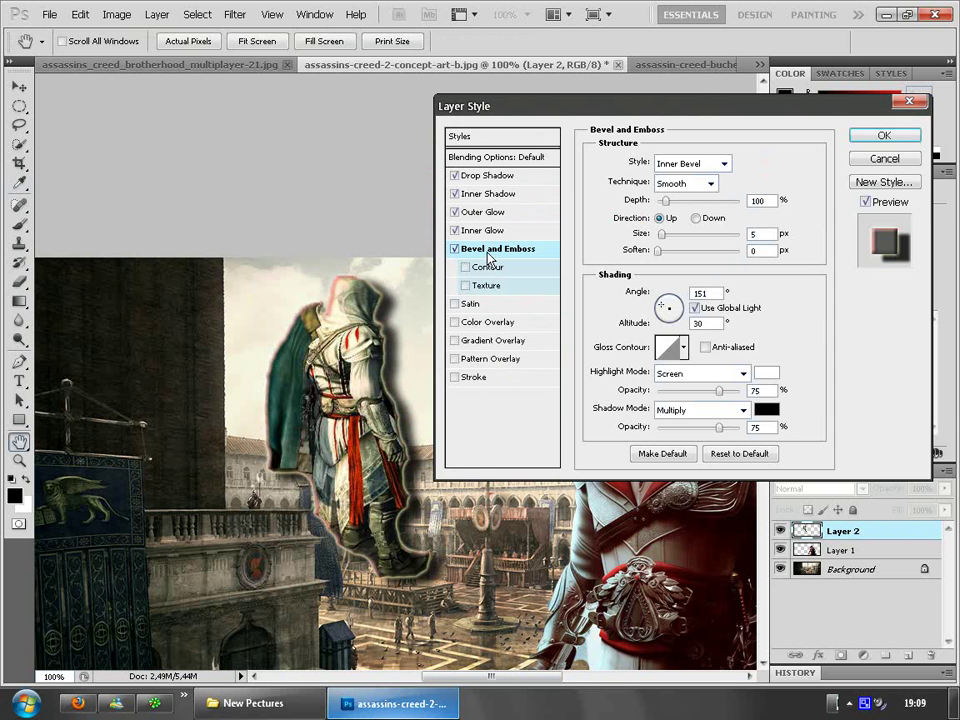
Step: Add a black Stroke to Layer 2 with a size of 6 px and its position set to Inside
left_click(483, 379)
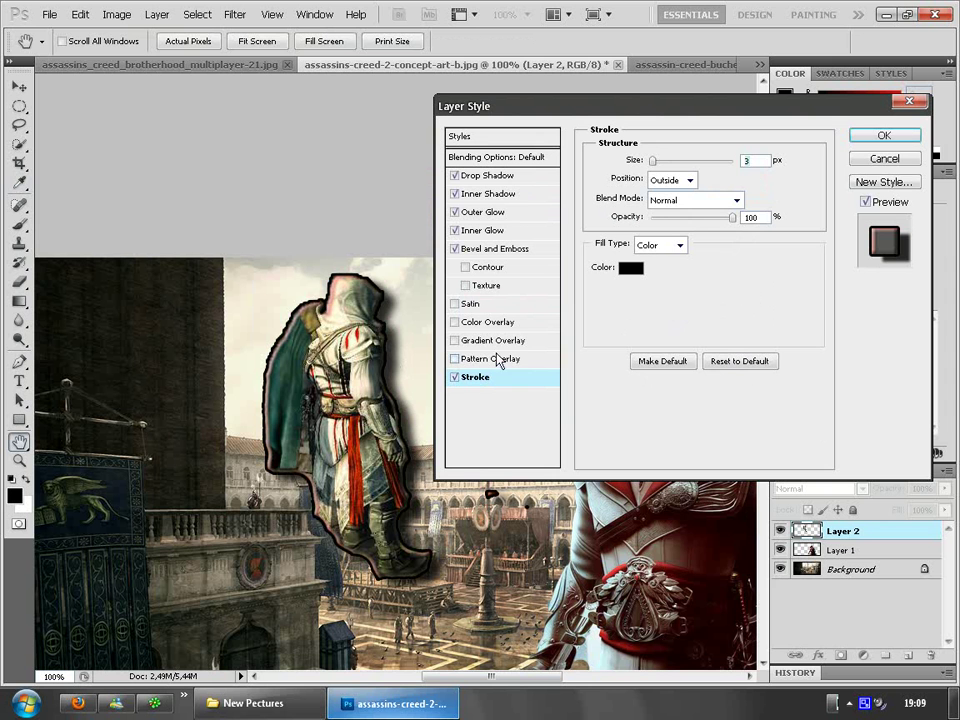
mouse_move(653, 165)
left_mouse_down()
mouse_move(722, 160)
mouse_move(656, 176)
left_mouse_up()
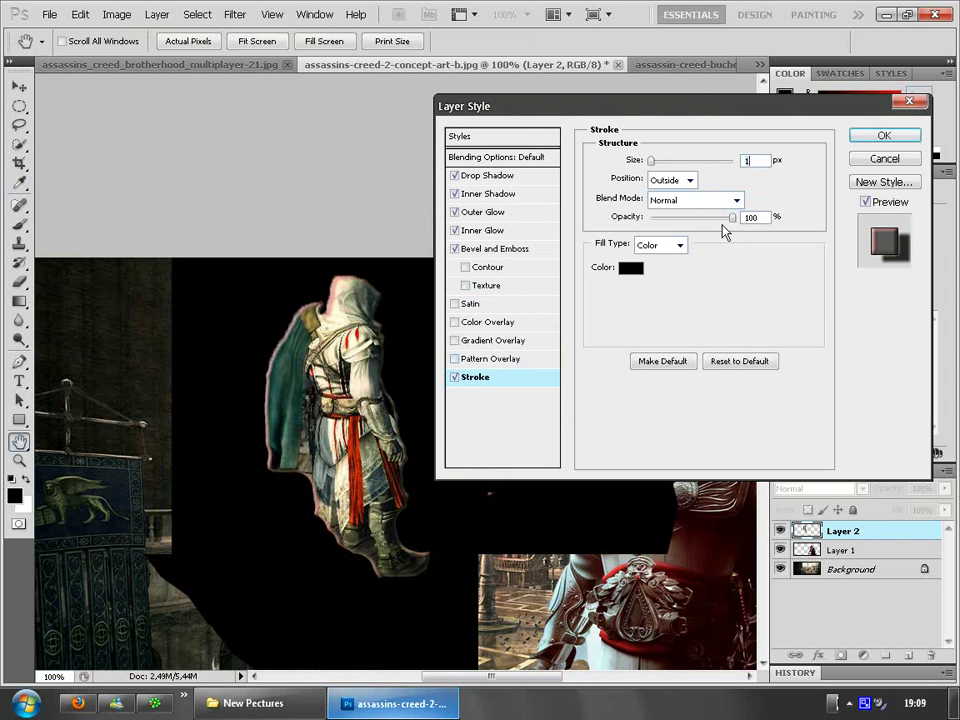
type("2")
left_click(668, 180)
left_click(662, 210)
left_click_drag(651, 161, 656, 162)
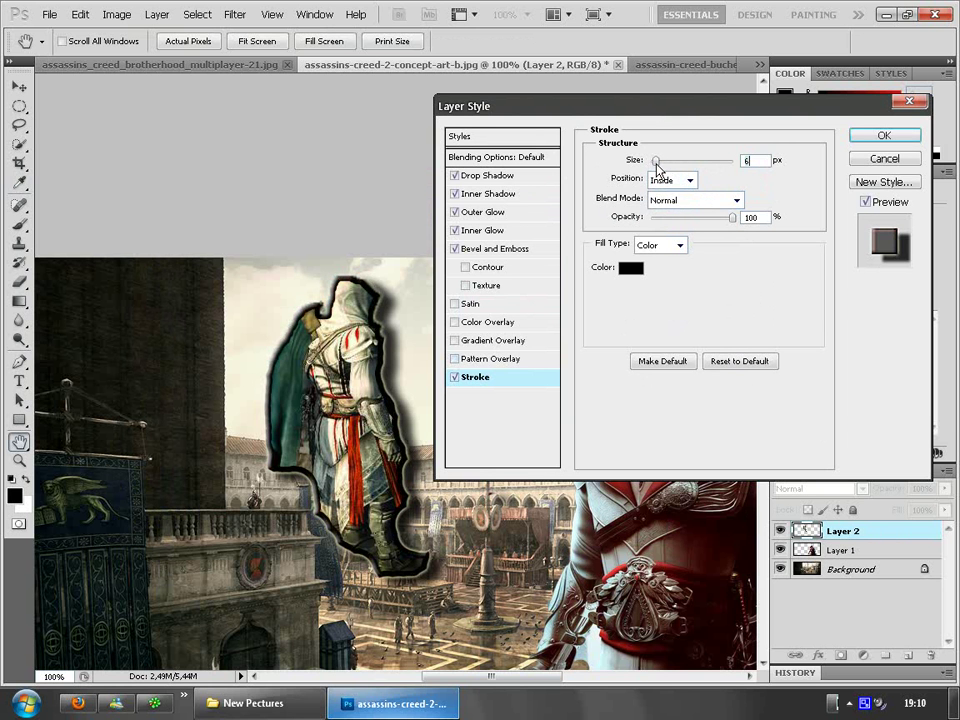
left_click(690, 181)
left_click(672, 224)
left_click(675, 181)
left_click(672, 213)
Step: Go through the stroke's blend modes and set it to Linear Dodge (Add)
left_click(683, 204)
left_click(684, 231)
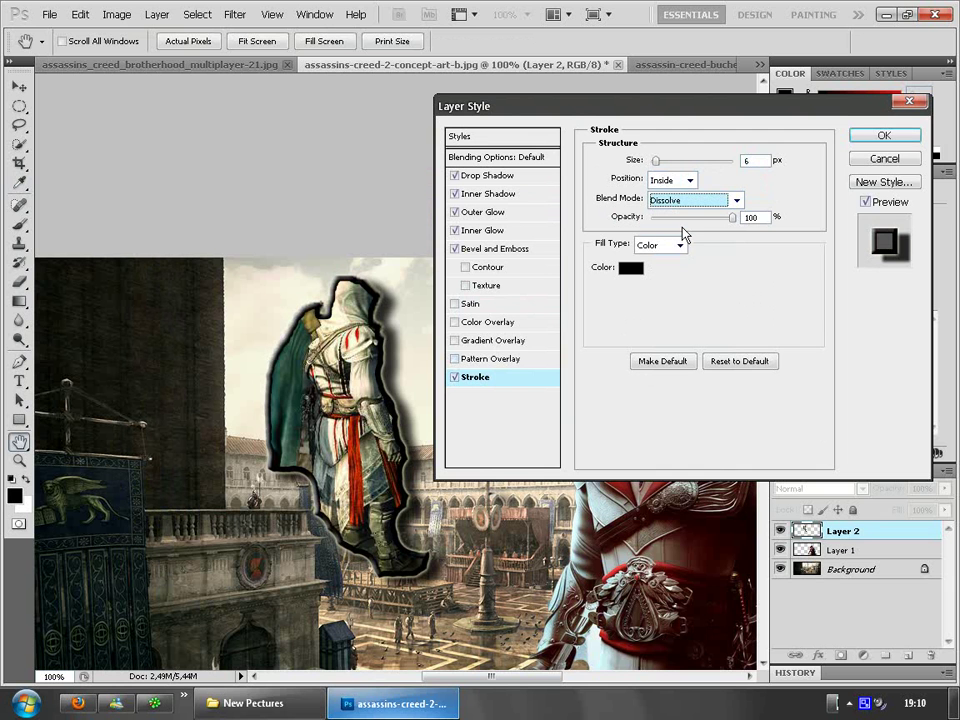
key("Down")
key("Down")
key("Down")
key("Down")
key("Down")
key("Down")
key("Down")
key("Down")
key("Down")
key("Down")
key("Up")
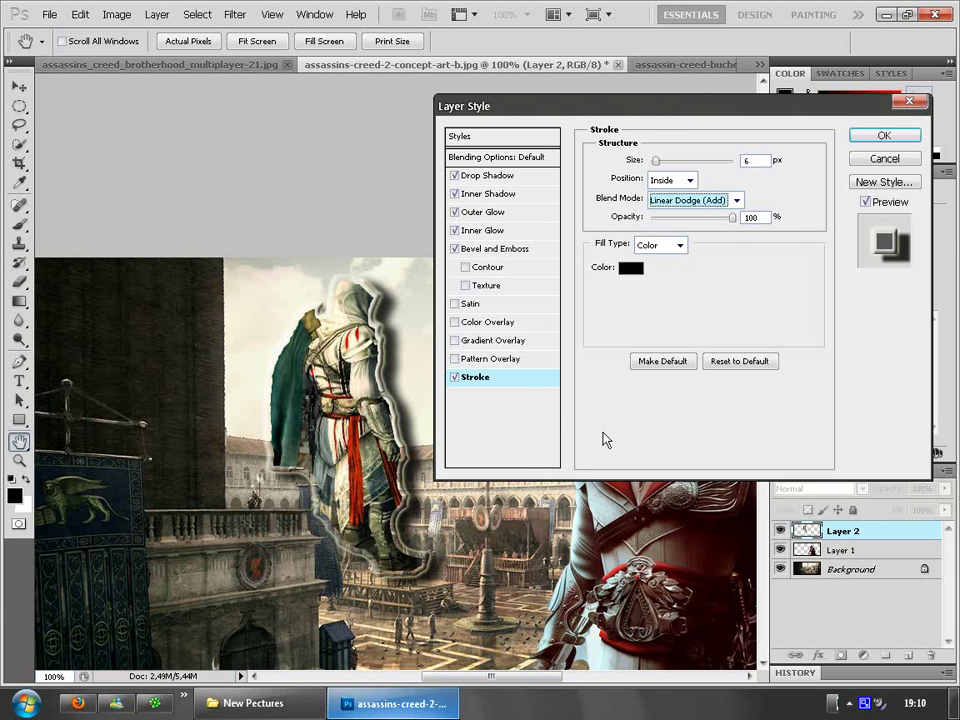
Step: Try Pattern Overlay, Gradient Overlay, Color Overlay and Satin on Layer 2, switching each effect off again
left_click(493, 362)
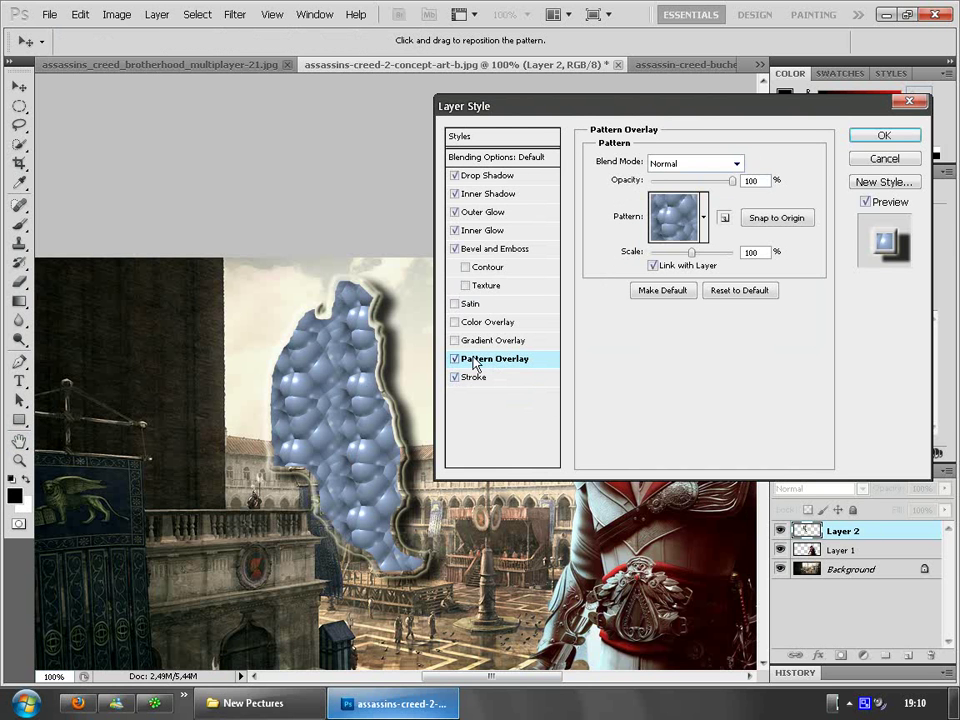
left_click(455, 358)
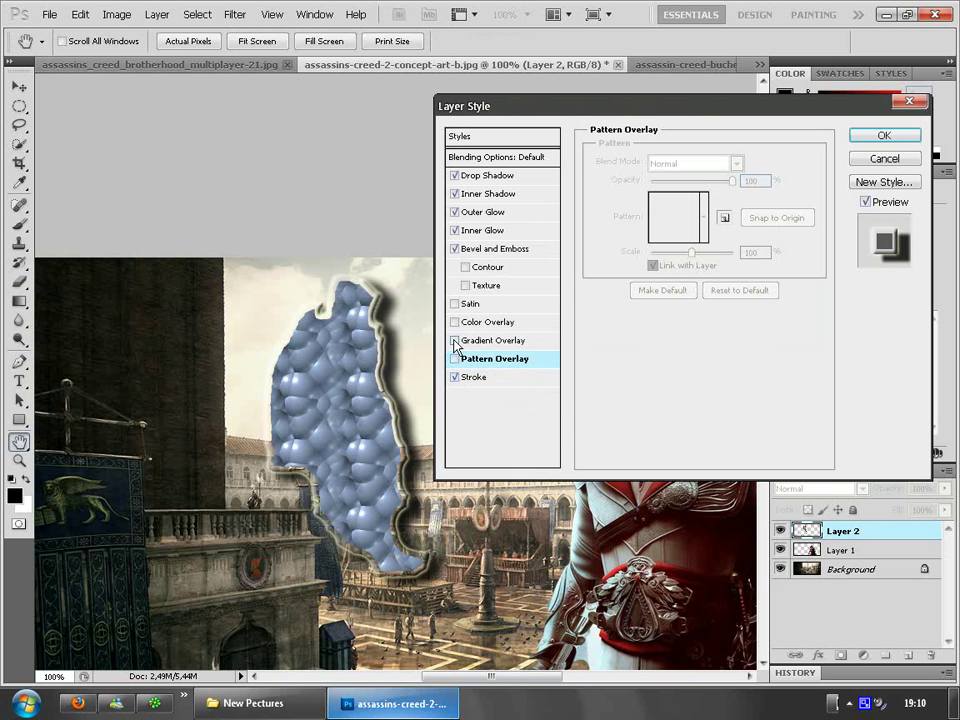
left_click(455, 341)
left_click(455, 341)
left_click(455, 322)
left_click(455, 322)
left_click(455, 303)
left_click(455, 303)
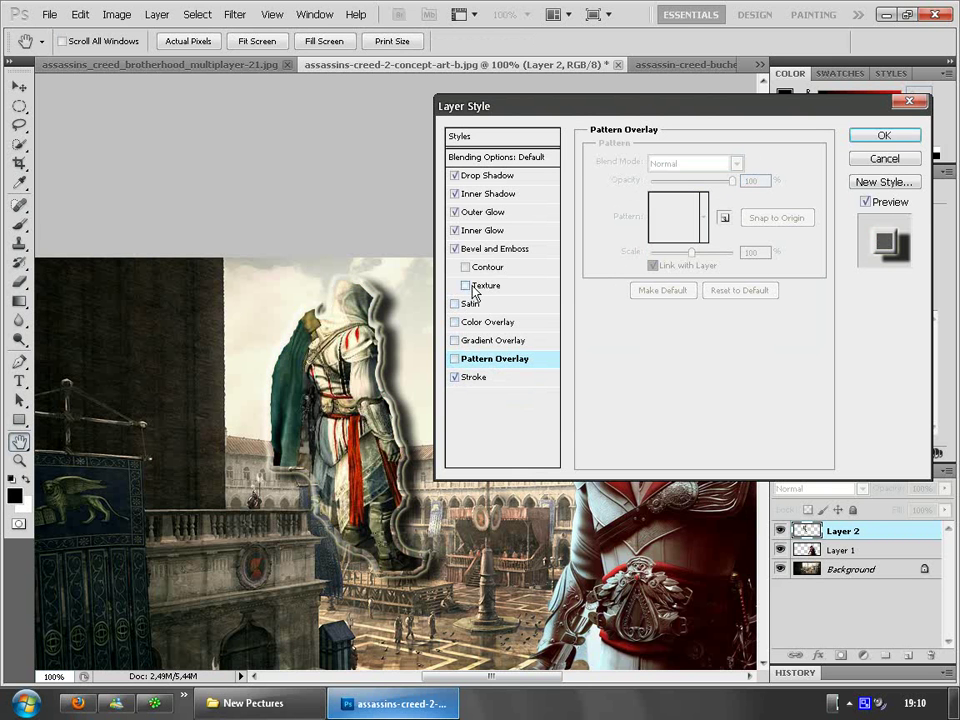
Step: Accept Layer 2's effects and reposition the rooftop assassin in front of the dark tower
left_click(898, 136)
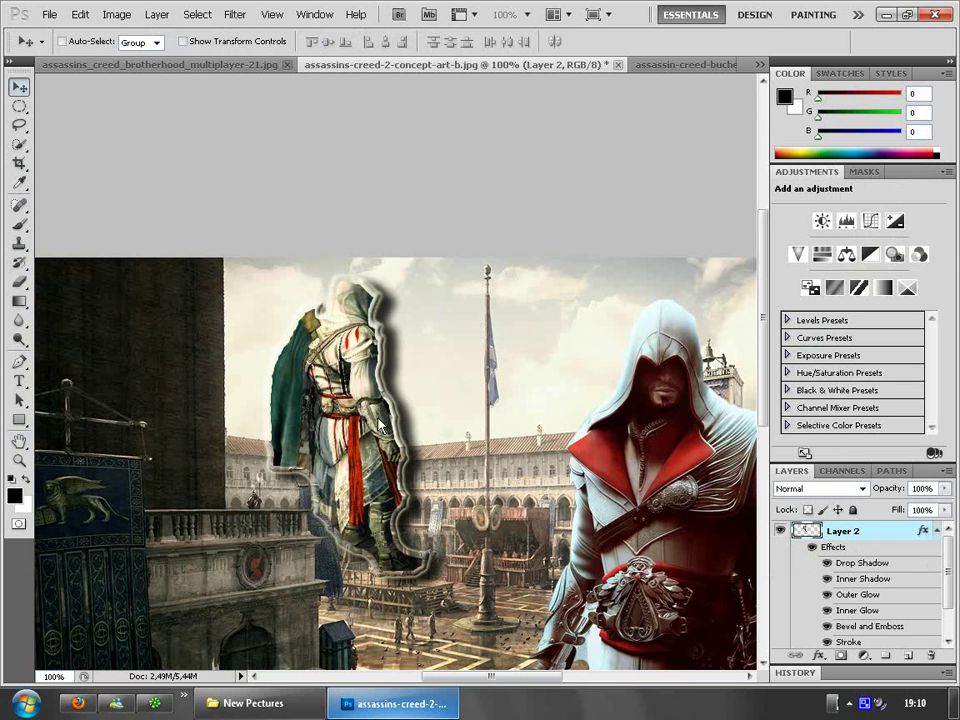
left_click(525, 15)
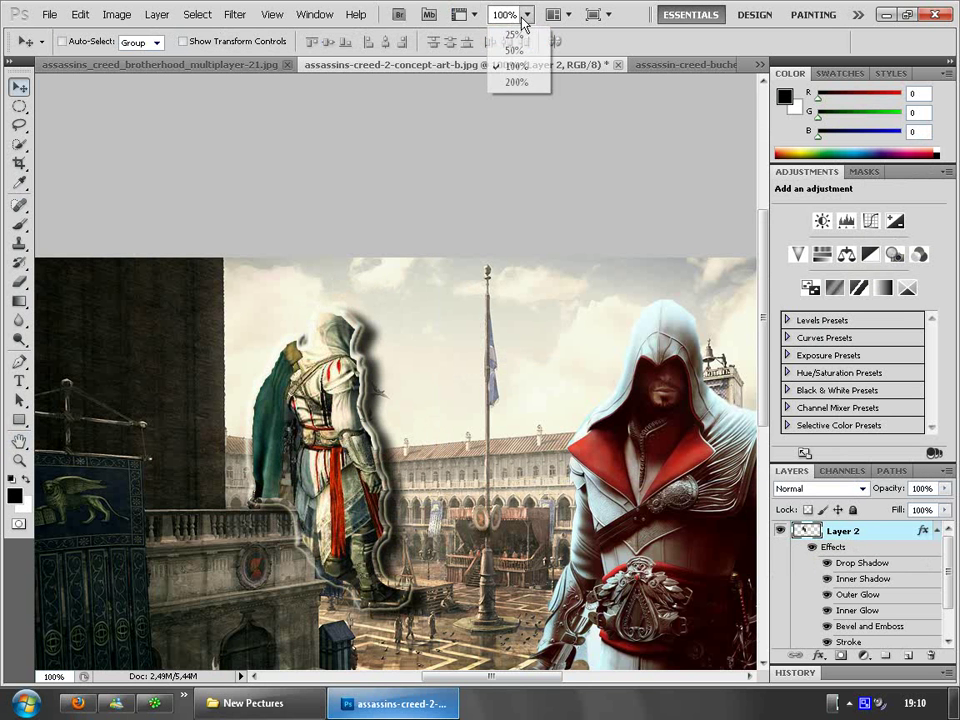
left_click(519, 53)
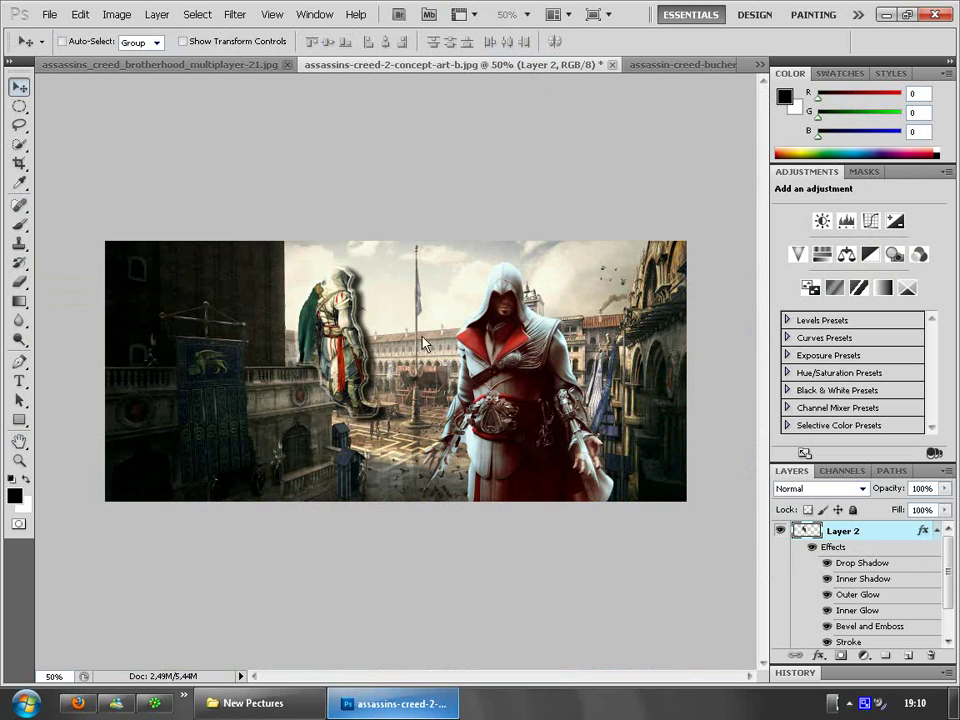
left_click_drag(303, 351, 255, 257)
mouse_move(279, 300)
left_mouse_down()
mouse_move(287, 292)
mouse_move(279, 291)
left_mouse_up()
left_click(19, 282)
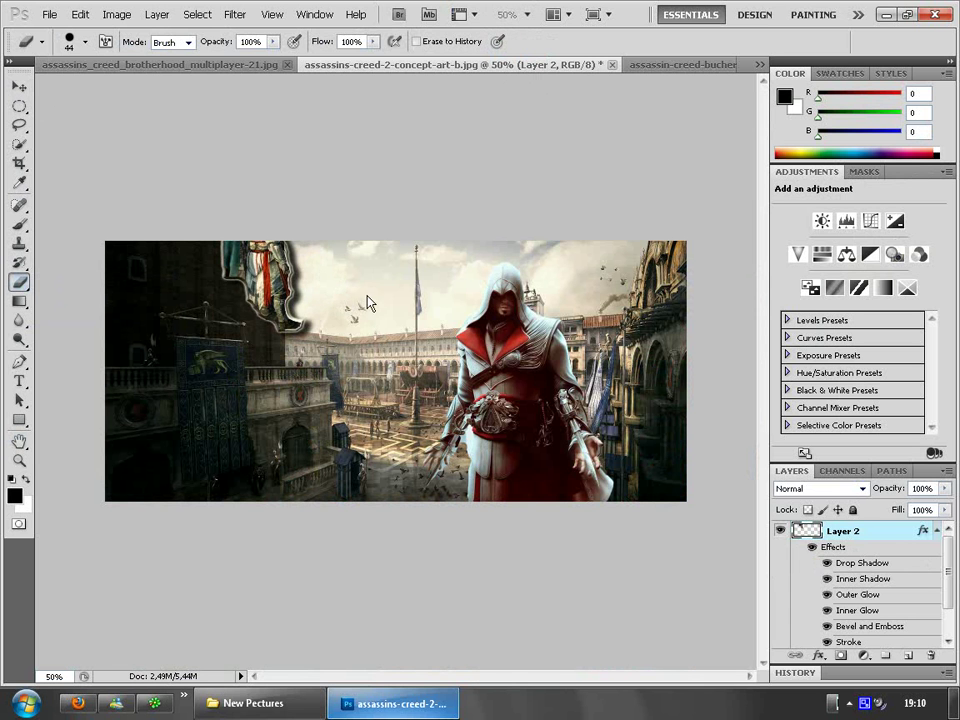
key("v")
left_click_drag(280, 305, 309, 400)
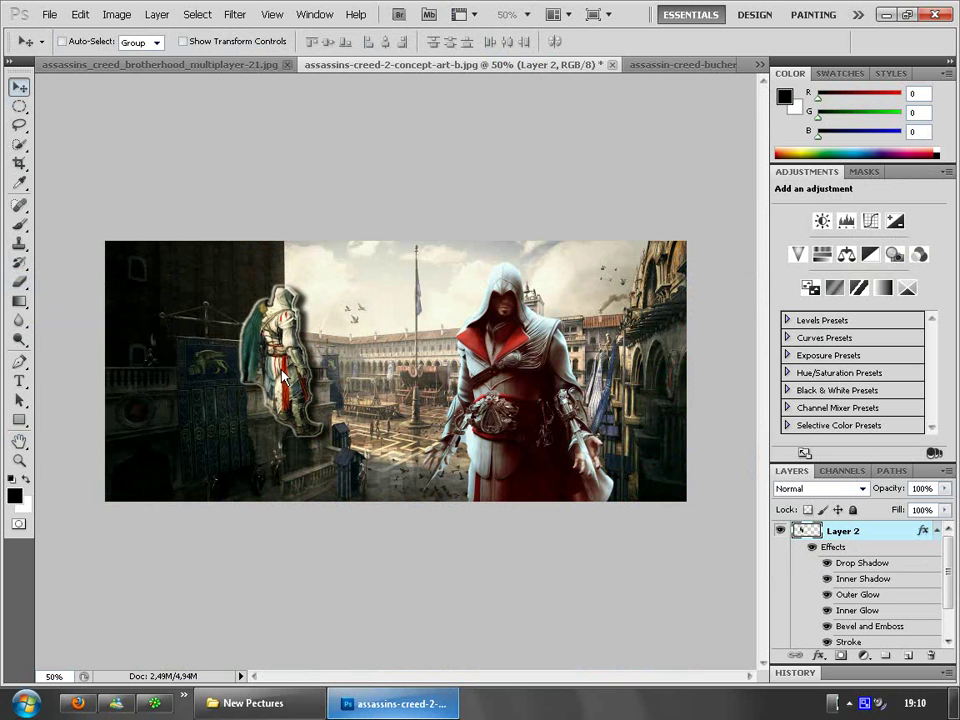
Step: Enlarge the rooftop assassin proportionally to about 145.79% in front of the dark tower and apply the transformation
key("ctrl+t")
left_click_drag(240, 289, 150, 251)
left_click_drag(261, 290, 285, 343)
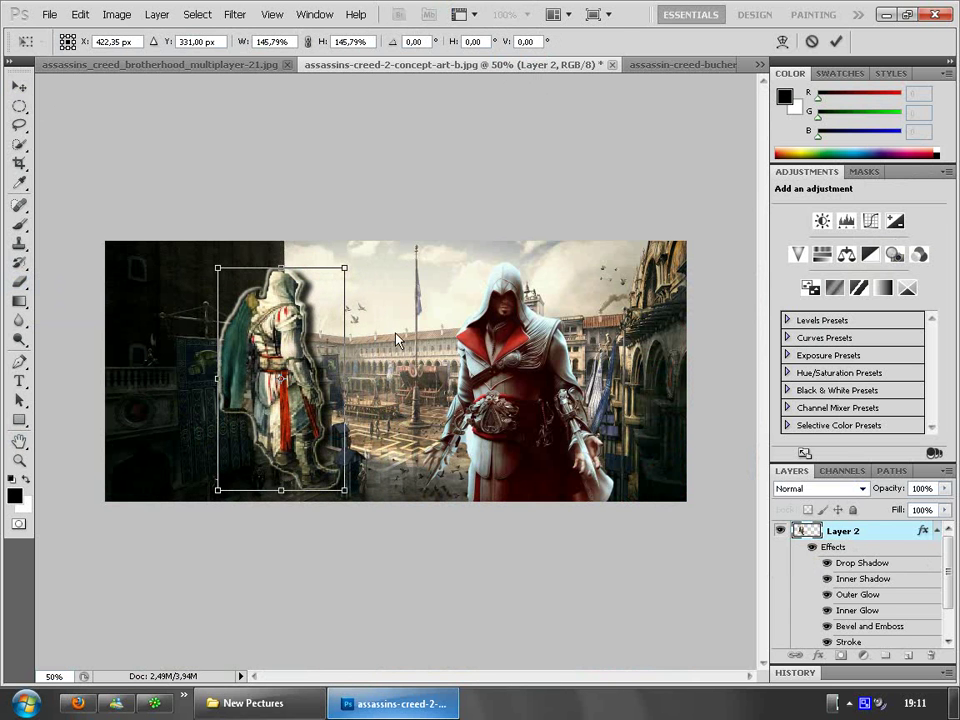
left_click(19, 84)
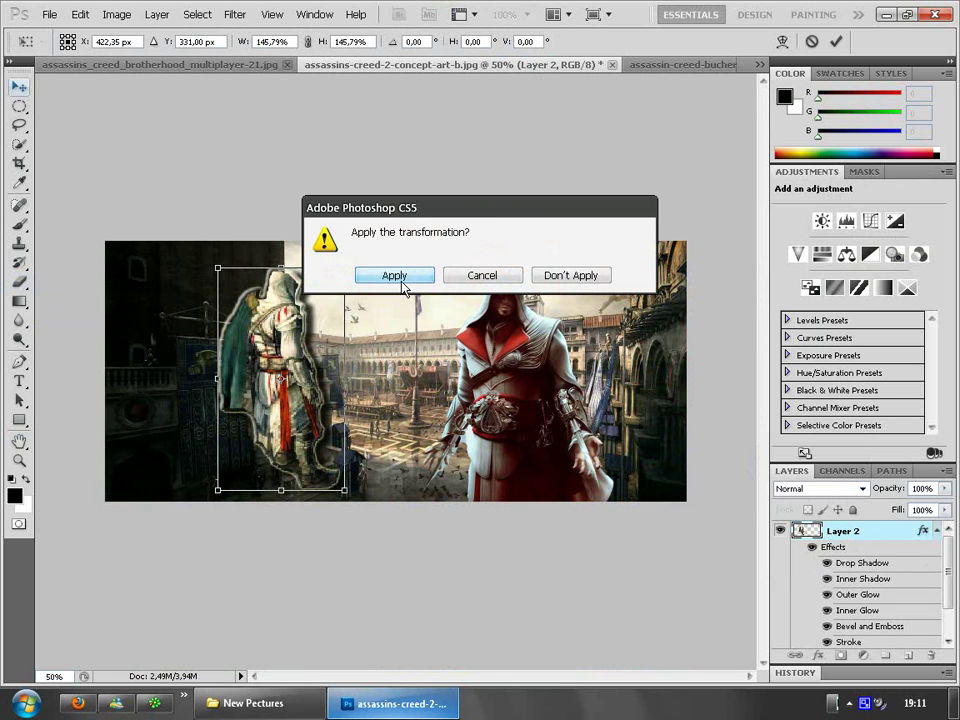
left_click(392, 274)
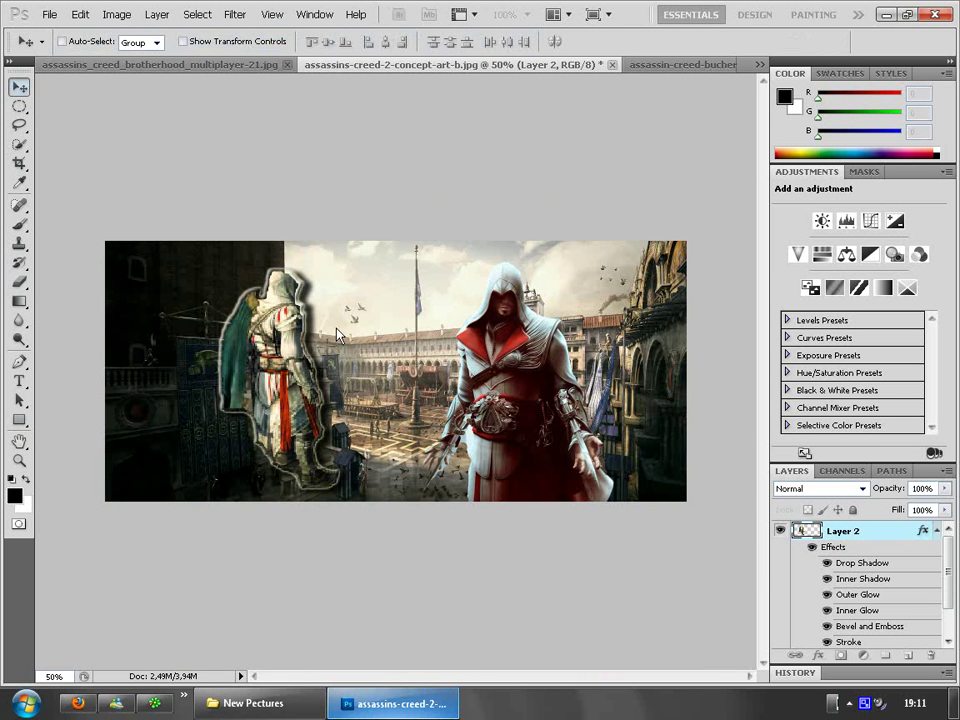
Step: Collapse Layer 2's effects list and move the hooded character on Layer 1 closer to the picture's right edge
left_click(938, 537)
left_click(937, 533)
left_click(938, 537)
left_click(860, 553)
left_click_drag(514, 404, 582, 398)
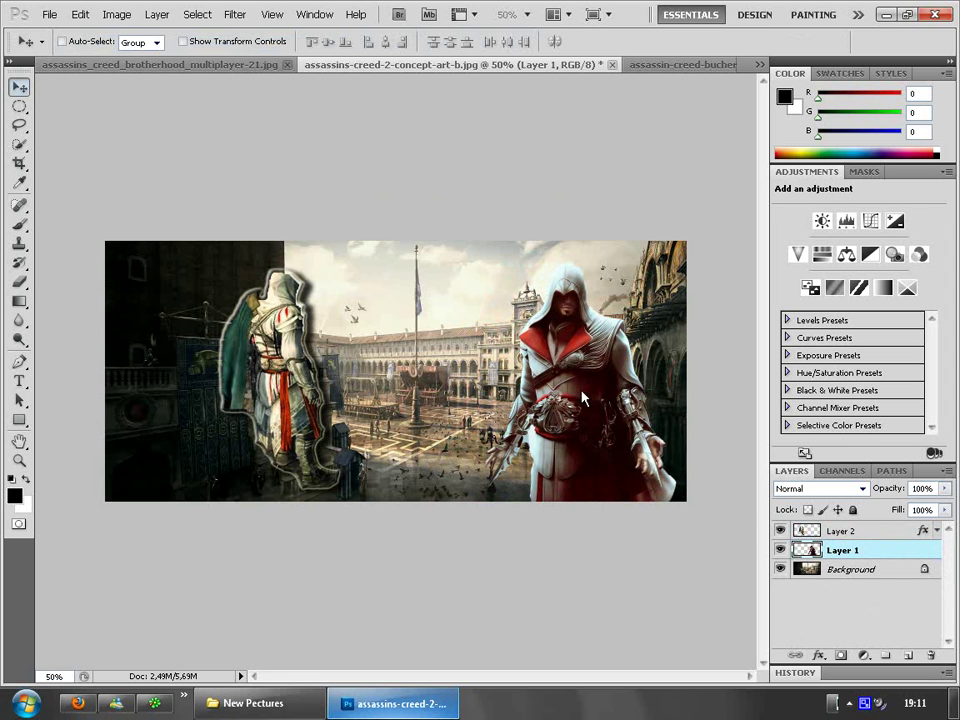
Step: Move the assassin on Layer 2 rightward, out of the dark tower and into the bright square
left_click(846, 536)
left_click_drag(292, 405, 362, 397)
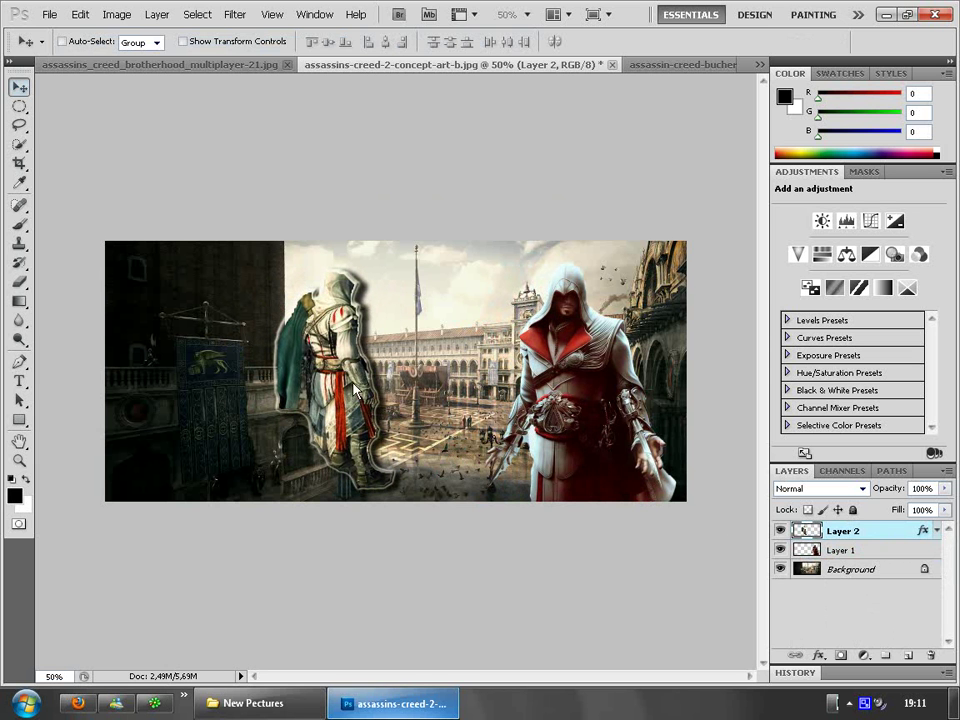
left_click_drag(337, 353, 348, 364)
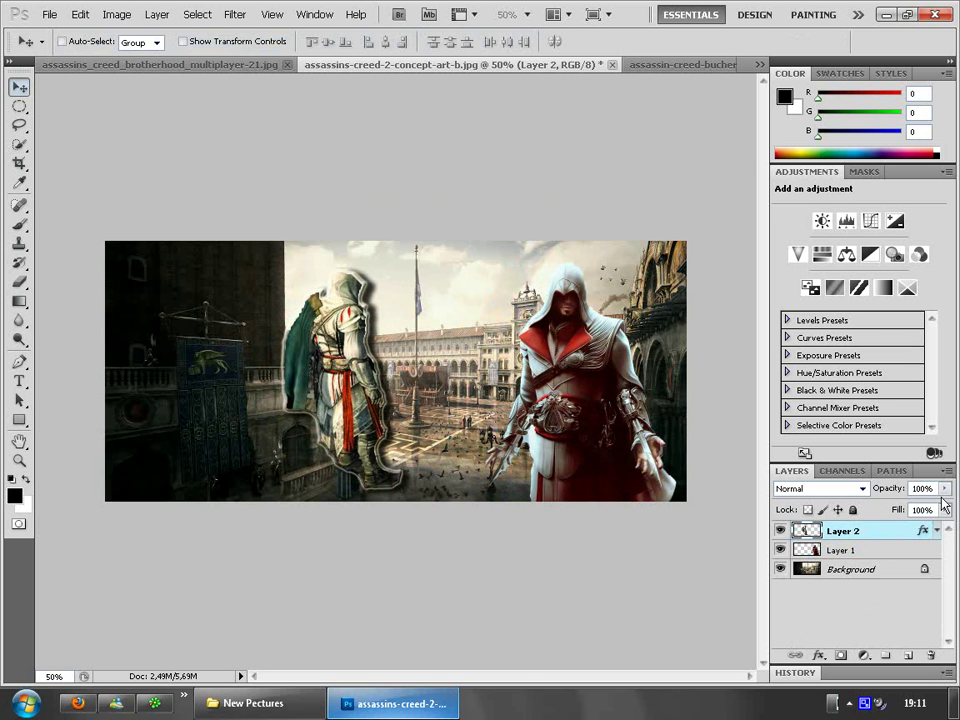
Step: Lower Layer 2's opacity to 70% and nudge the assassin slightly down and to the right
left_click(944, 489)
left_click_drag(945, 512, 923, 520)
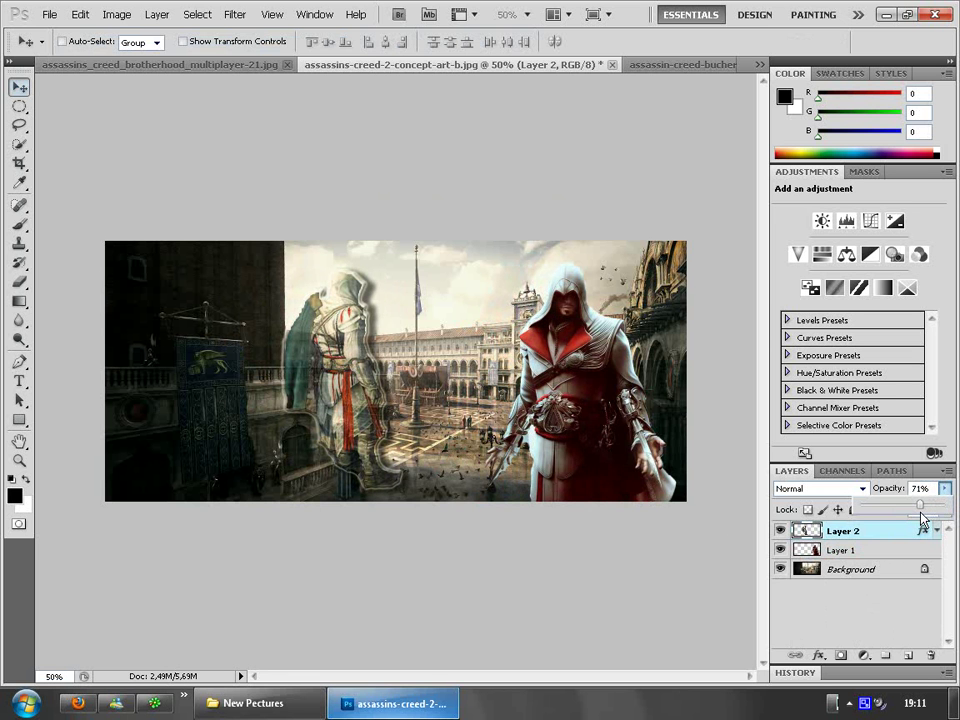
left_click(361, 380)
mouse_move(368, 383)
left_mouse_down()
mouse_move(373, 371)
mouse_move(363, 387)
left_mouse_up()
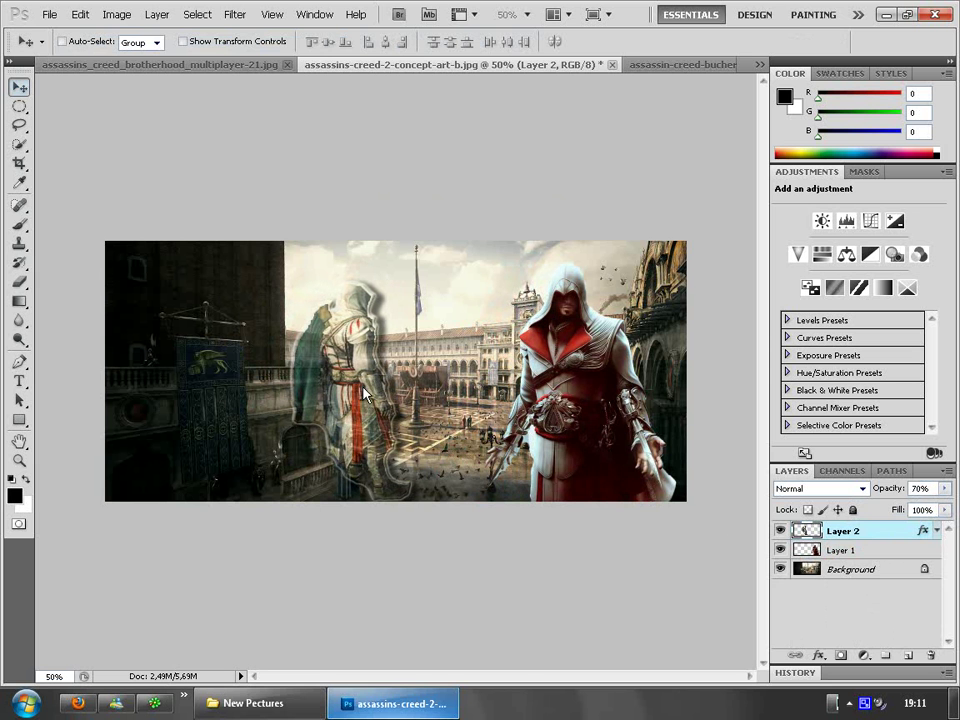
Step: Lower the opacity of Layer 1 to 83%
left_click(842, 558)
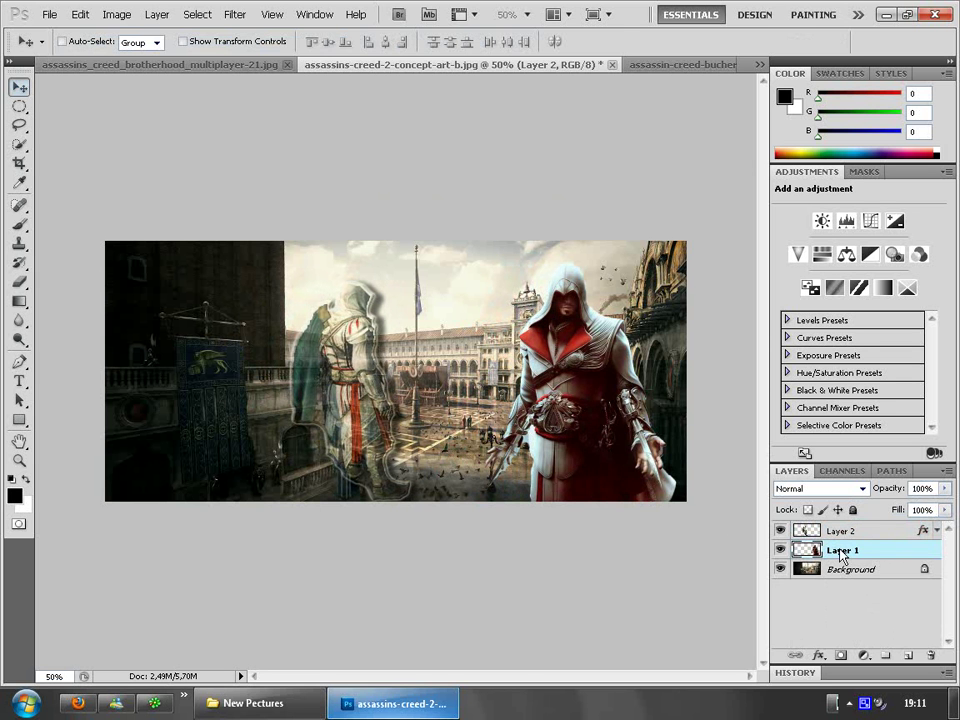
left_click(945, 490)
left_click_drag(948, 507, 930, 516)
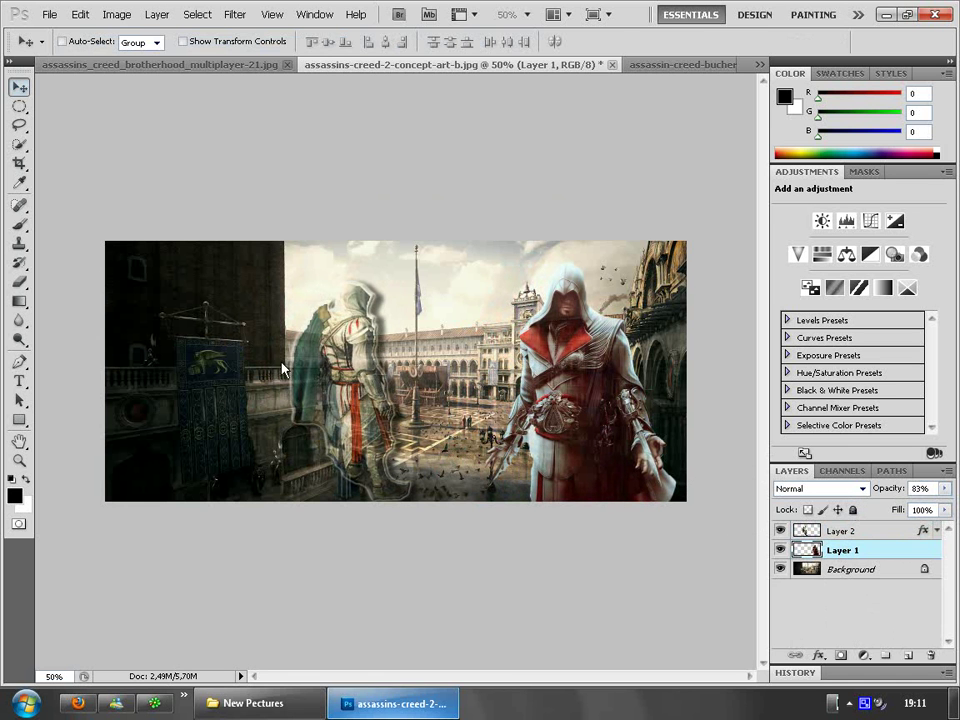
Step: Add the red title text "SCFISHERHAS" in Georgia at 135 pt over the artwork
left_click(22, 382)
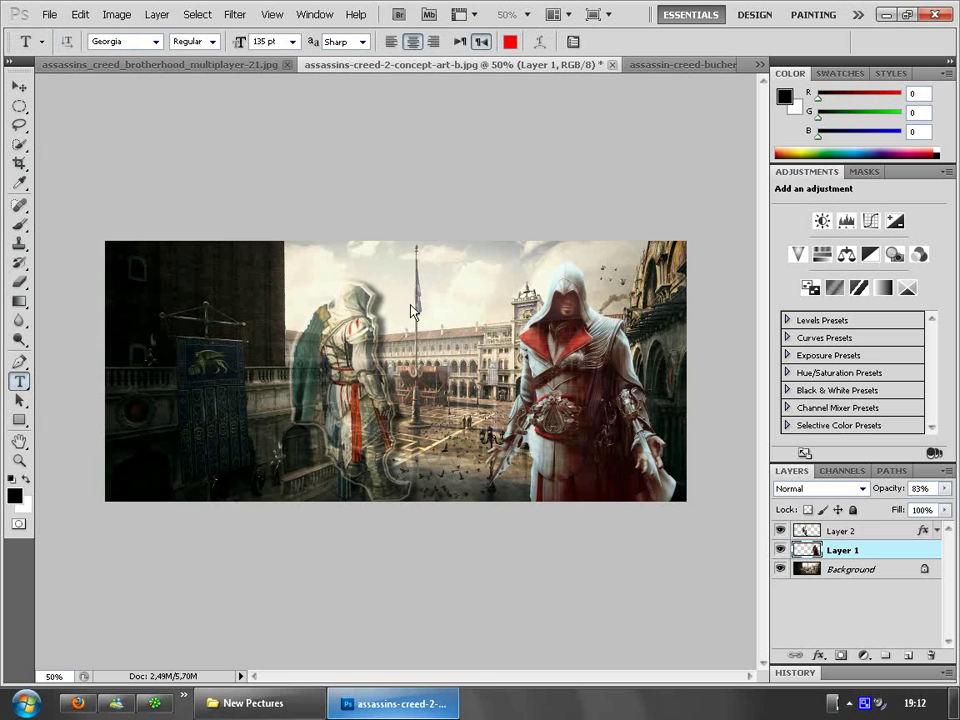
left_click(587, 434)
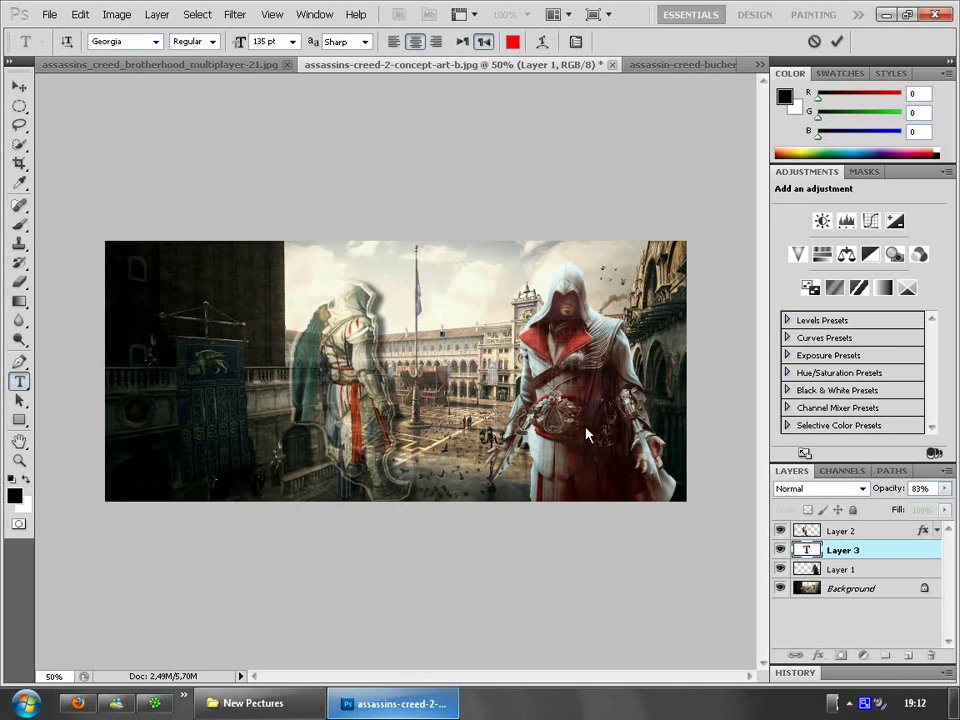
type("SCFISHERHAS")
left_click_drag(535, 455, 469, 483)
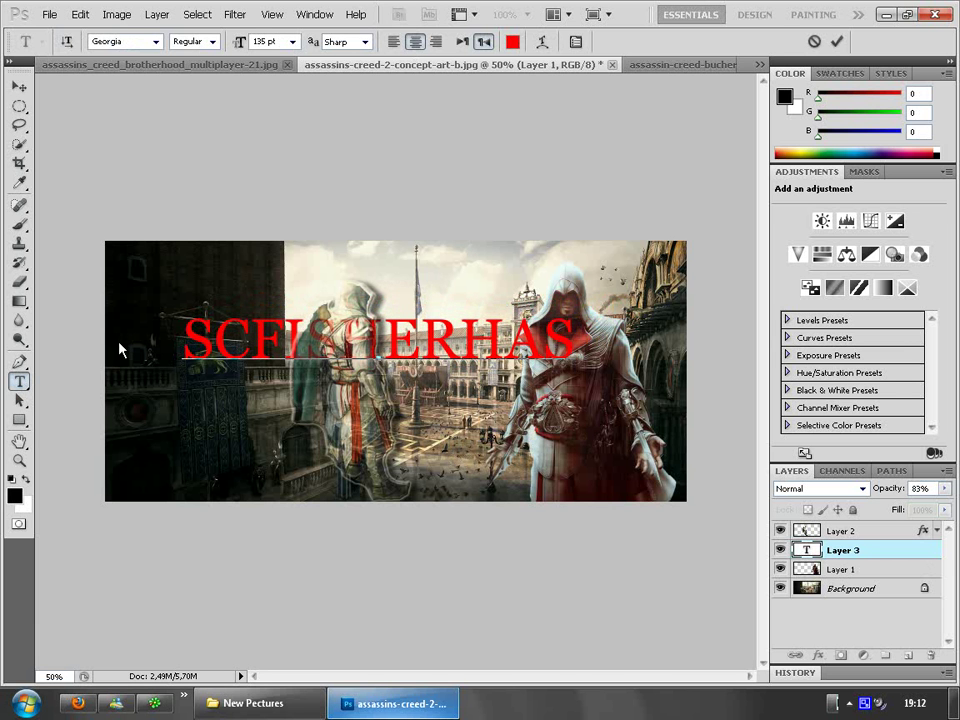
Step: Change the whole title to Gill Sans MT at 177 pt and move it across the lower part of the picture
left_click_drag(188, 347, 213, 348)
double_click(423, 350)
left_click(155, 41)
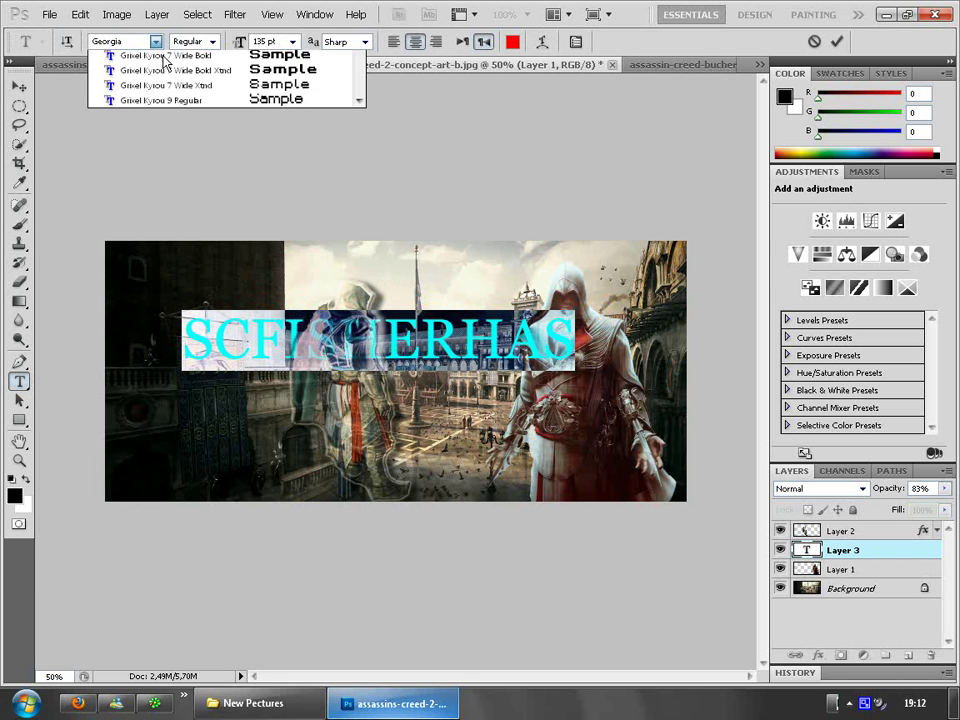
left_click(255, 104)
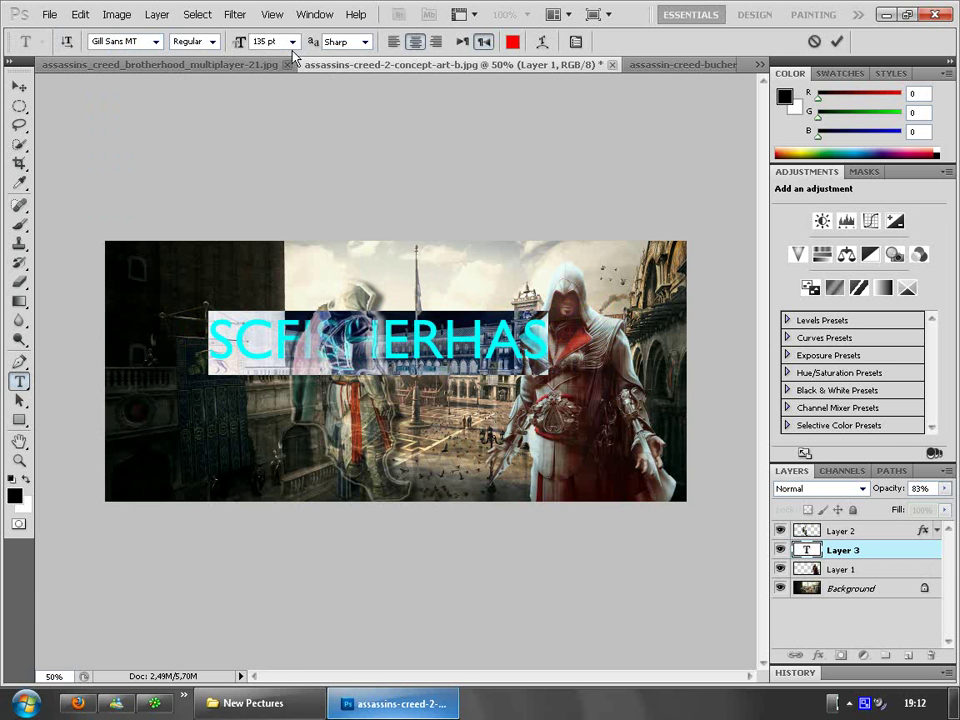
left_click_drag(242, 50, 300, 44)
left_click_drag(432, 420, 444, 527)
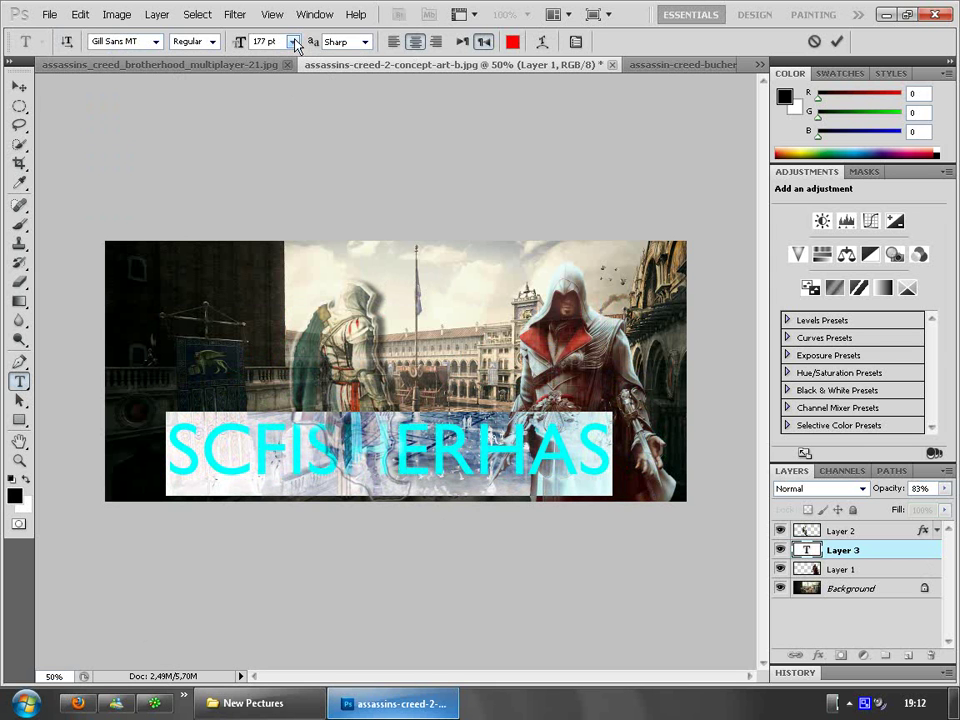
Step: Try another anti-aliasing method on the title text and set it back to Sharp
left_click(360, 44)
left_click(350, 80)
left_click(360, 42)
left_click(352, 72)
Step: Commit the title text and nudge it slightly down and to the left
left_click(607, 462)
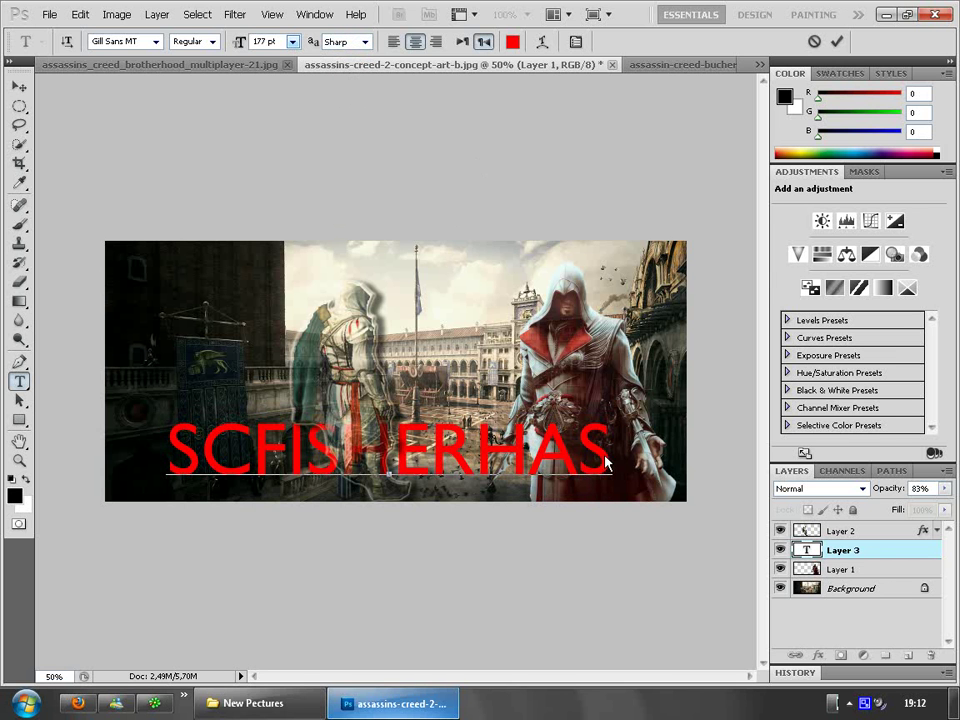
left_click(19, 86)
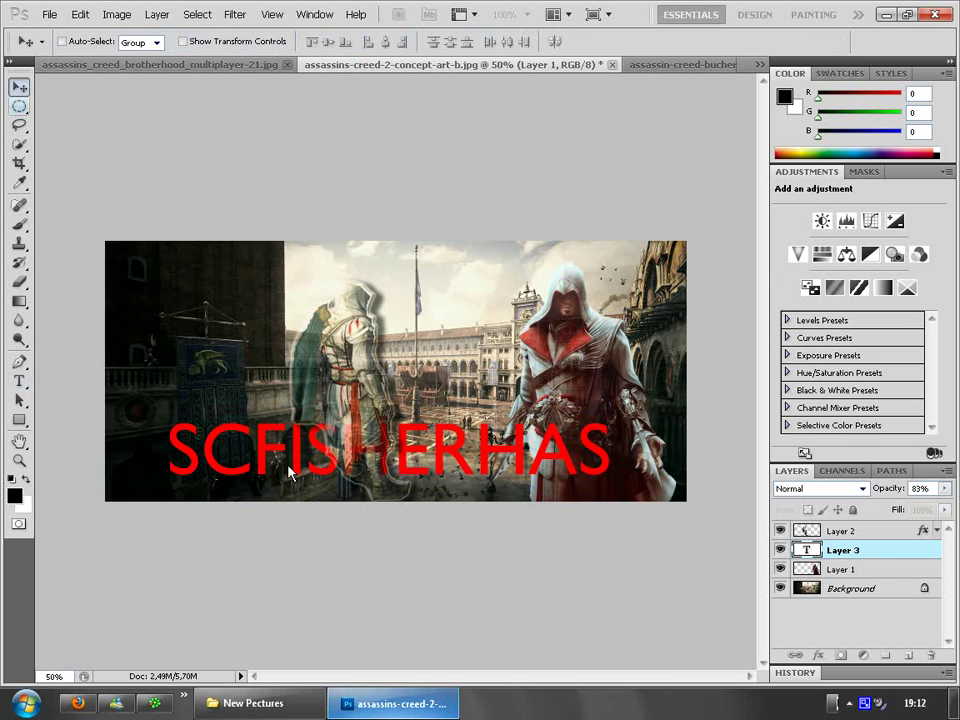
left_click_drag(261, 465, 258, 470)
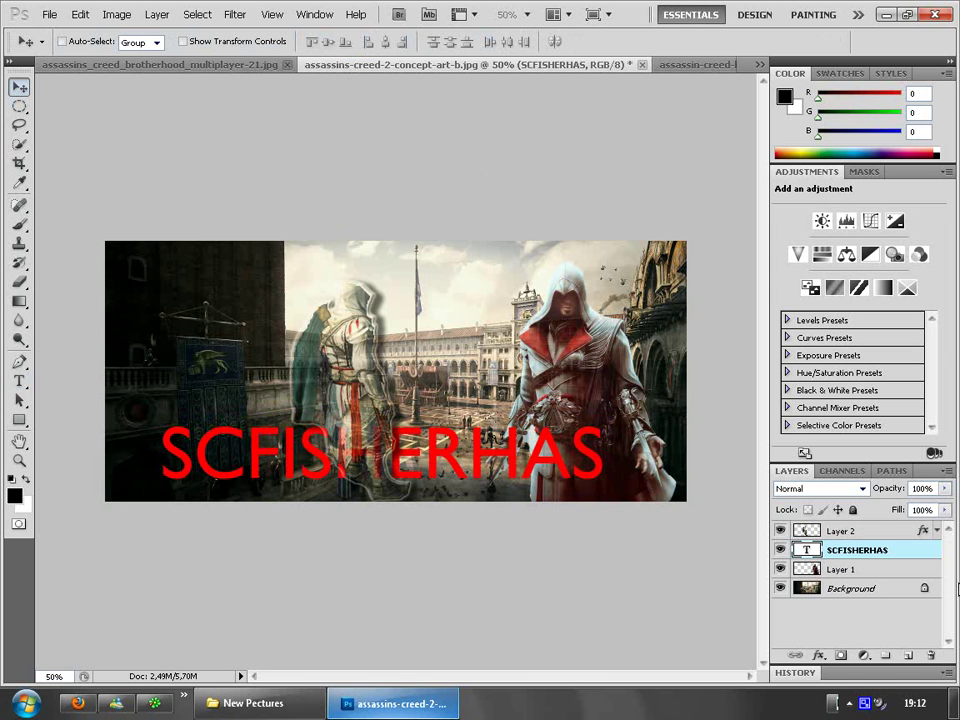
left_click(839, 655)
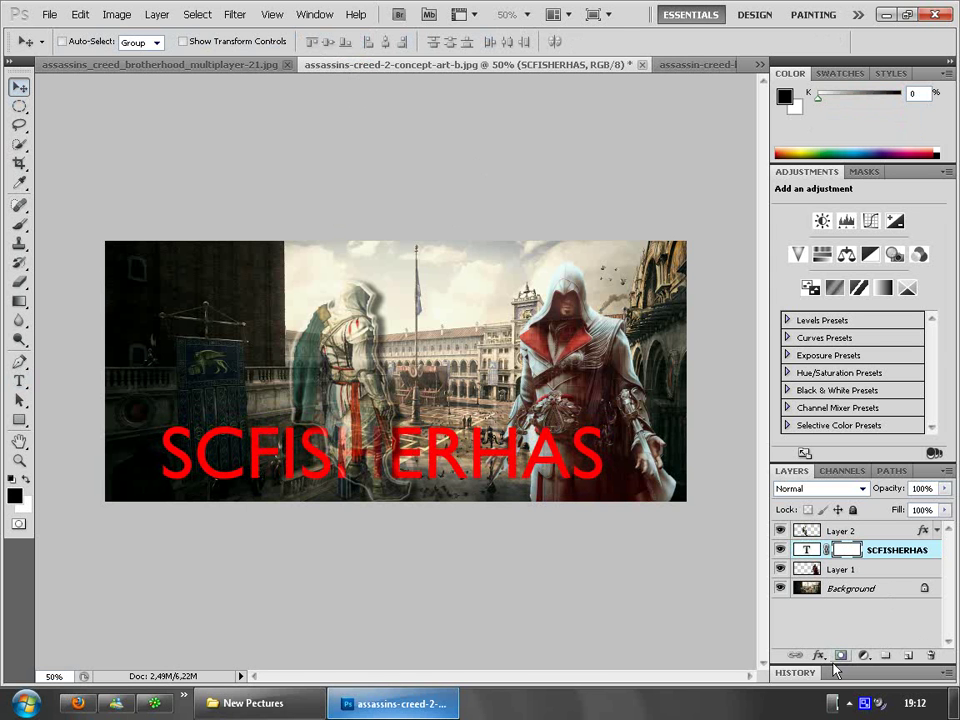
double_click(799, 471)
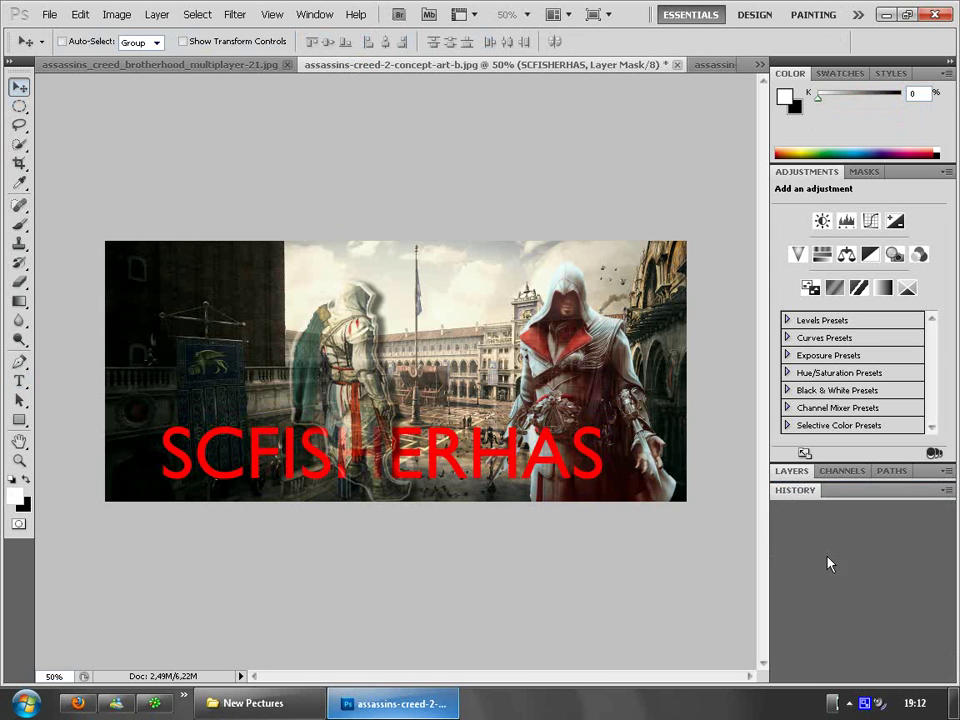
left_click(829, 642)
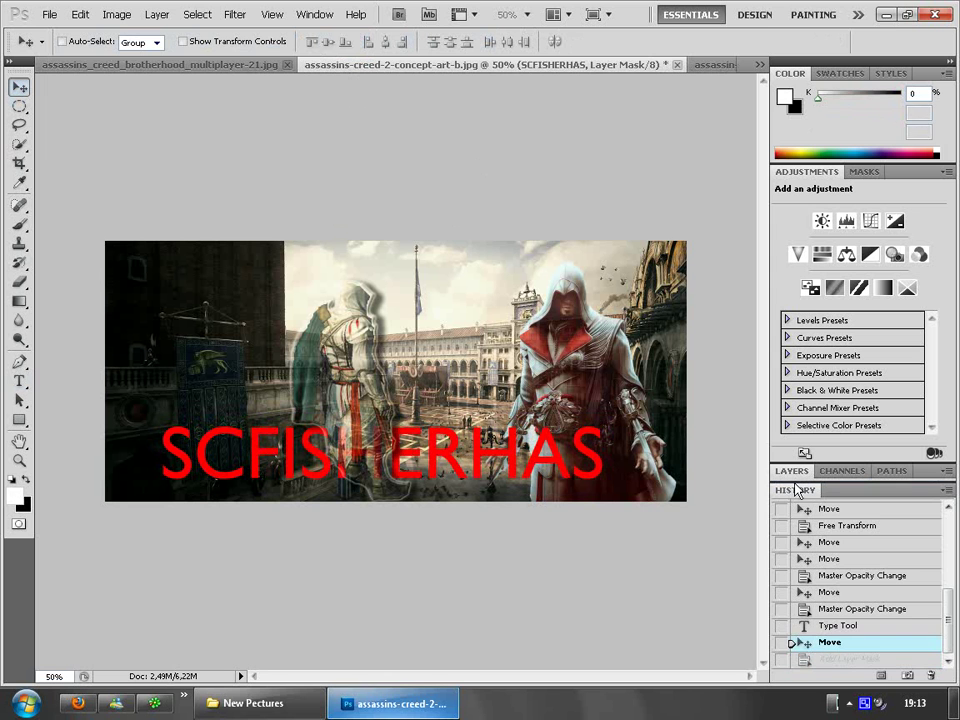
left_click(791, 471)
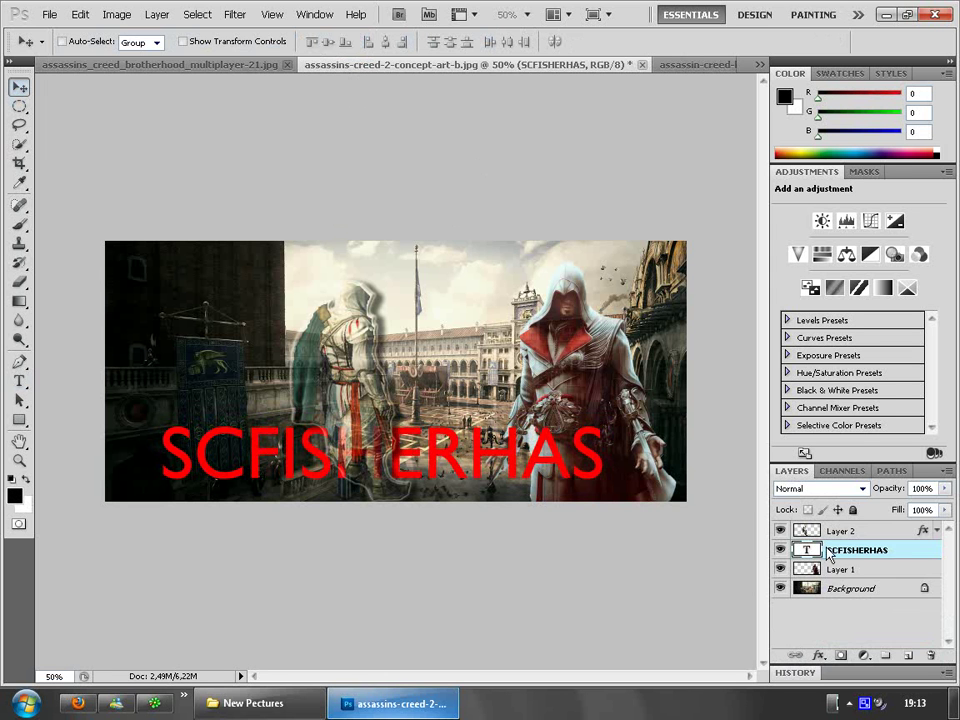
Step: Give the title a Drop Shadow with 80% opacity, 20 px distance and 10% spread
left_click(819, 655)
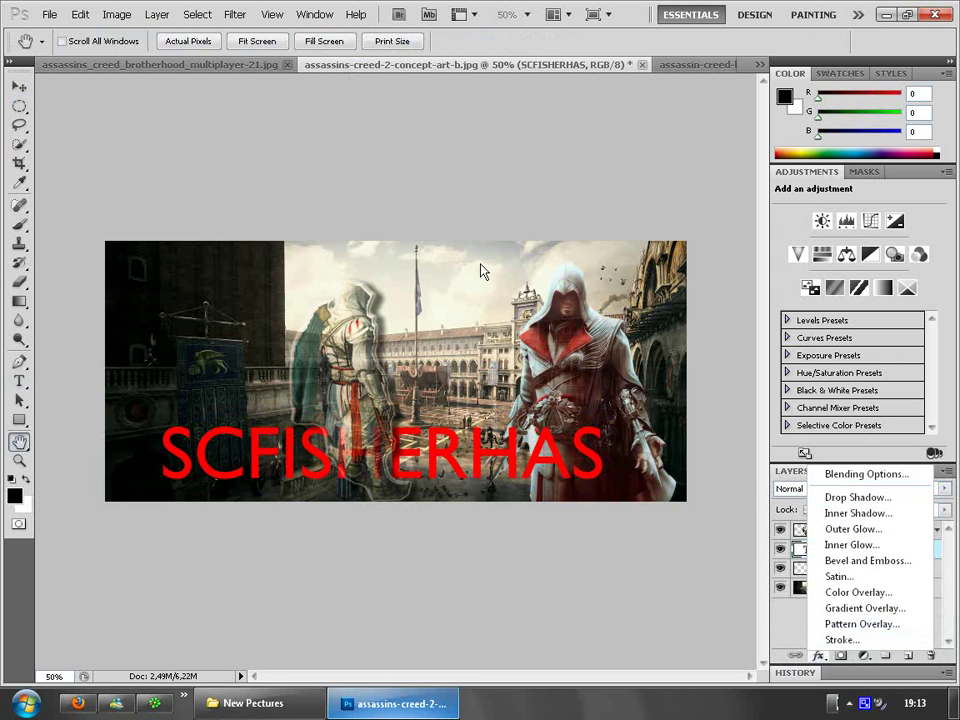
left_click(492, 177)
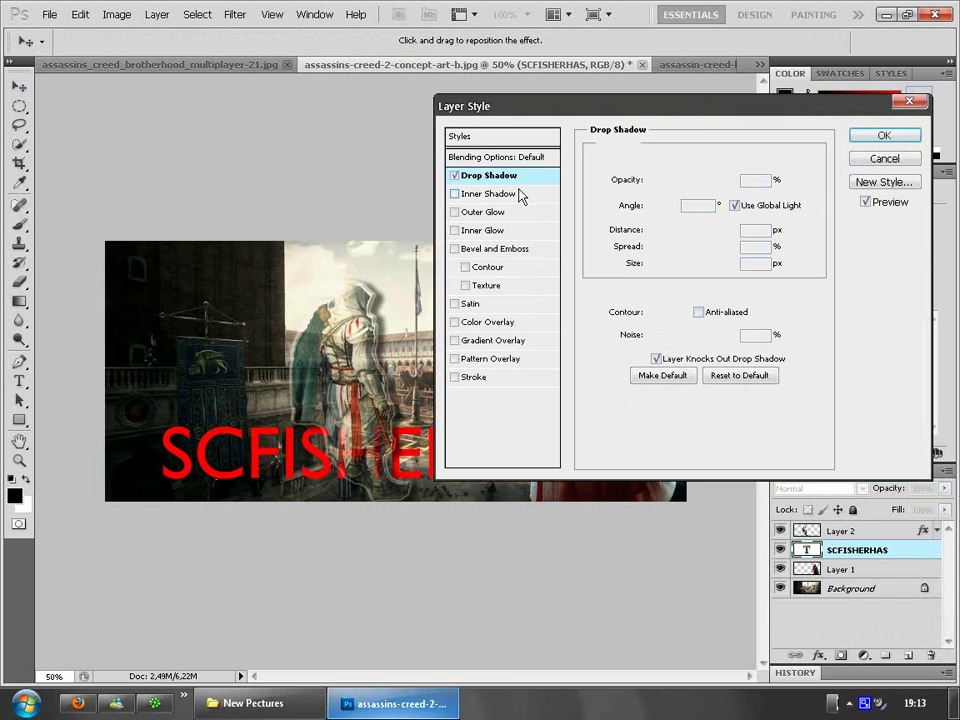
left_click_drag(657, 207, 718, 184)
mouse_move(655, 232)
left_mouse_down()
mouse_move(669, 238)
mouse_move(664, 248)
left_mouse_up()
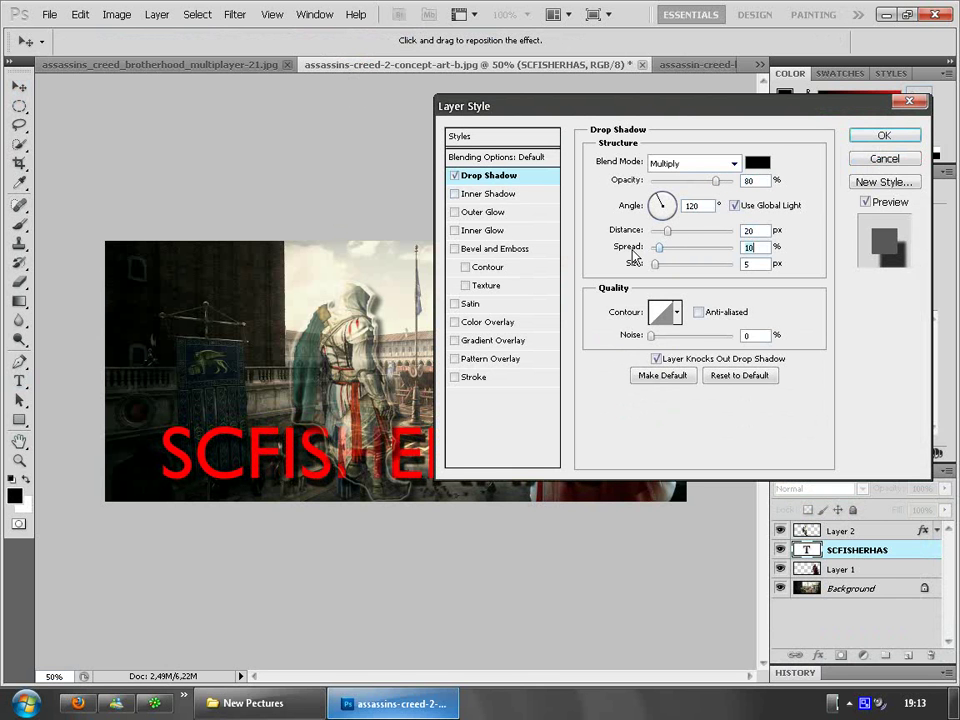
Step: Add an Inner Shadow, an Outer Glow and an Inner Glow to the SCFISHERHAS title
left_click(506, 194)
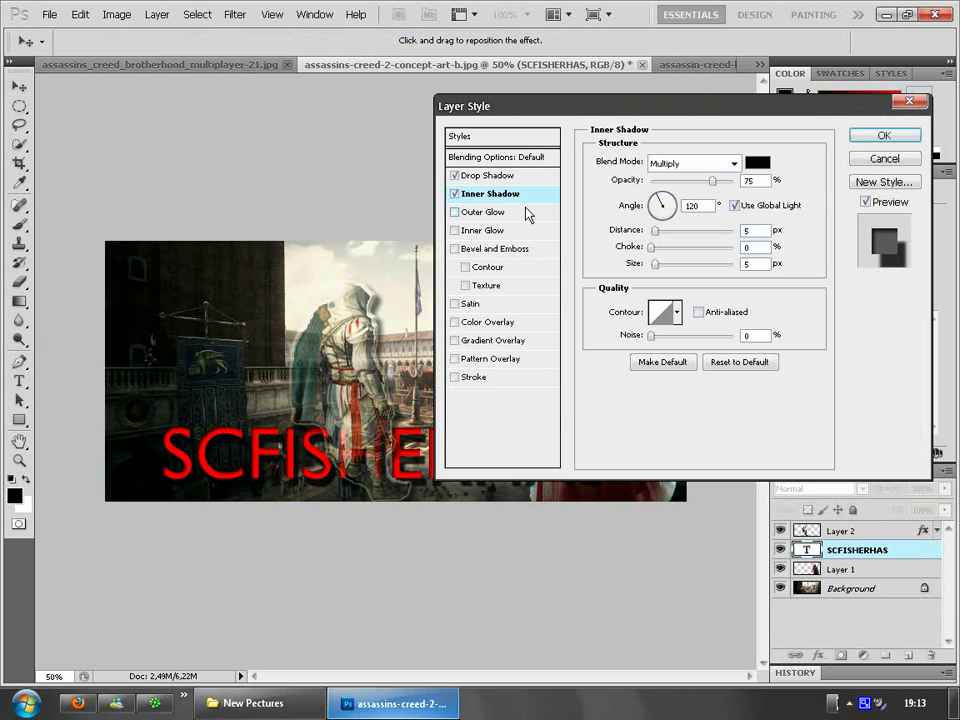
mouse_move(655, 232)
left_mouse_down()
mouse_move(666, 247)
mouse_move(658, 247)
left_mouse_up()
left_click(486, 213)
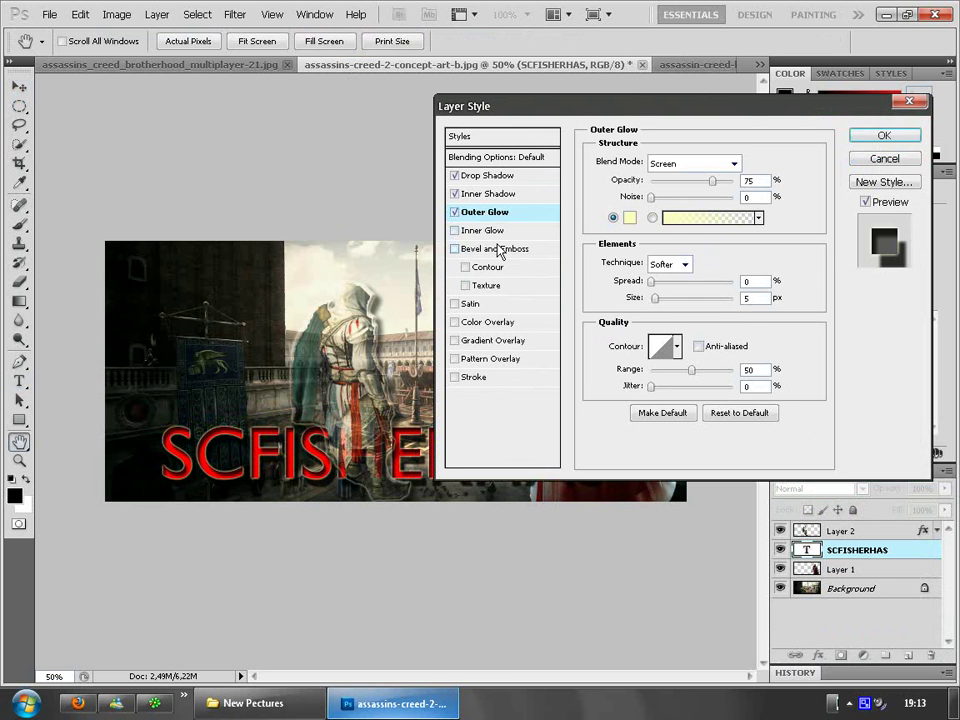
left_click(490, 234)
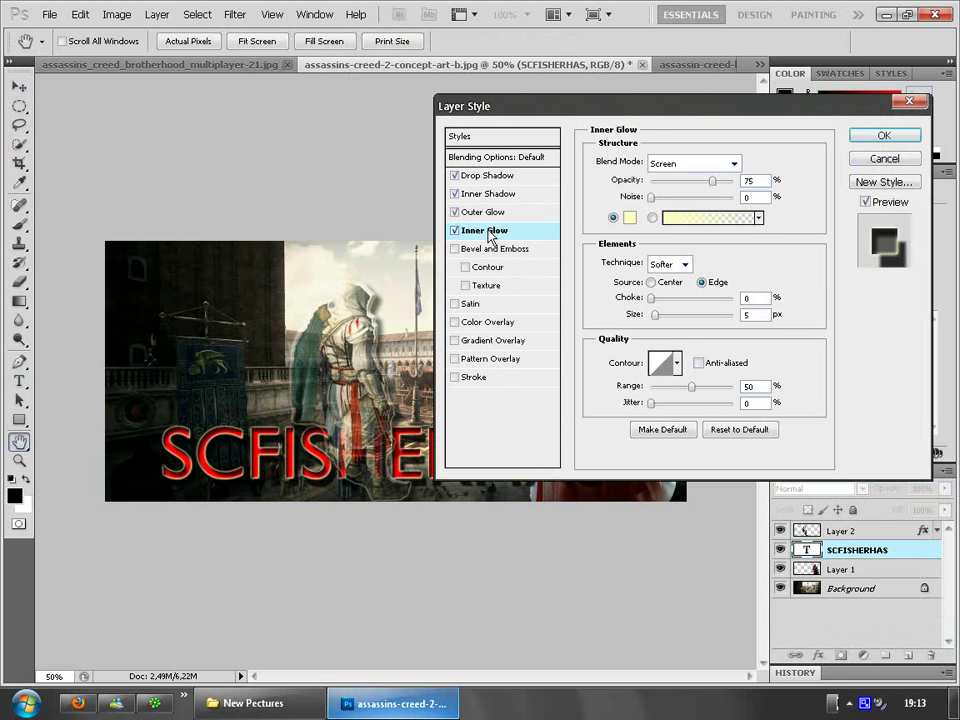
Step: Add a thickened black Stroke to the title, positioned on the center of the letter edges
left_click(470, 378)
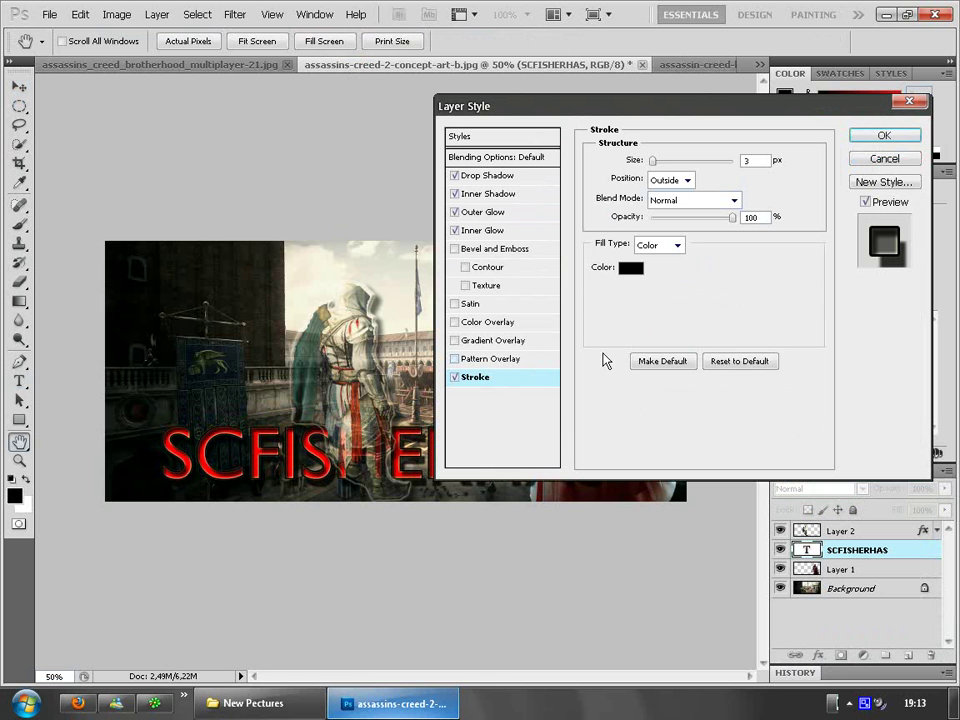
left_click_drag(653, 161, 658, 161)
left_click(667, 181)
left_click(664, 223)
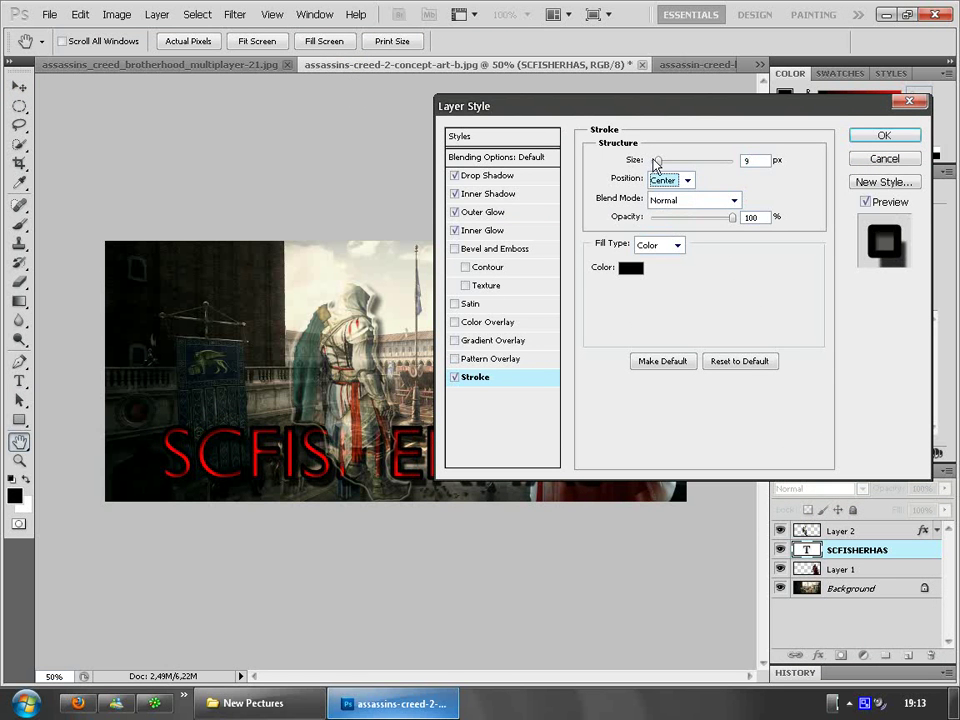
left_click_drag(660, 163, 657, 163)
mouse_move(723, 108)
left_mouse_down()
mouse_move(766, 678)
mouse_move(660, 436)
mouse_move(578, 108)
mouse_move(575, 120)
mouse_move(647, 178)
mouse_move(602, 161)
mouse_move(588, 170)
left_mouse_up()
Step: Try a Pattern Overlay with the Tie Dye pattern on the title
left_click(362, 408)
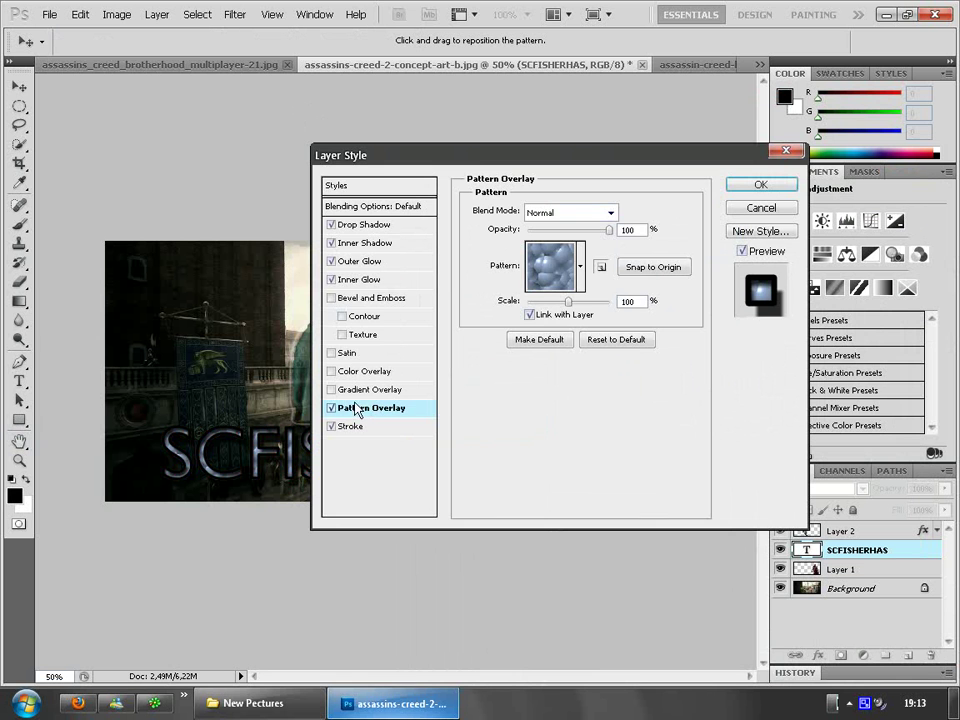
left_click(550, 268)
left_click(500, 317)
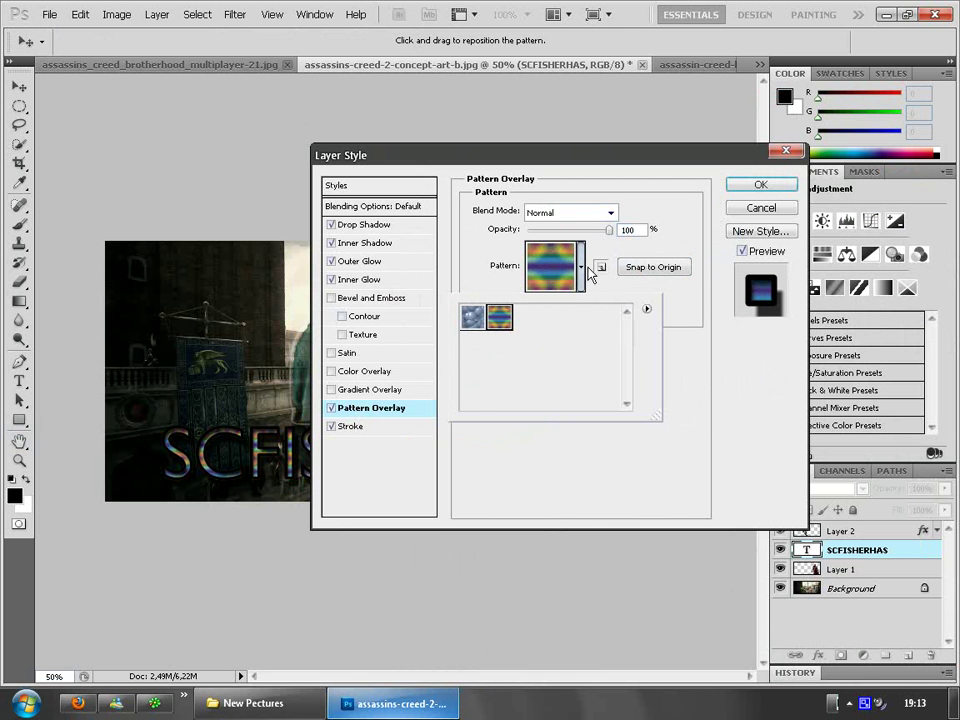
Step: Try the large thumbnail and text-only views of the pattern list and return it to small thumbnails
left_click(647, 311)
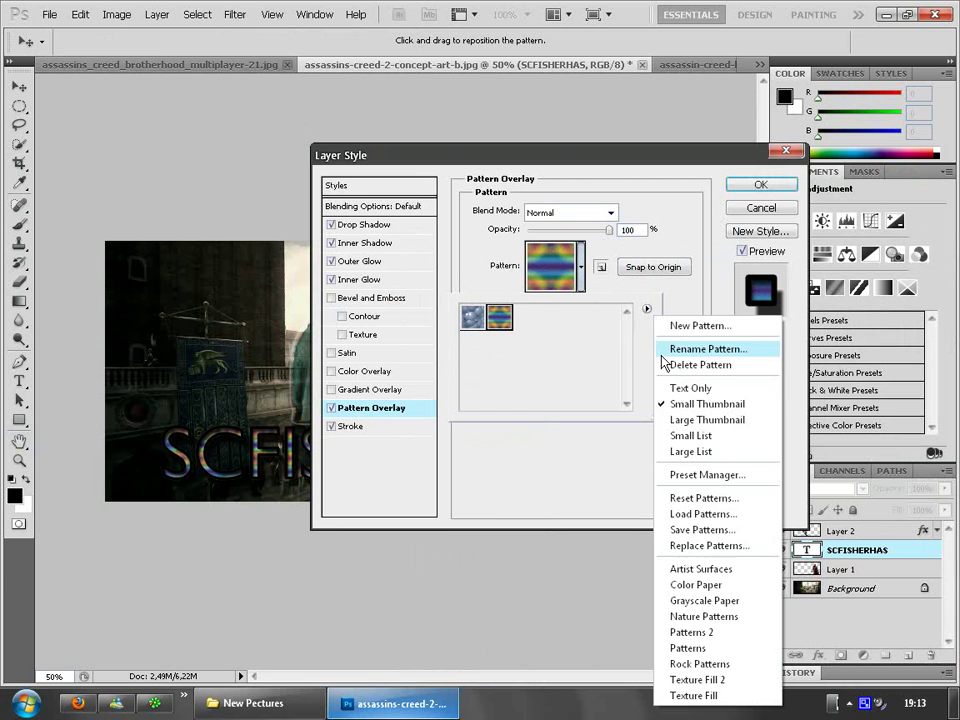
left_click(701, 423)
left_click(646, 309)
left_click(699, 390)
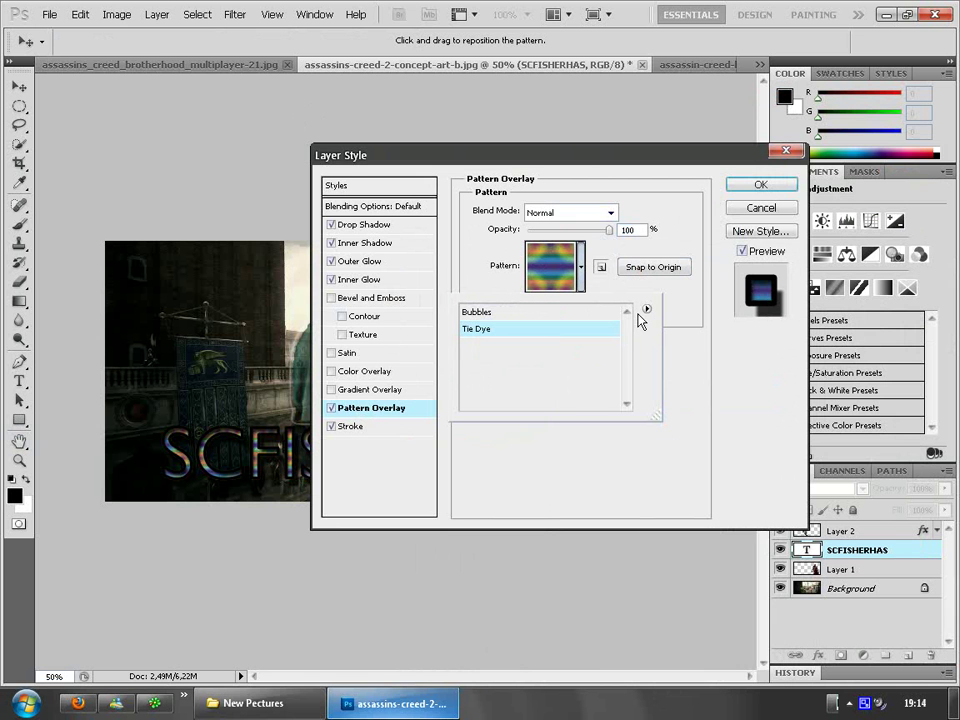
left_click(647, 310)
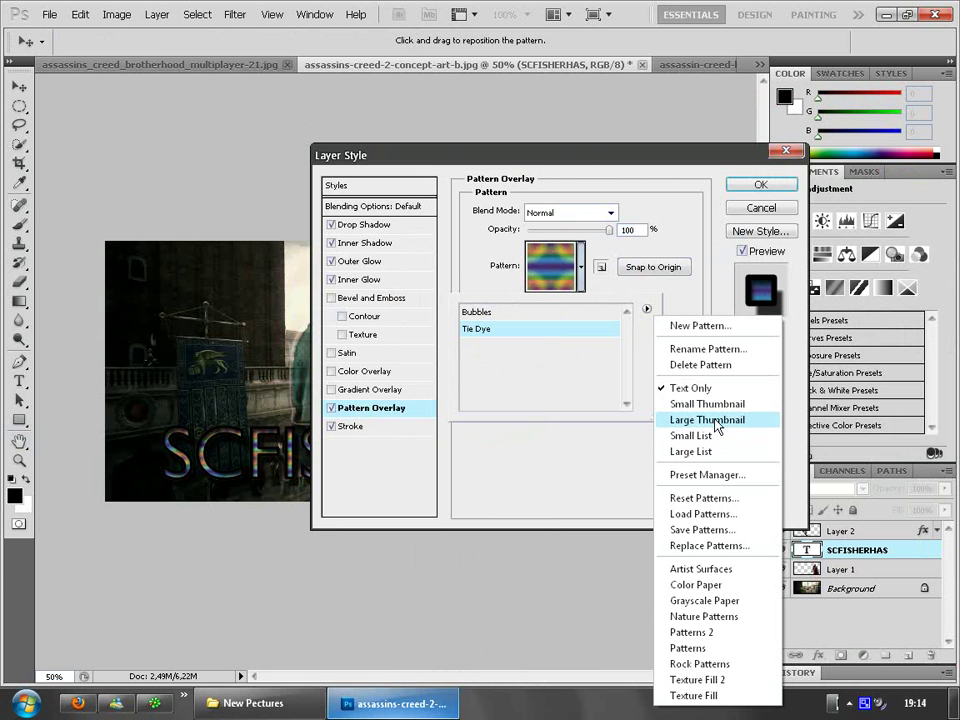
left_click(708, 404)
left_click(646, 311)
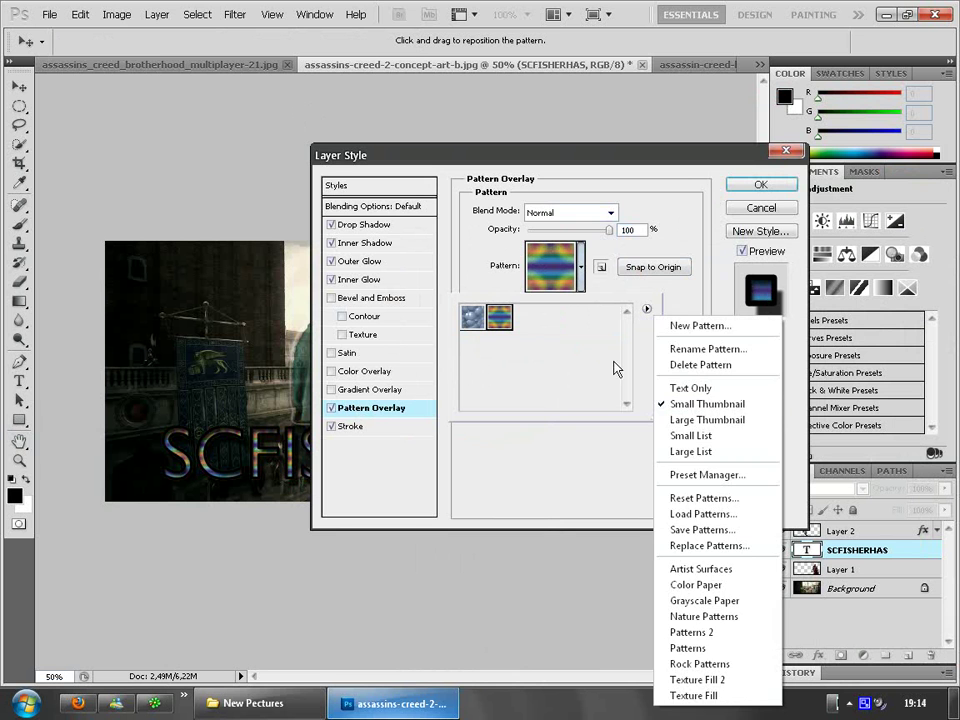
left_click(557, 375)
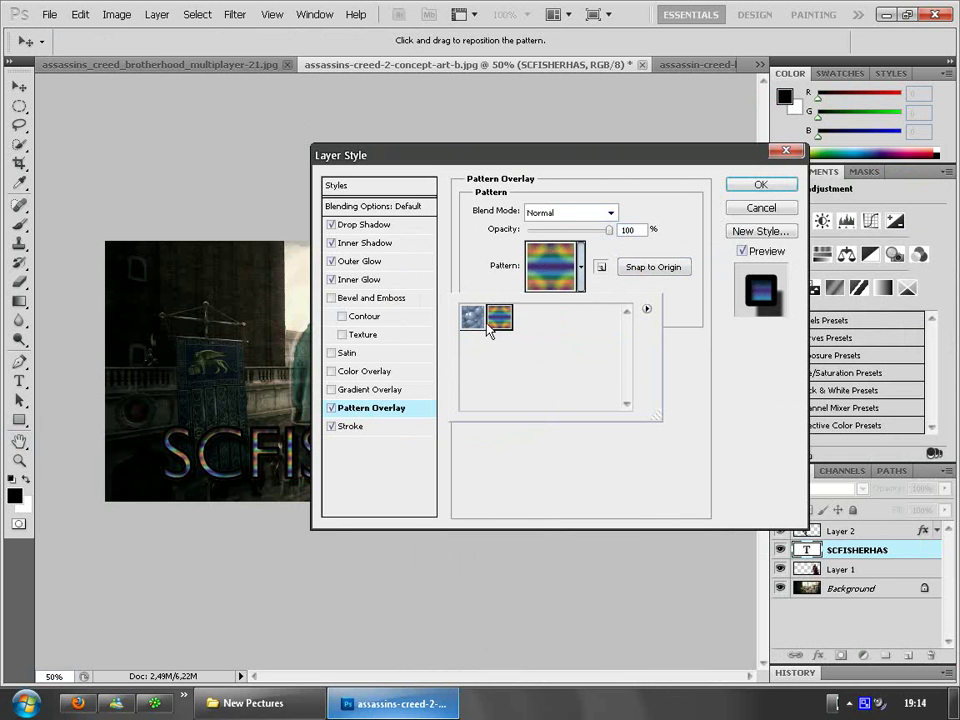
left_click(661, 247)
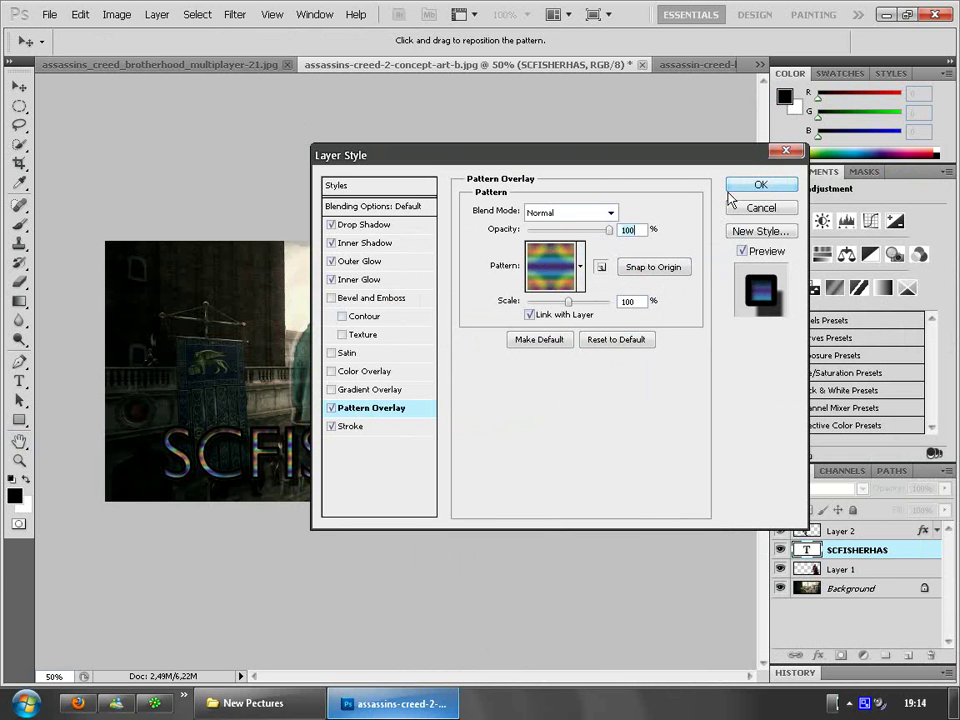
Step: Try a Gradient Overlay and a Color Overlay on the title and switch both off again
left_click(372, 387)
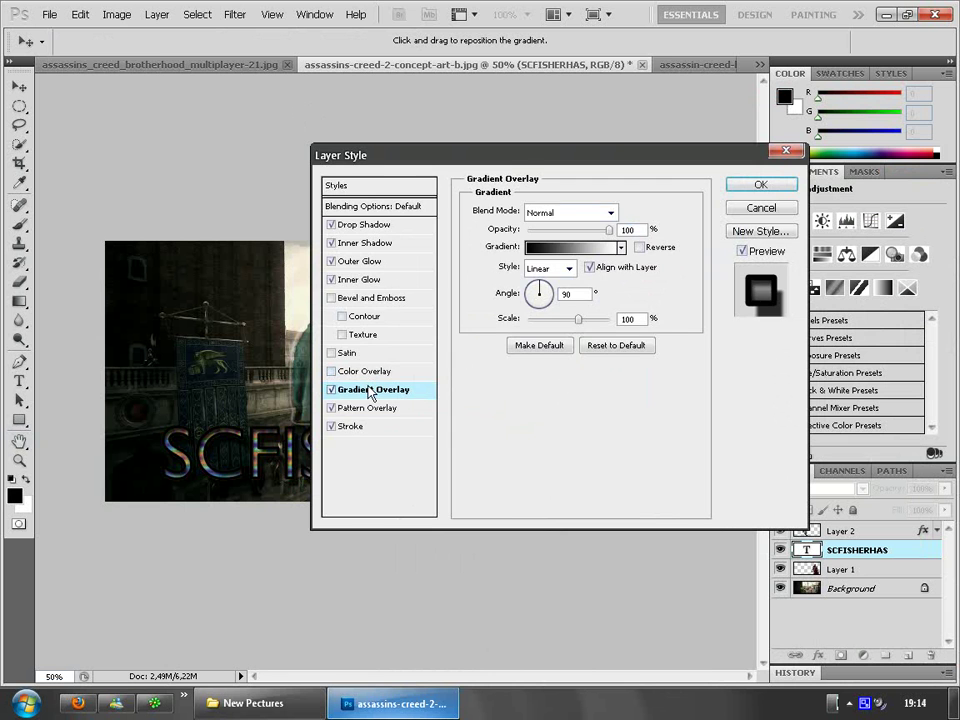
left_click(331, 389)
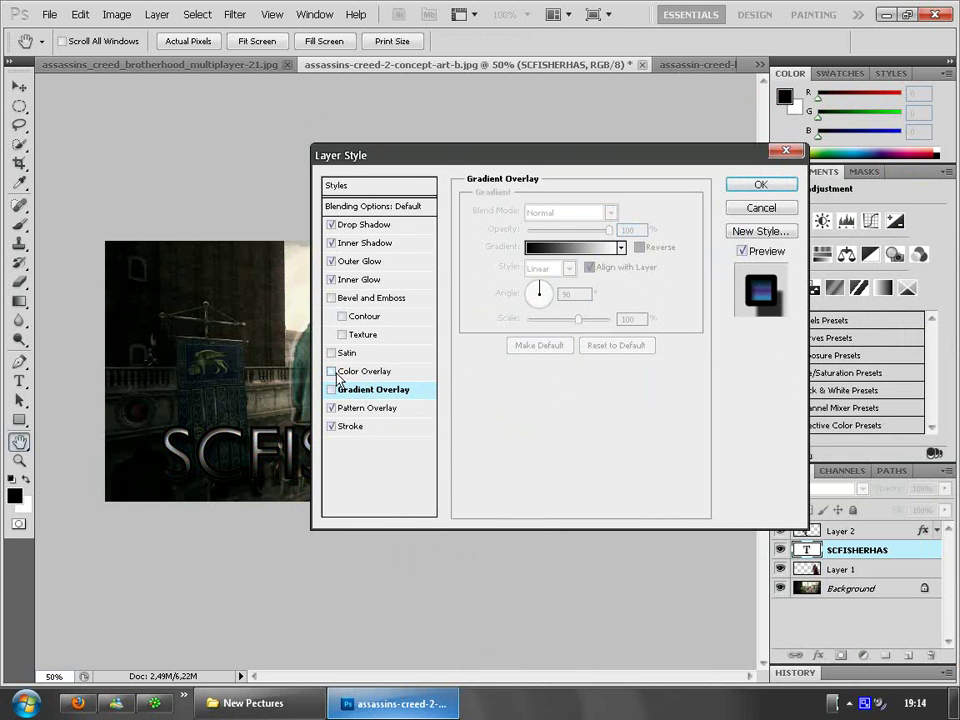
left_click(331, 371)
left_click(331, 371)
Step: Turn off the title's Pattern Overlay and apply the layer style with the remaining effects
left_click(331, 408)
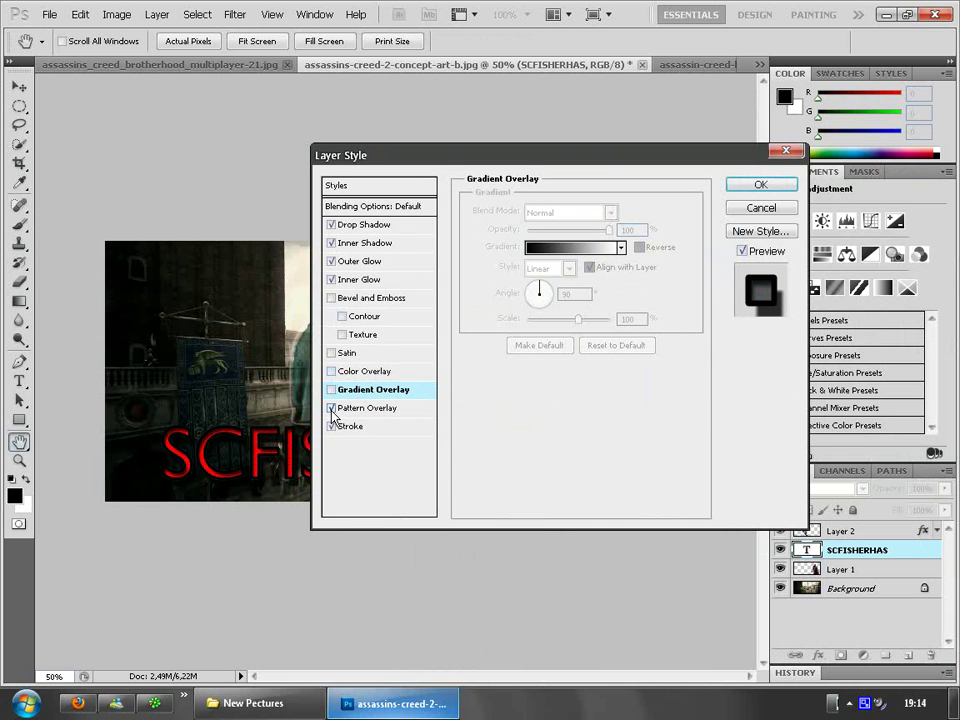
left_click(331, 408)
left_click(332, 410)
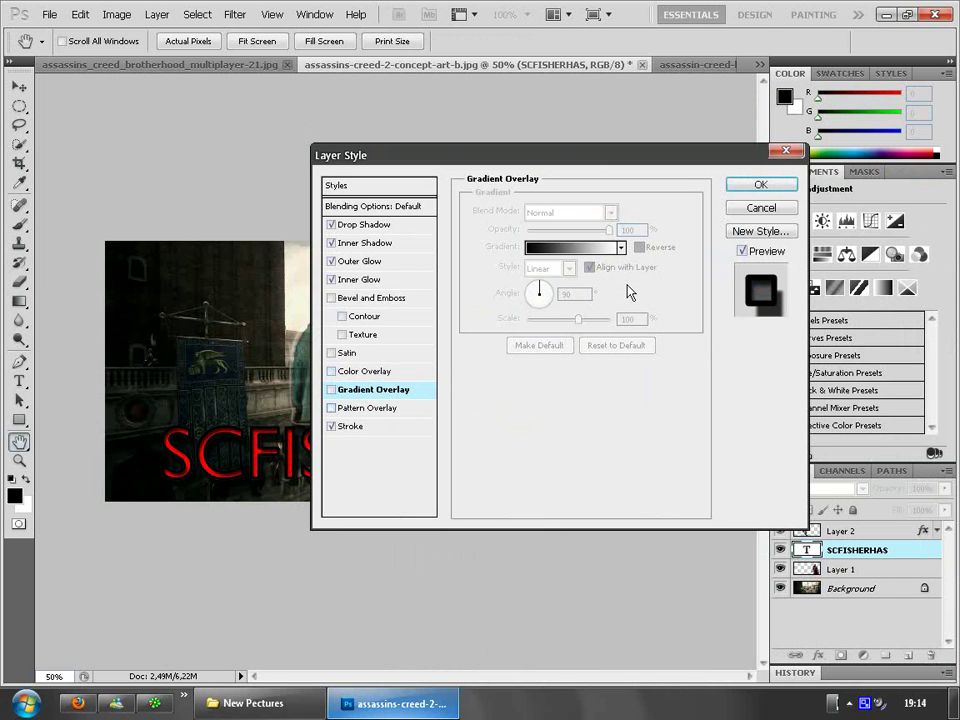
left_click(760, 185)
key("v")
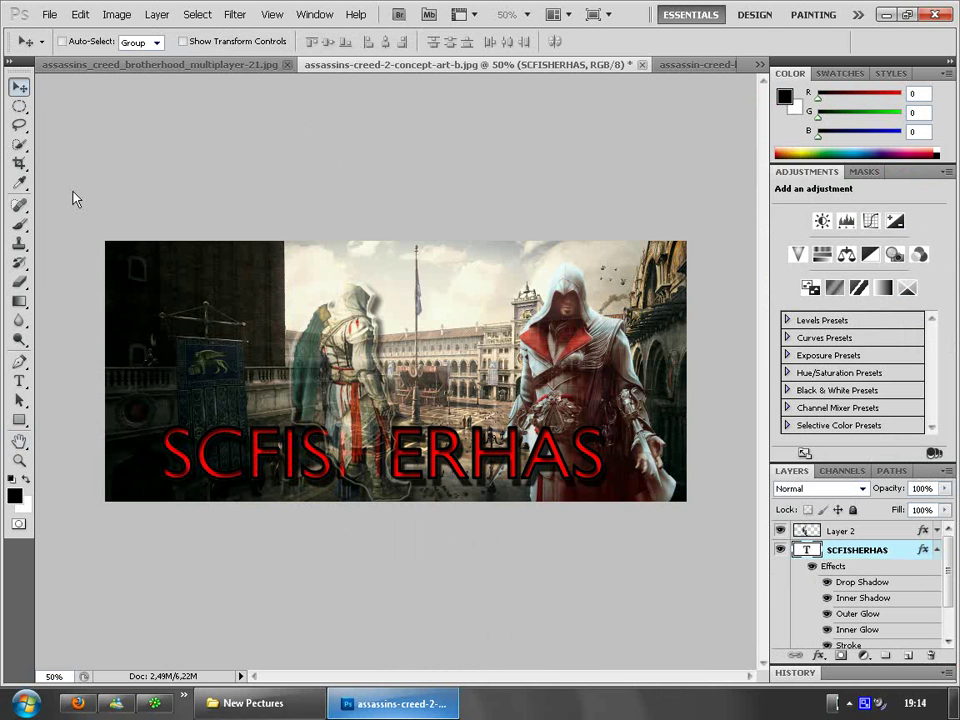
Step: Collapse the title's effects list and set the opacity of Layer 2 to 70%
left_click(527, 14)
left_click(514, 64)
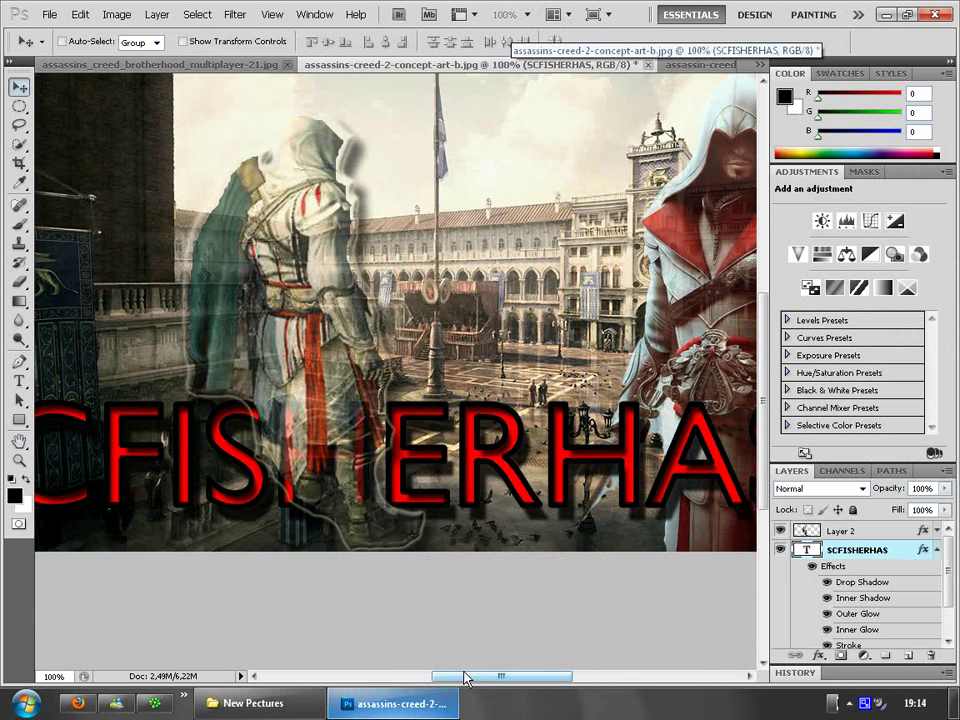
left_click_drag(389, 676, 489, 660)
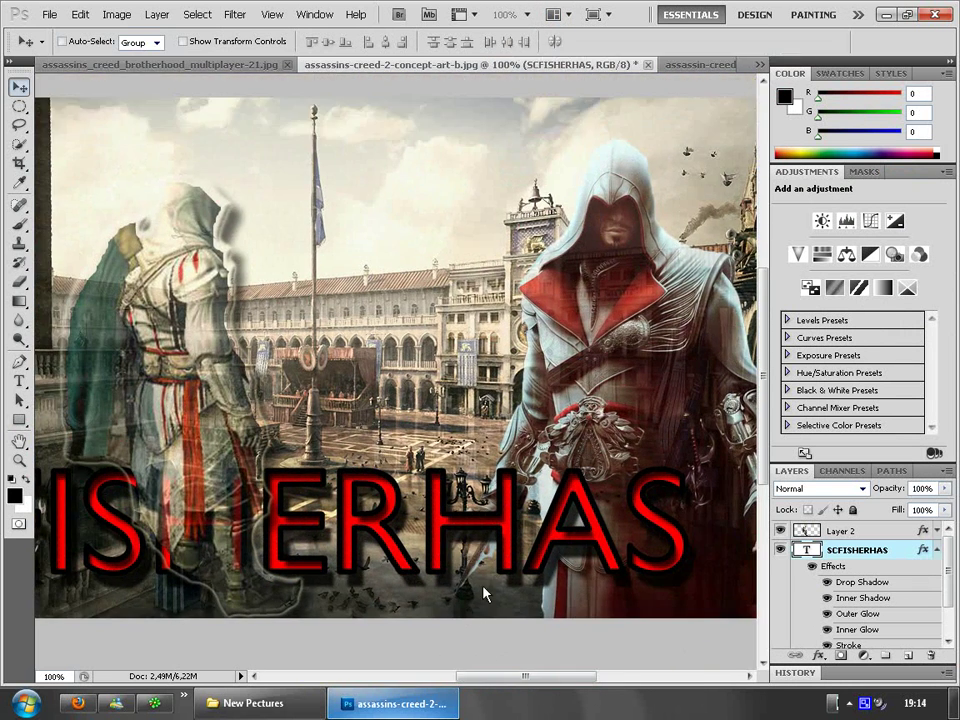
left_click(938, 550)
left_click(861, 534)
key("7")
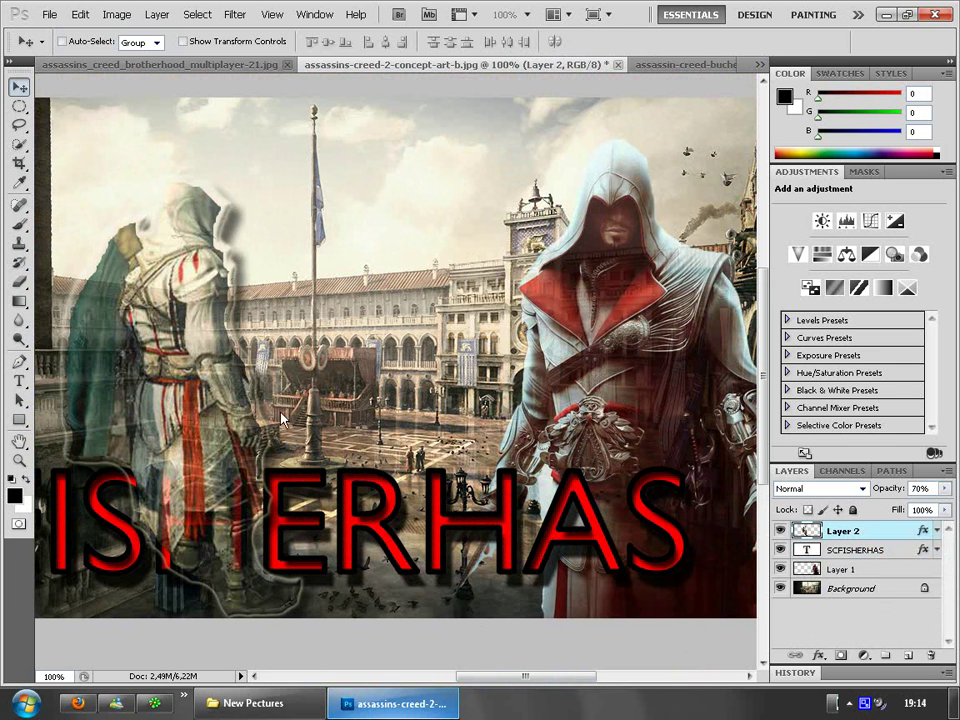
Step: Move the Layer 2 assassin up until his hood nears the picture's upper edge, just left of the flagpole
left_click_drag(195, 355, 145, 299)
scroll(145, 299, "up", 1)
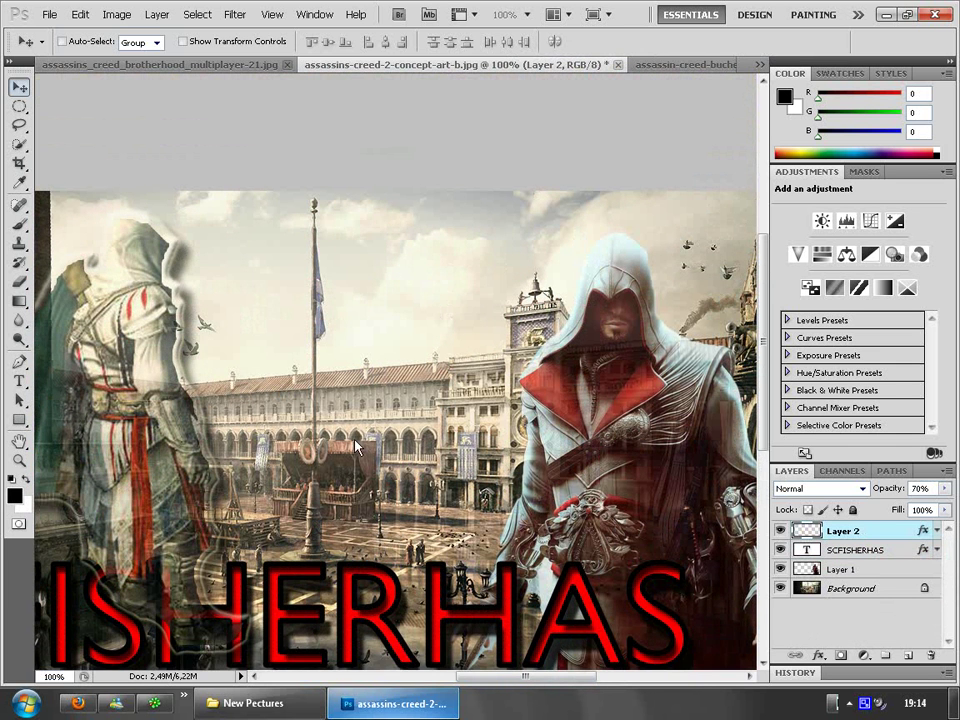
left_click(528, 15)
left_click(510, 51)
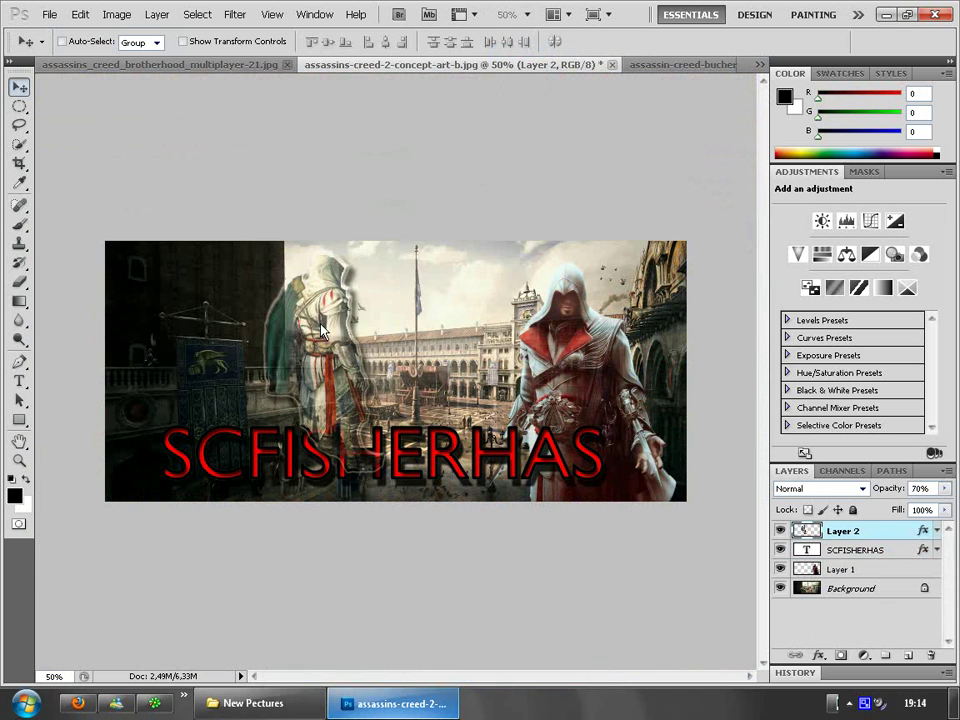
left_click_drag(305, 338, 343, 323)
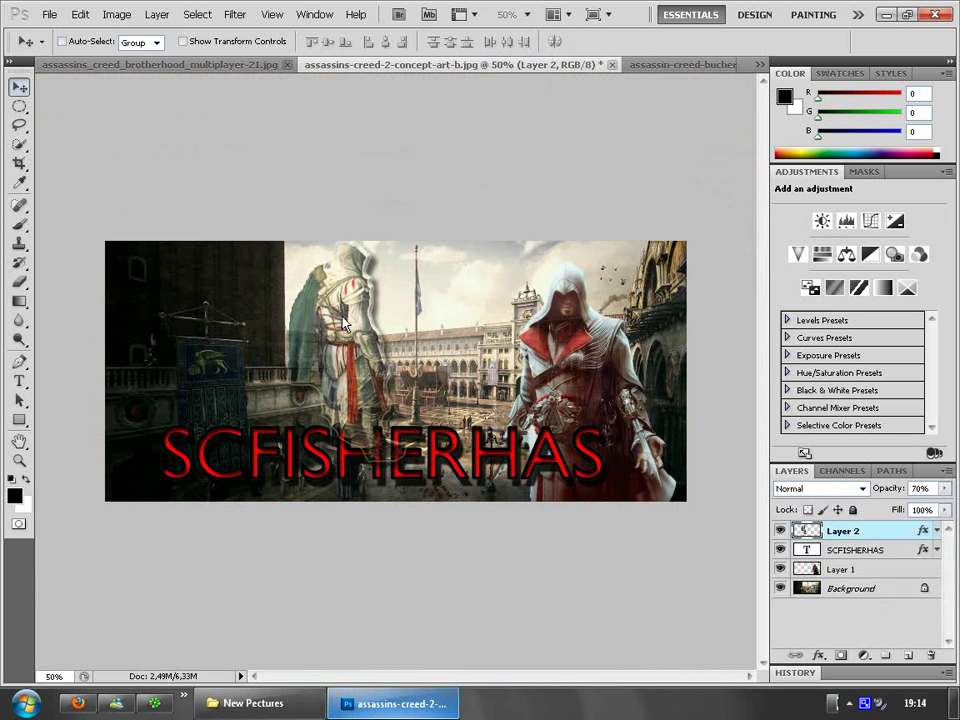
Step: Save the picture to the desktop as a JPEG named dstgfu with maximum quality 12
left_click(50, 15)
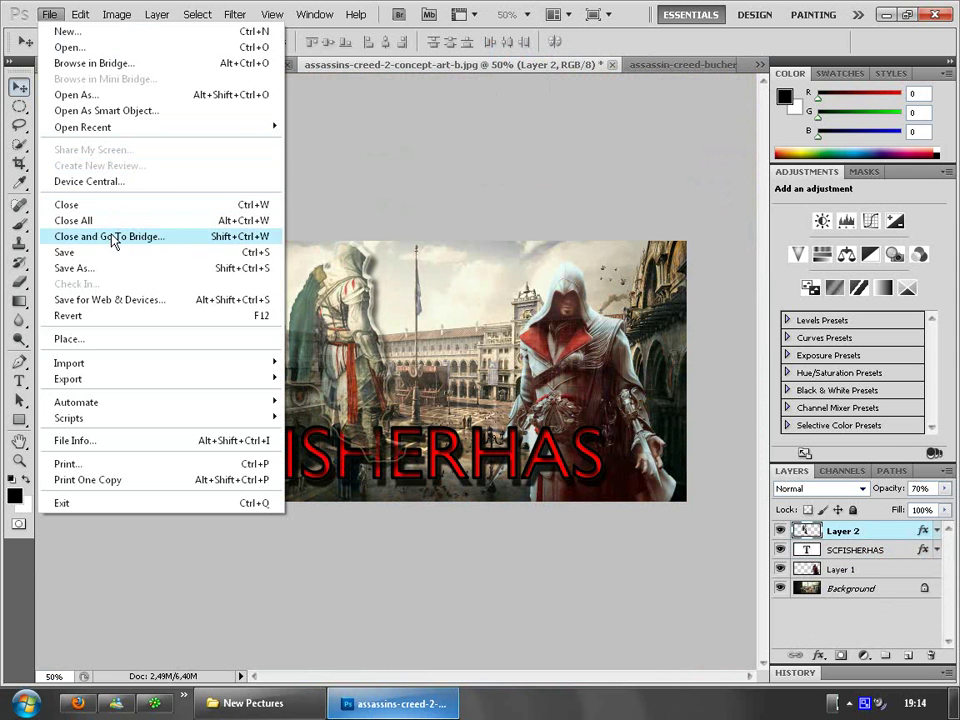
left_click(107, 268)
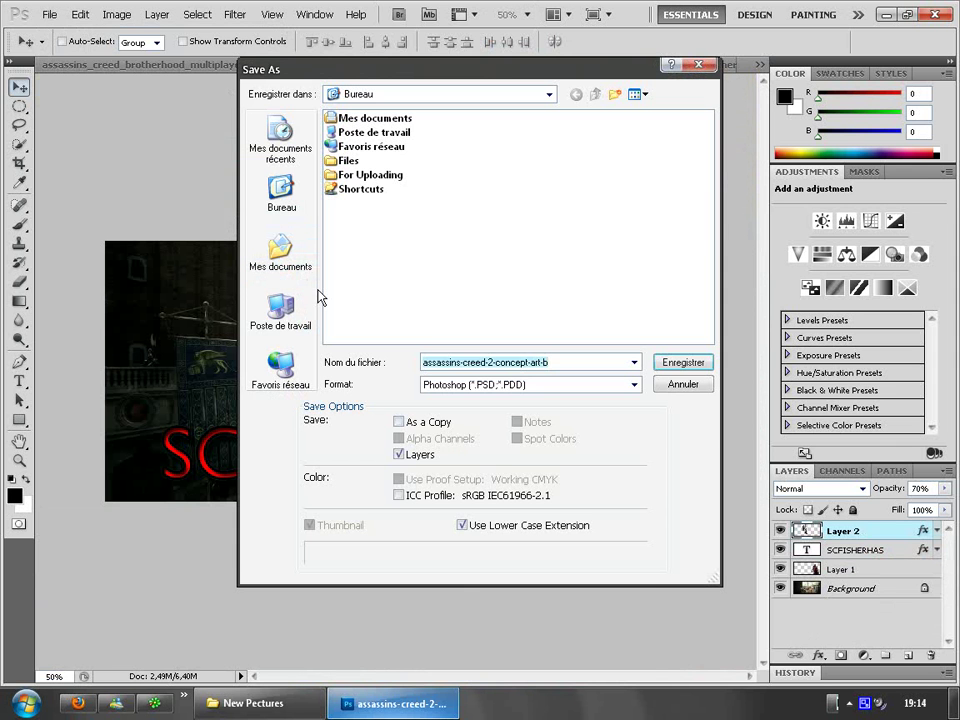
type("dstgfu")
left_click(443, 385)
left_click(476, 488)
left_click(681, 363)
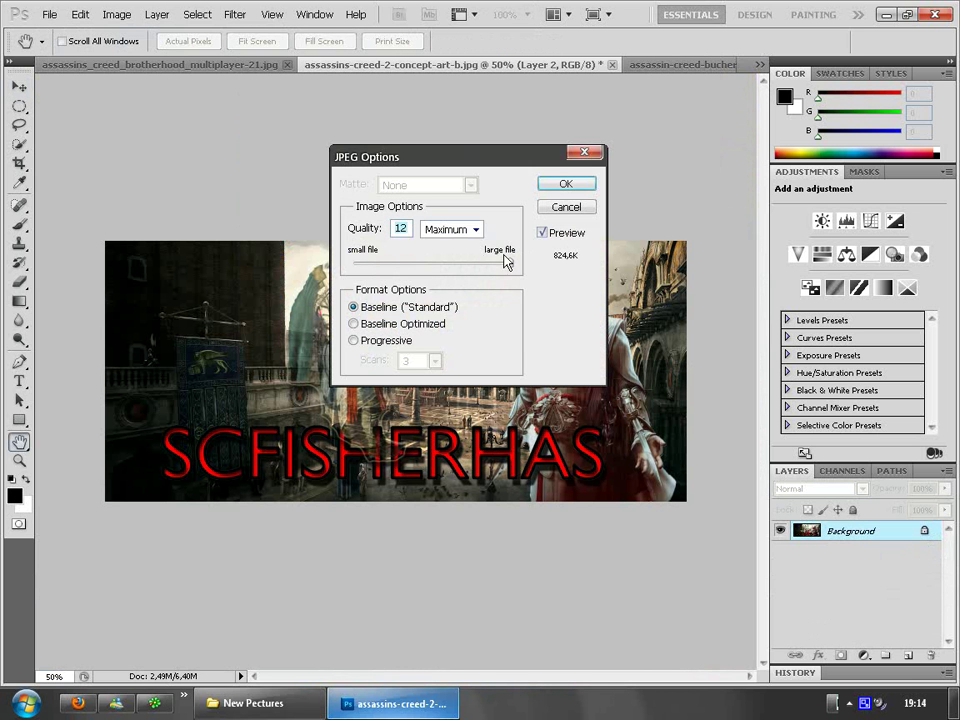
left_click(566, 187)
Step: Switch to the desktop, move the saved dstgfu image to its middle and open it in the Windows picture viewer
left_click(388, 712)
left_click_drag(36, 16, 401, 425)
double_click(401, 425)
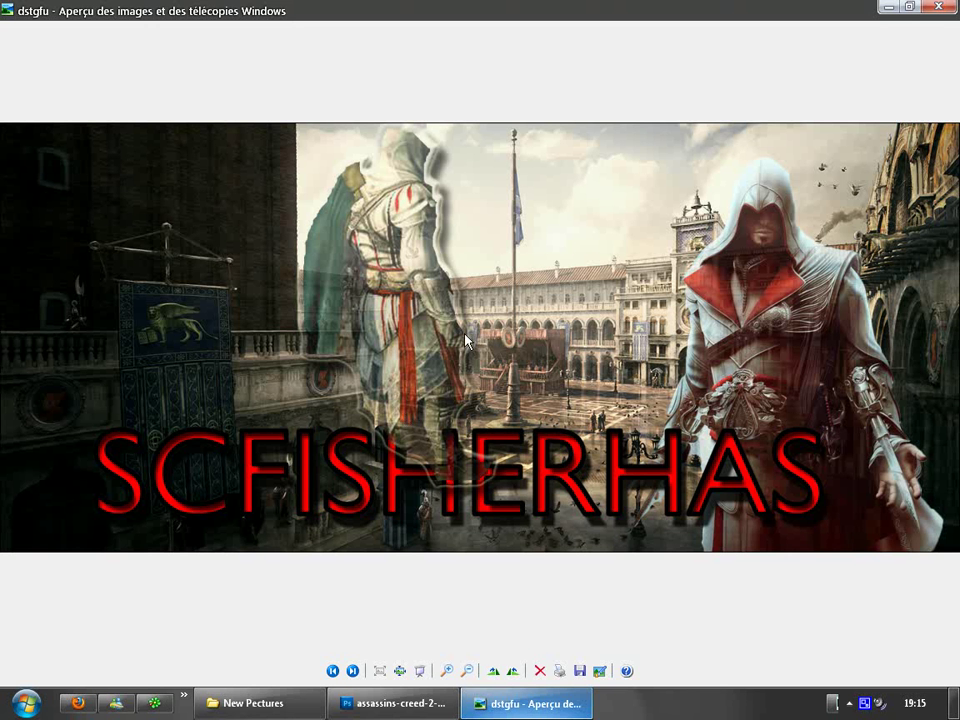